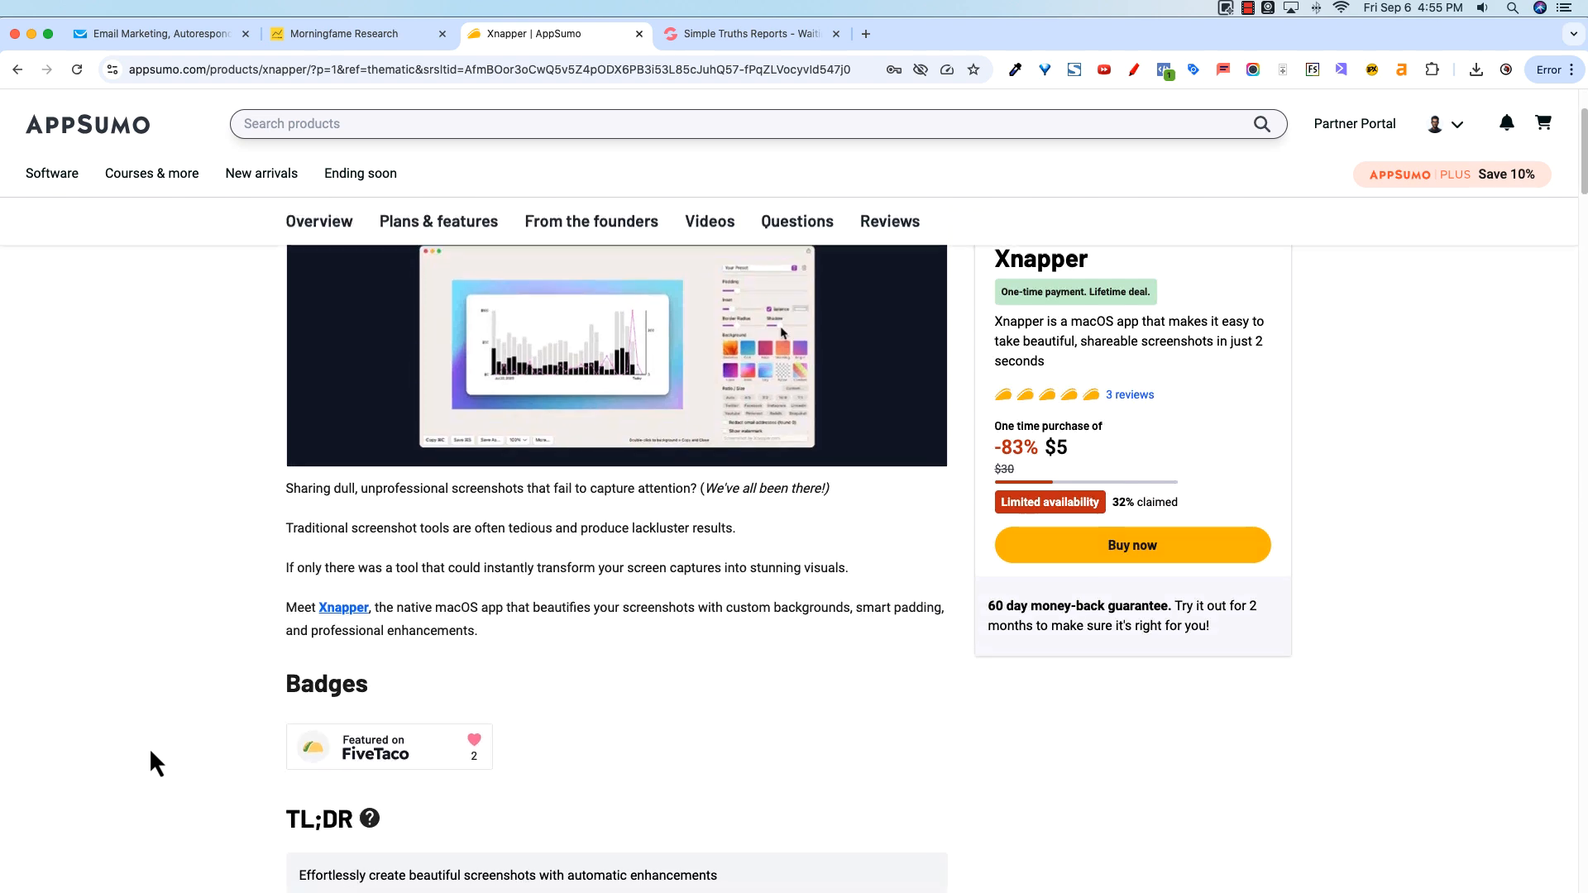
Step: Scroll down the Xnapper deal page to read its overview and plan details
scroll(201, 784, "down", 9)
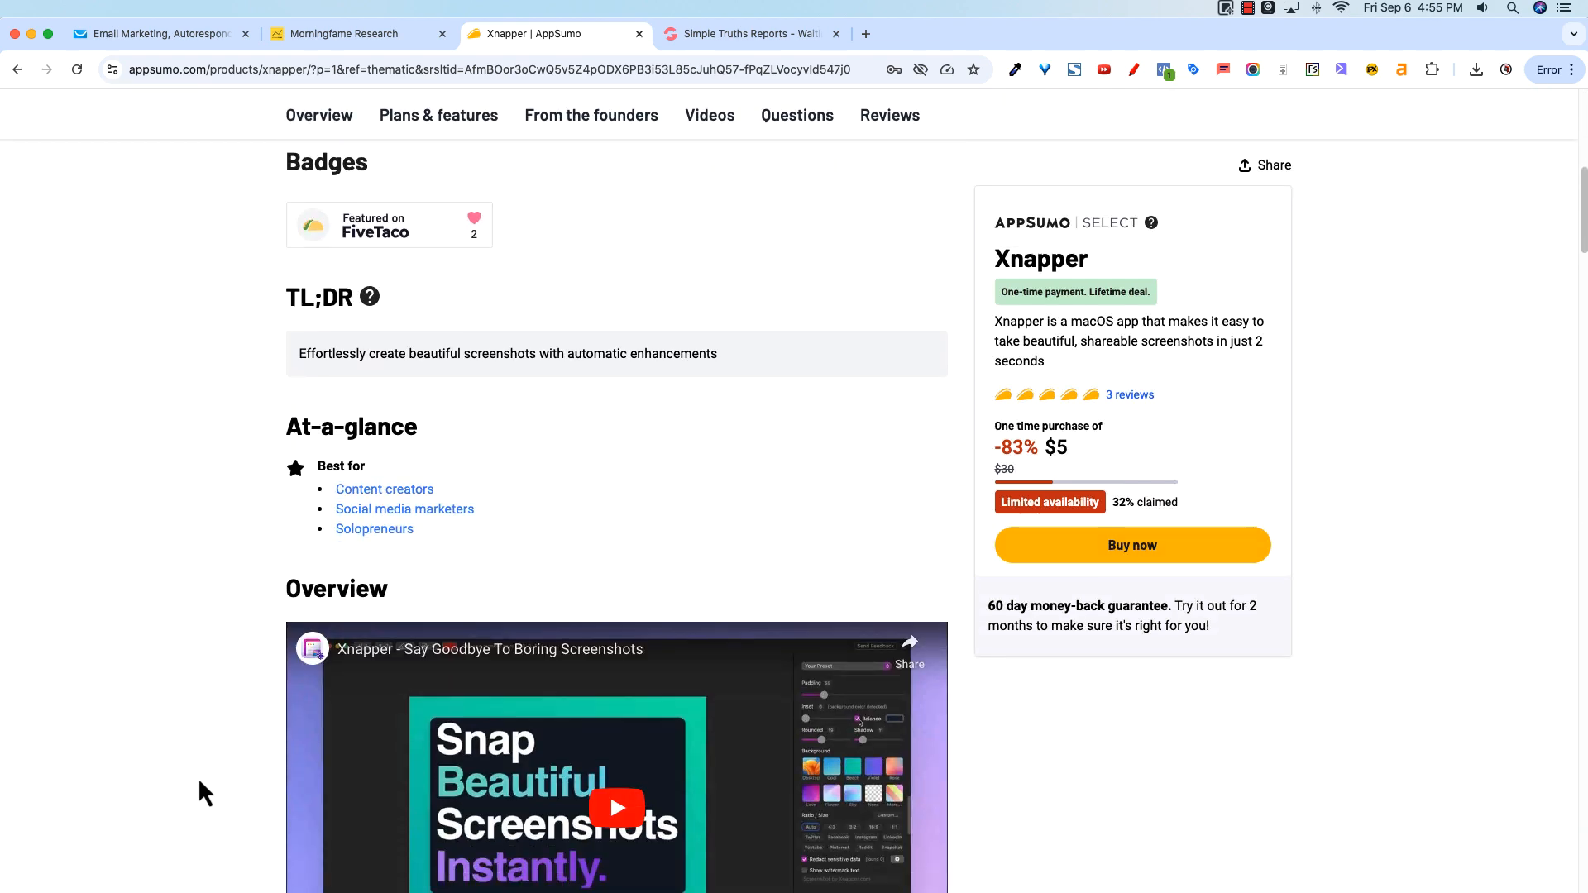
scroll(200, 785, "down", 9)
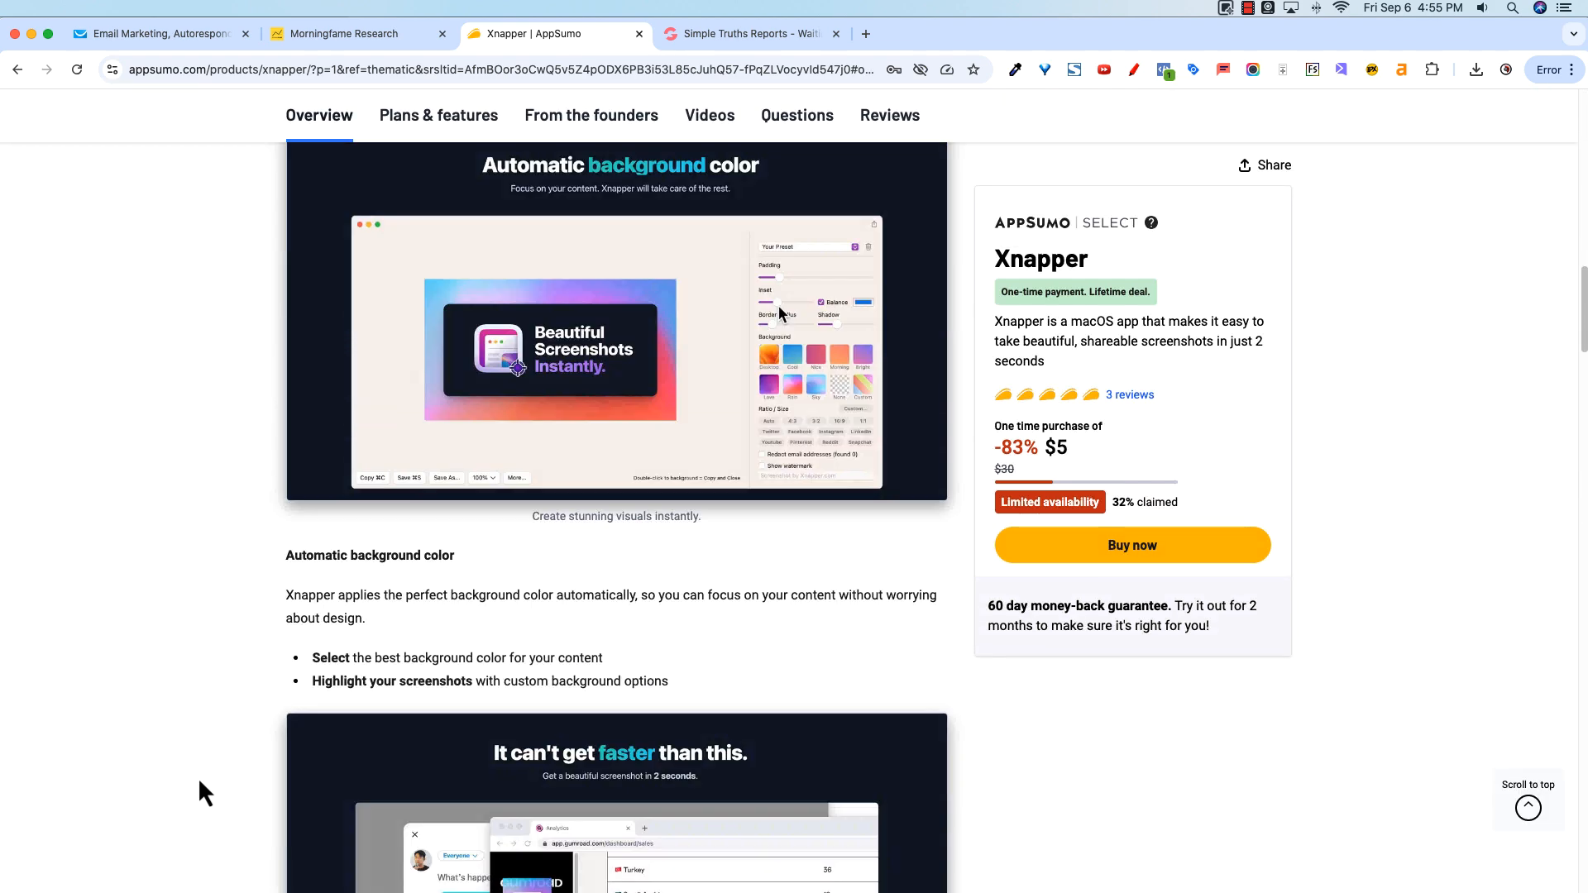
scroll(200, 783, "down", 17)
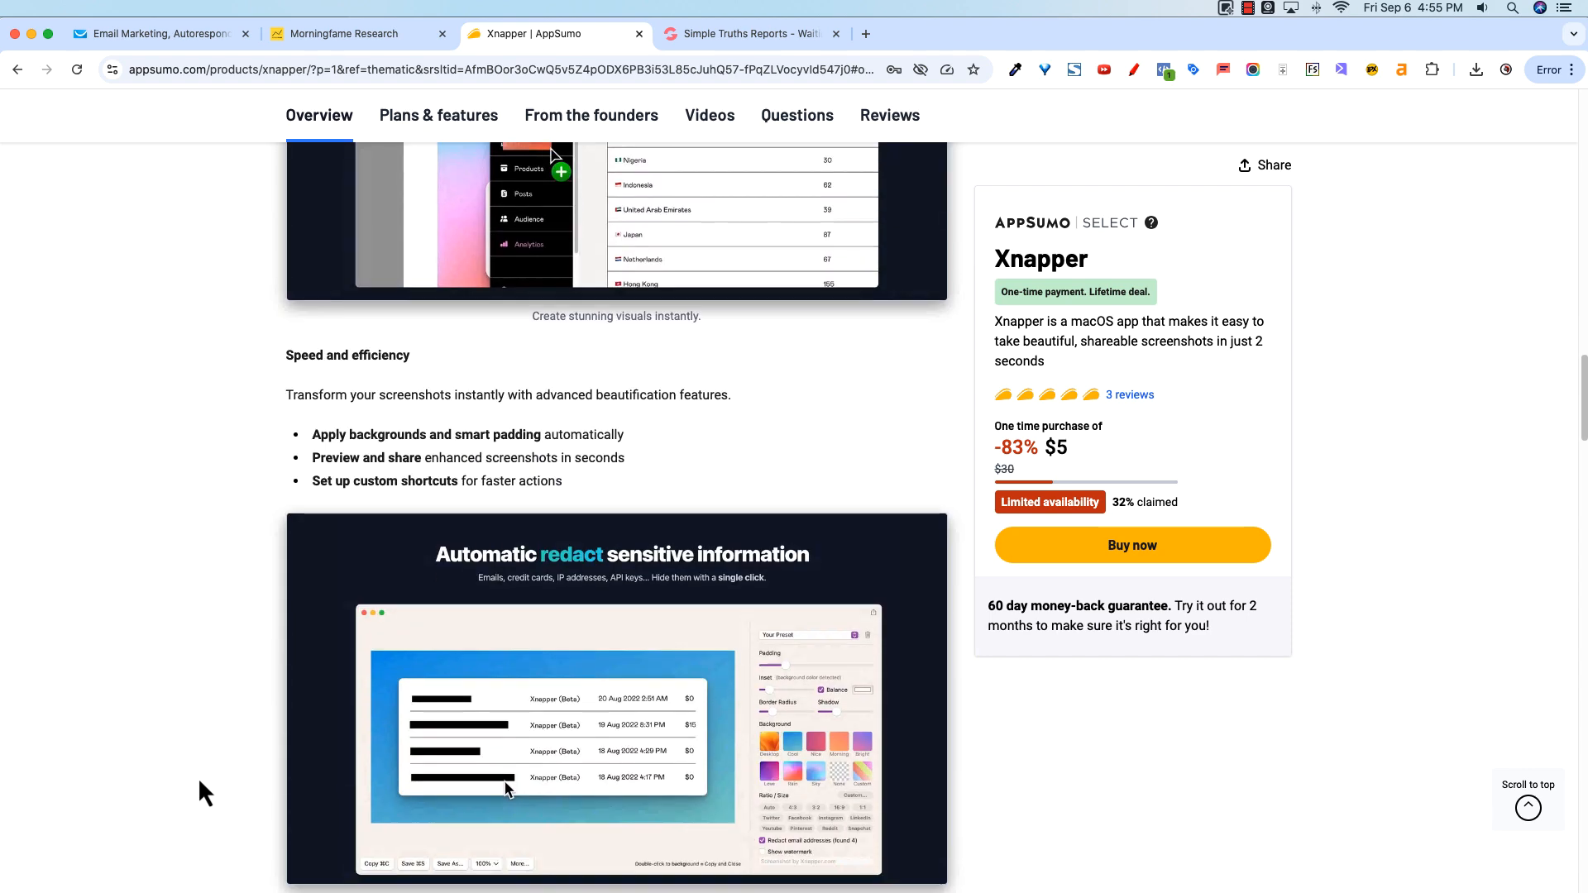
scroll(199, 783, "down", 8)
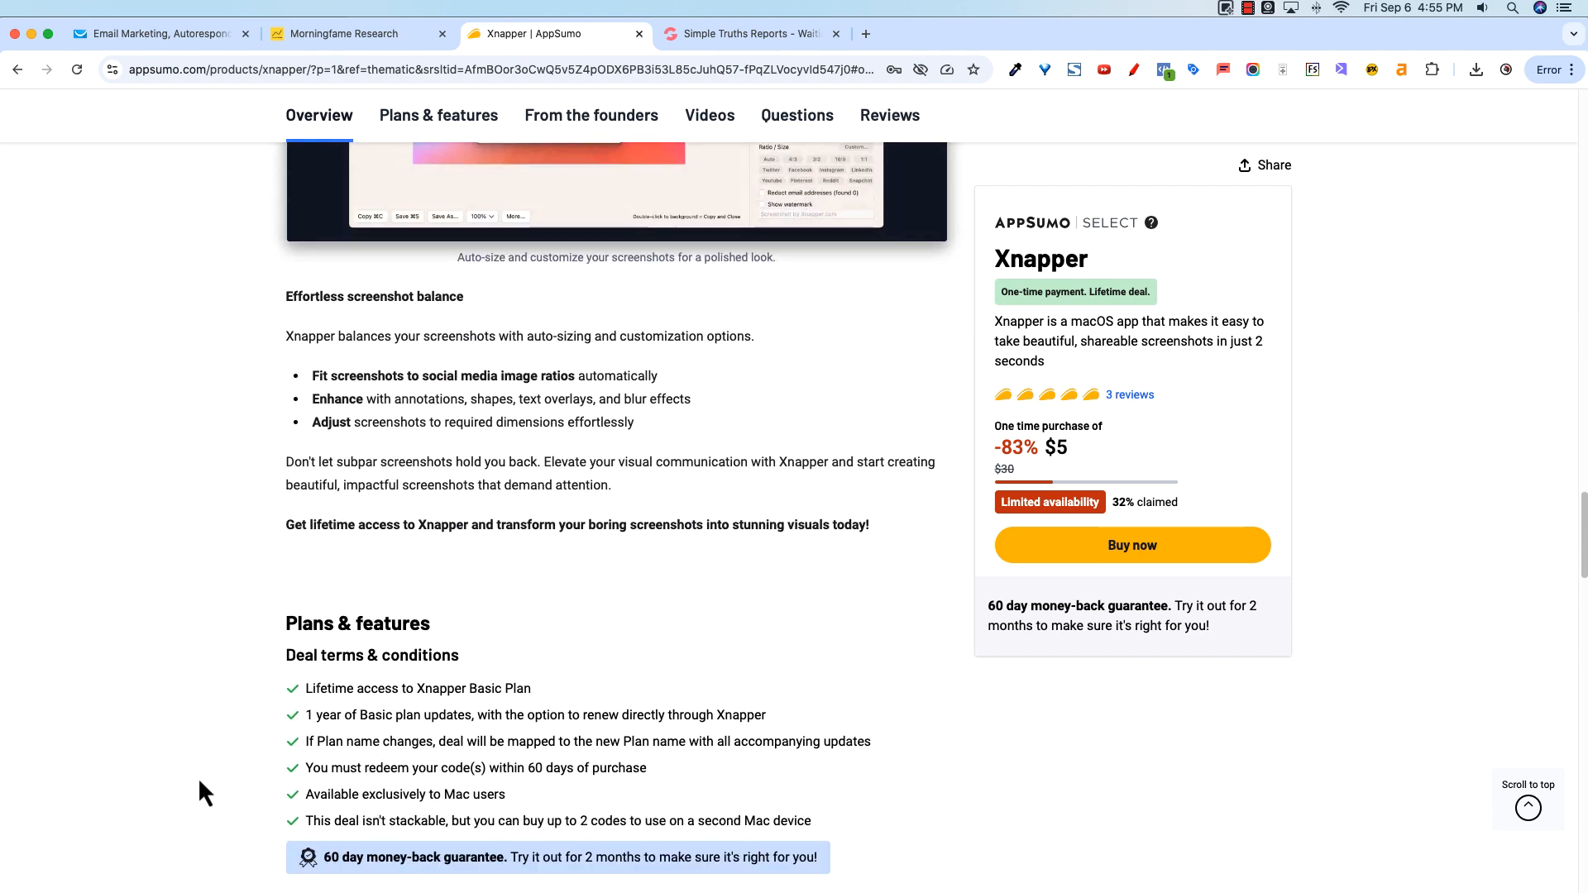
scroll(200, 792, "down", 2)
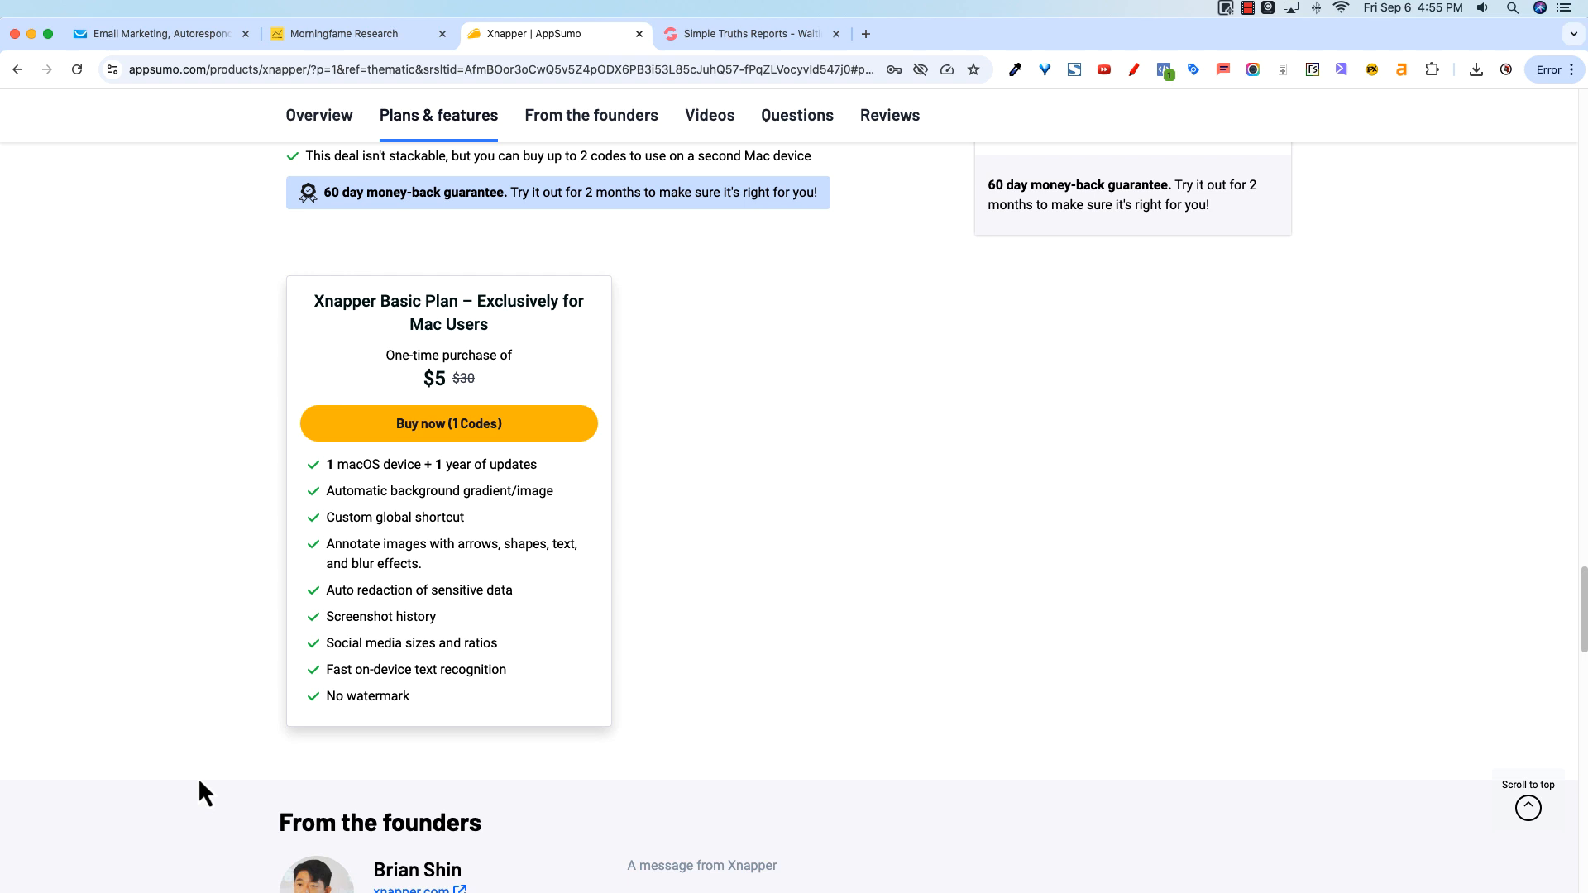
Step: Highlight each feature line of the Xnapper Basic Plan card, one after another
triple_click(346, 668)
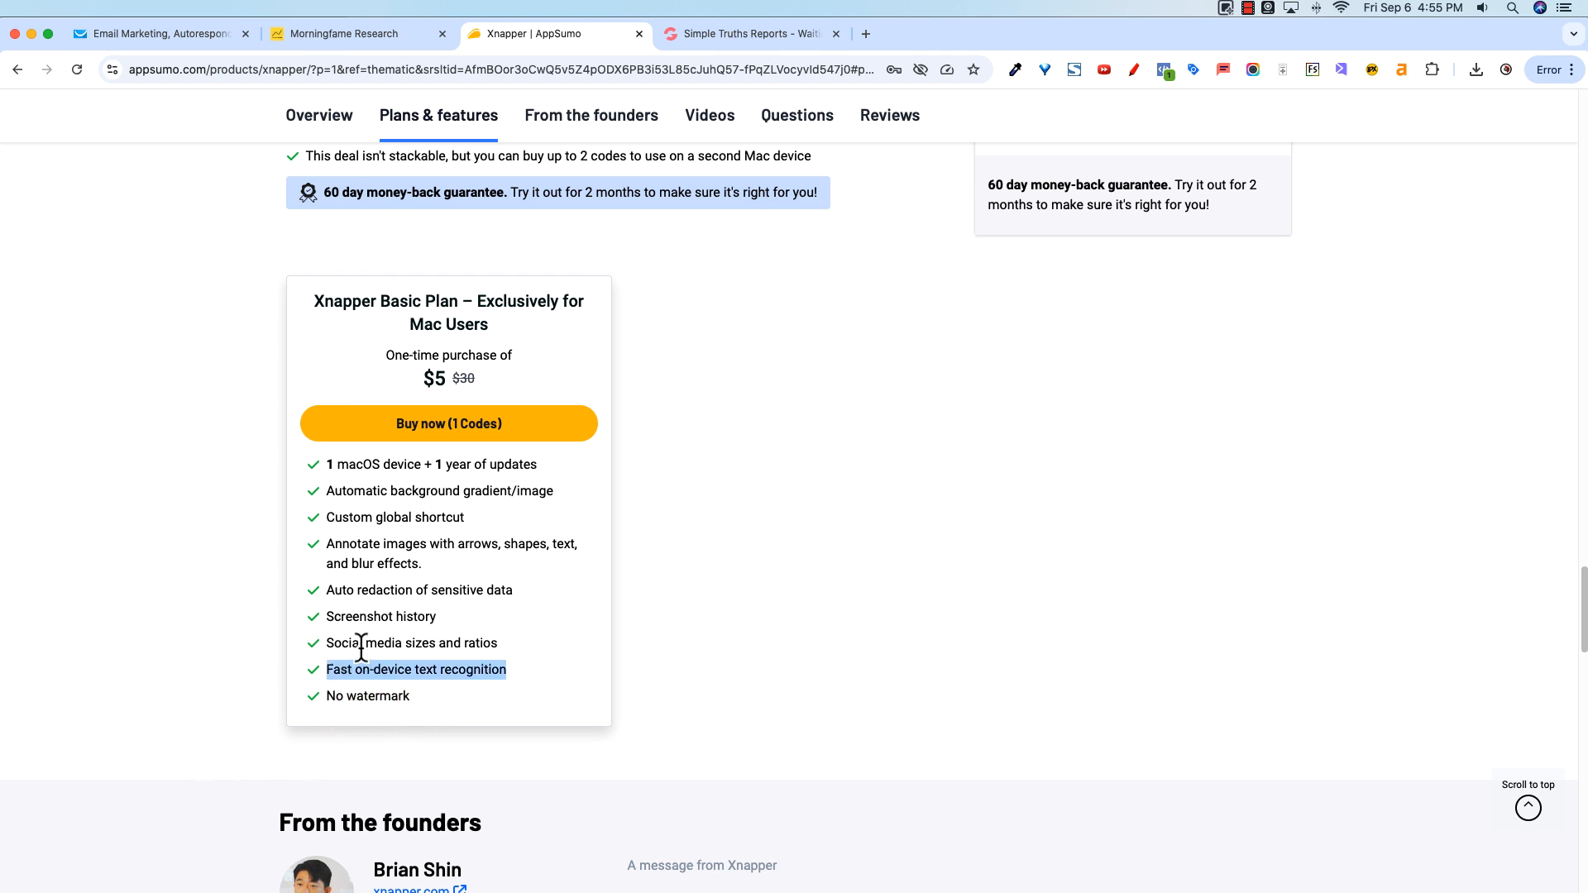
triple_click(361, 642)
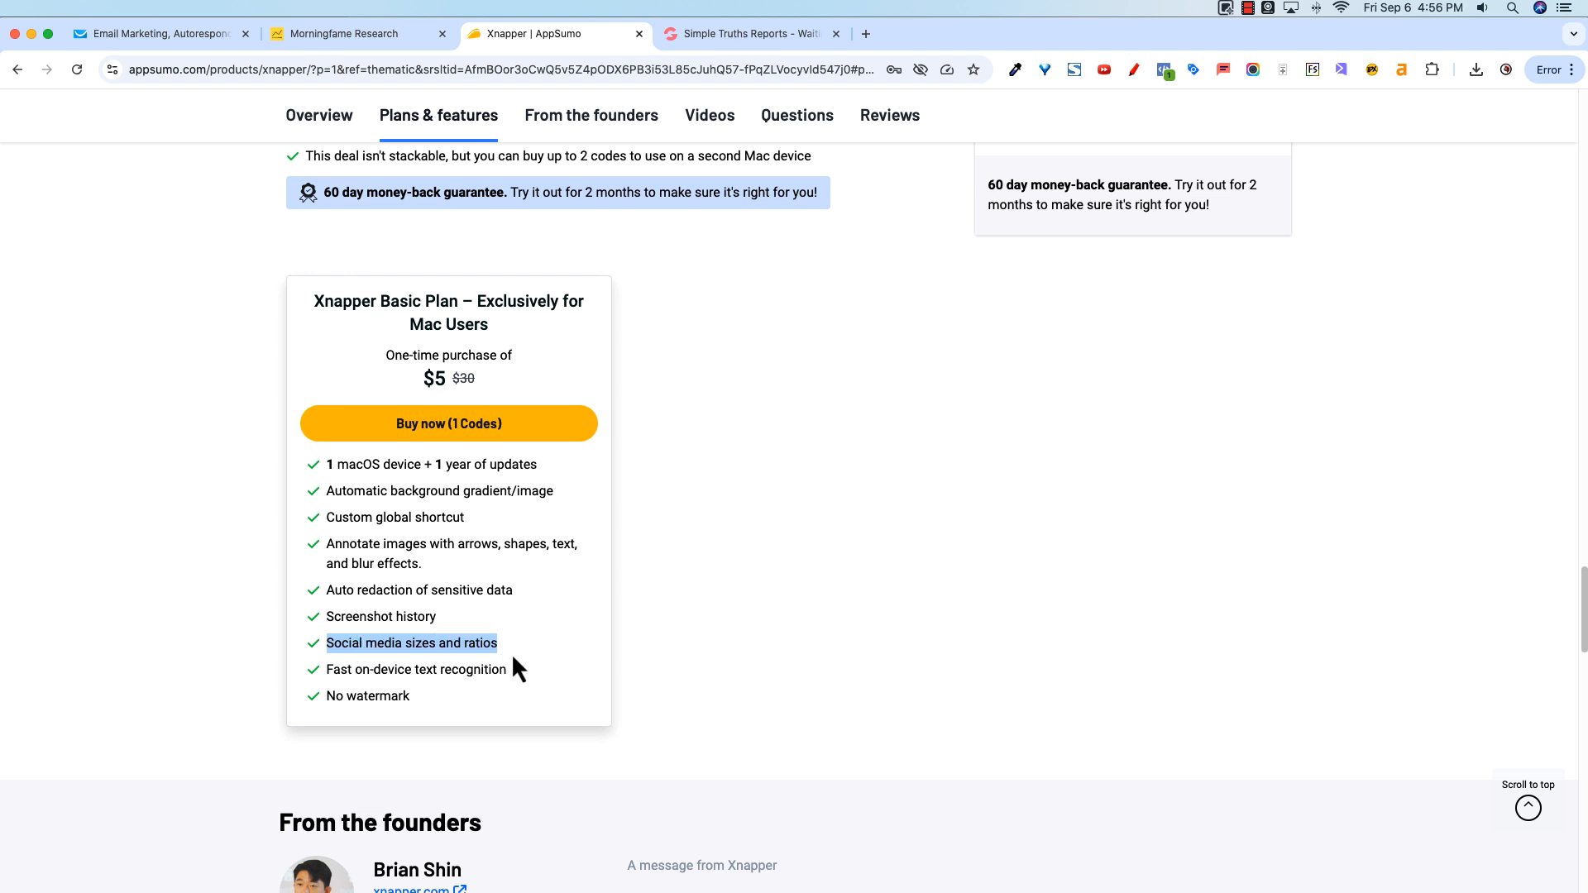
triple_click(405, 618)
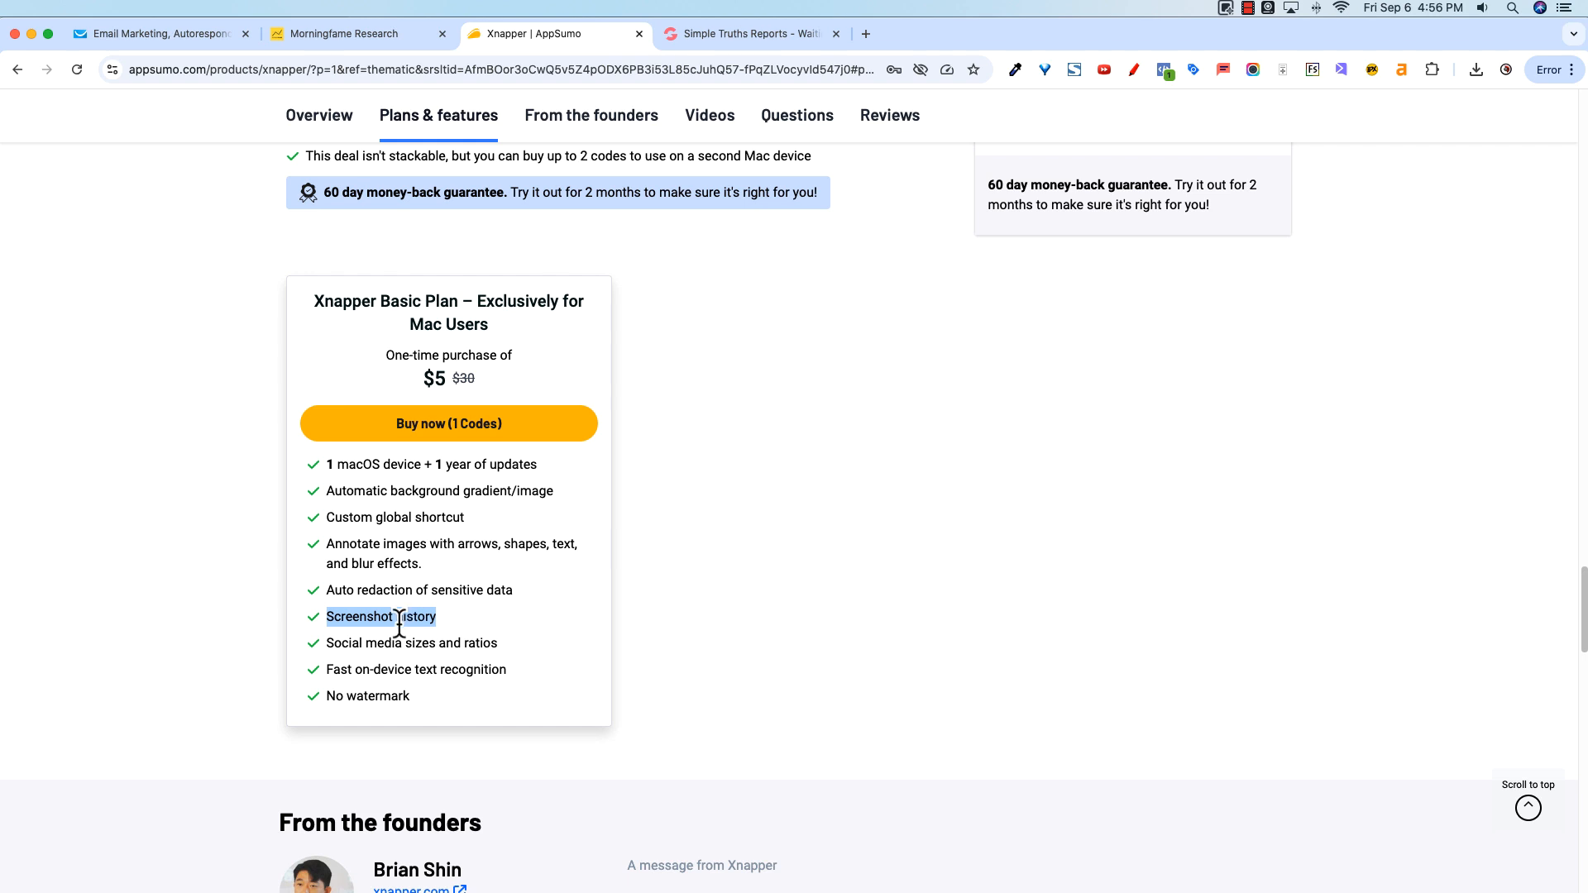
triple_click(439, 593)
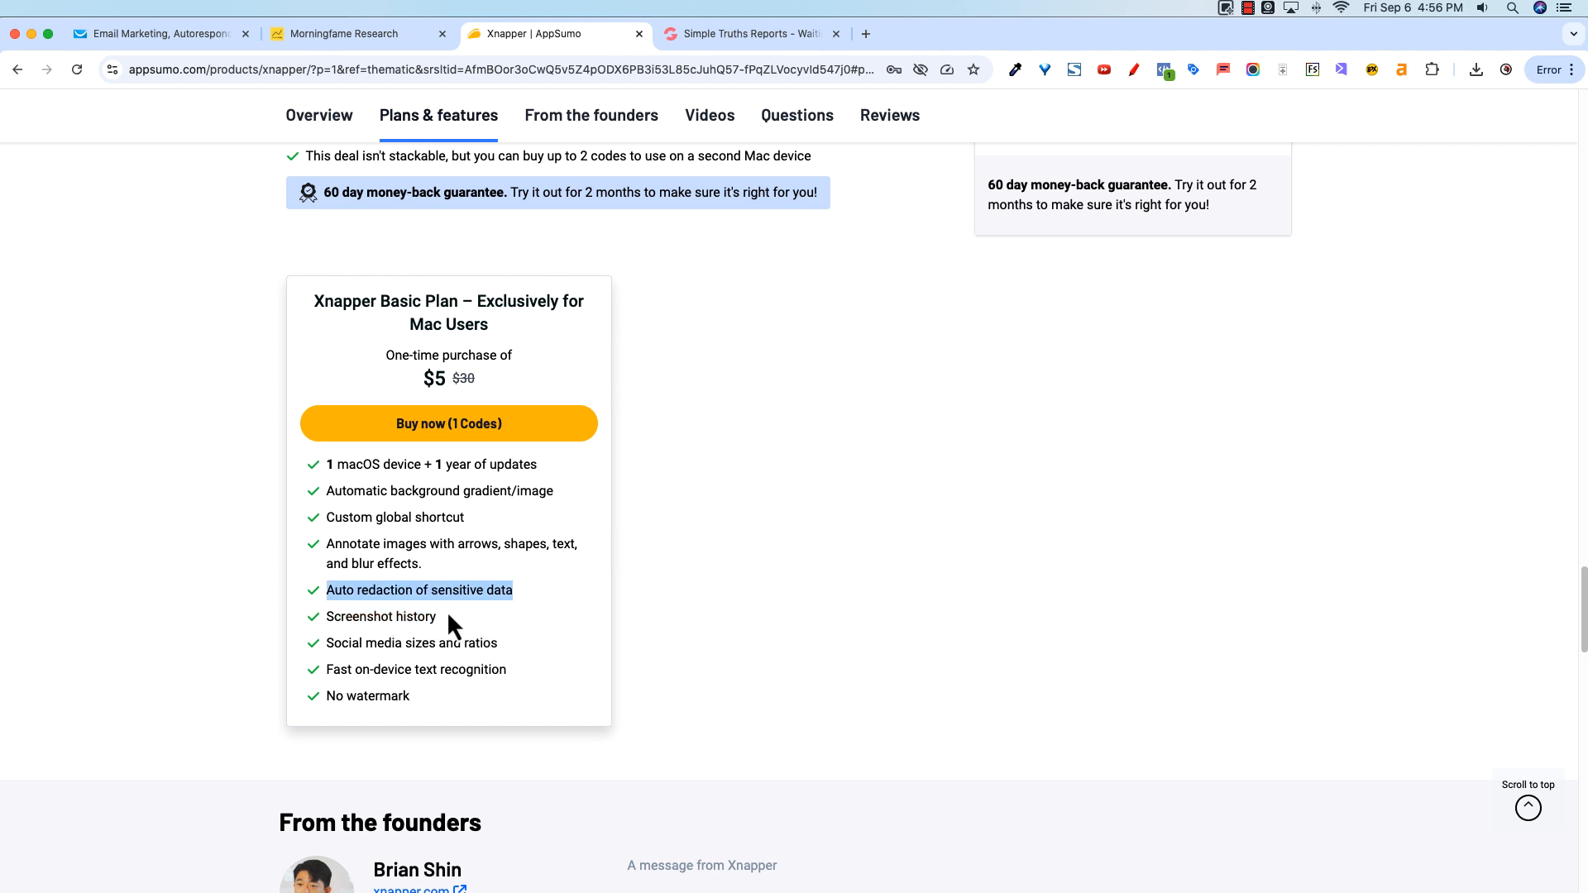
double_click(406, 546)
triple_click(413, 563)
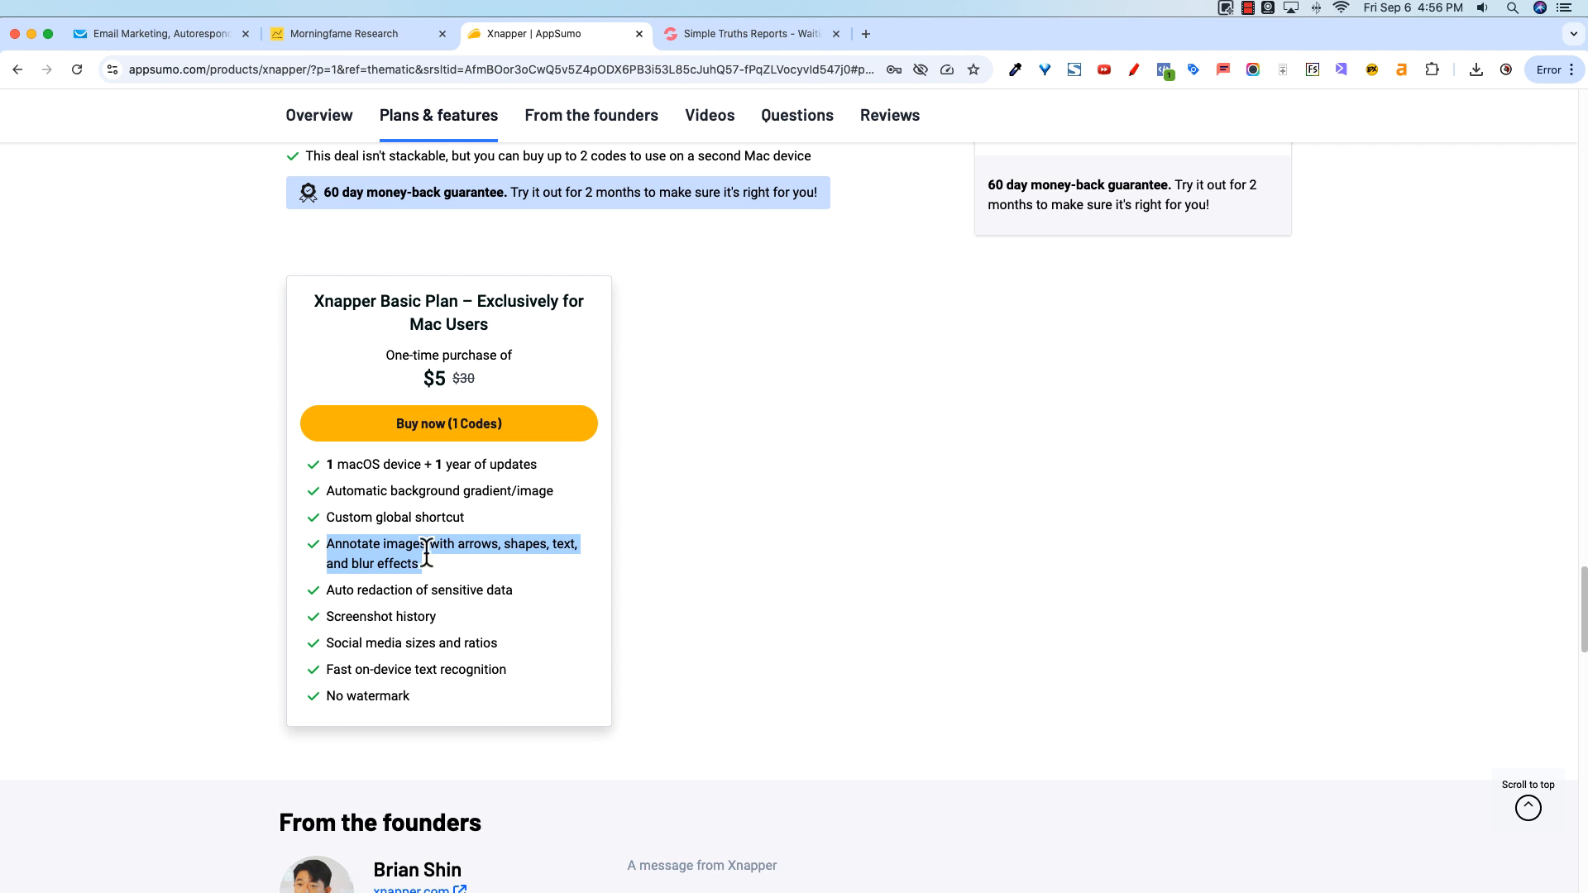
triple_click(402, 465)
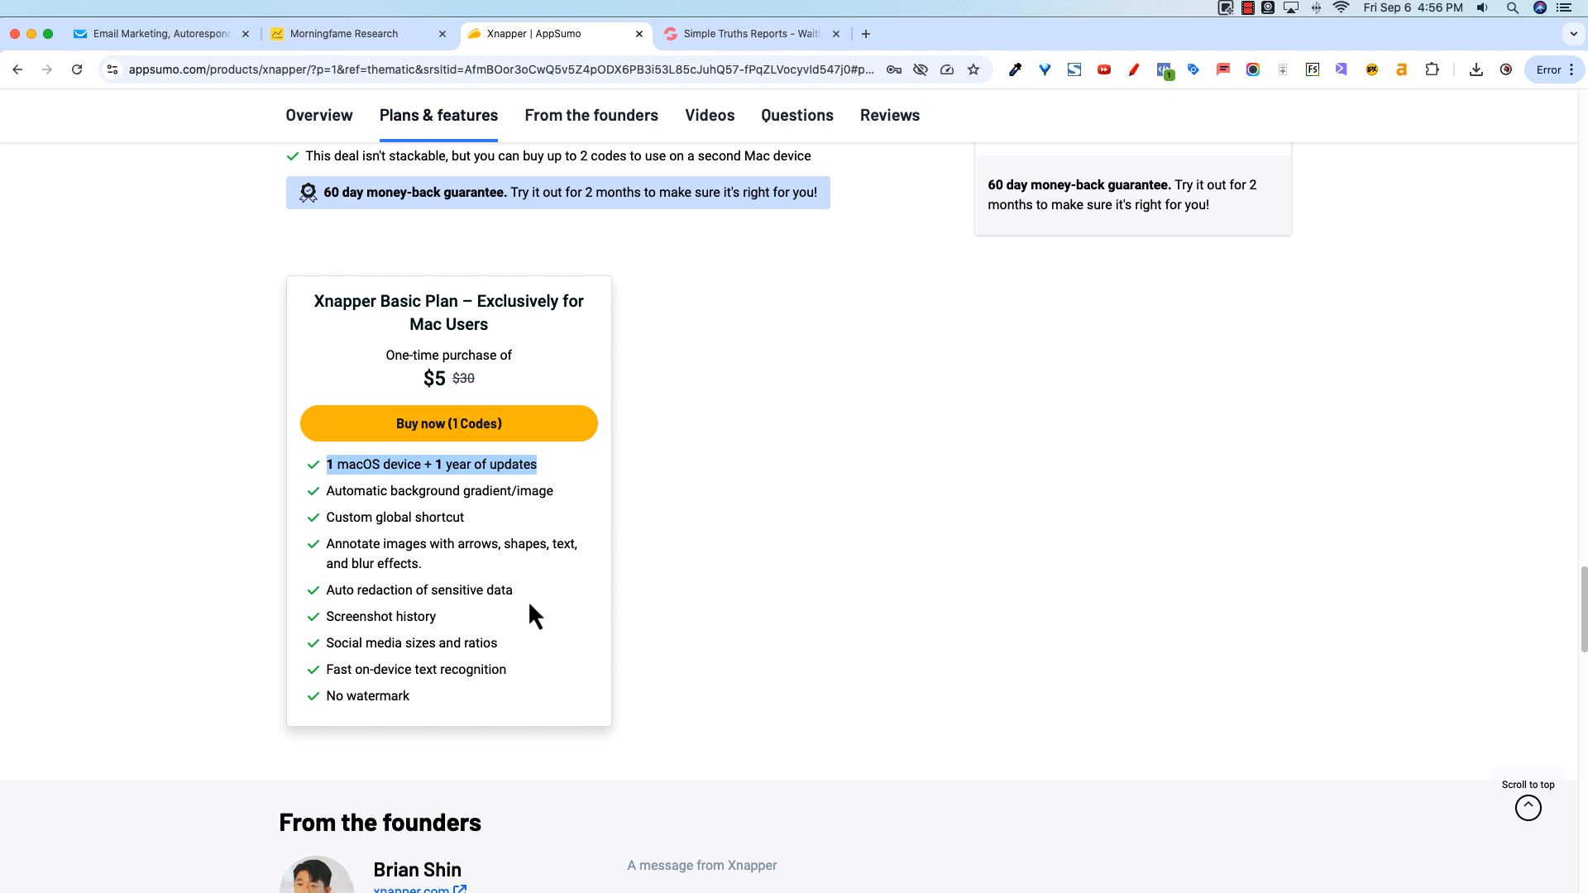
Step: Open the Xnapper menu, browse Detected Text, open Preferences, dismiss the welcome tip and close the window
left_click(1226, 10)
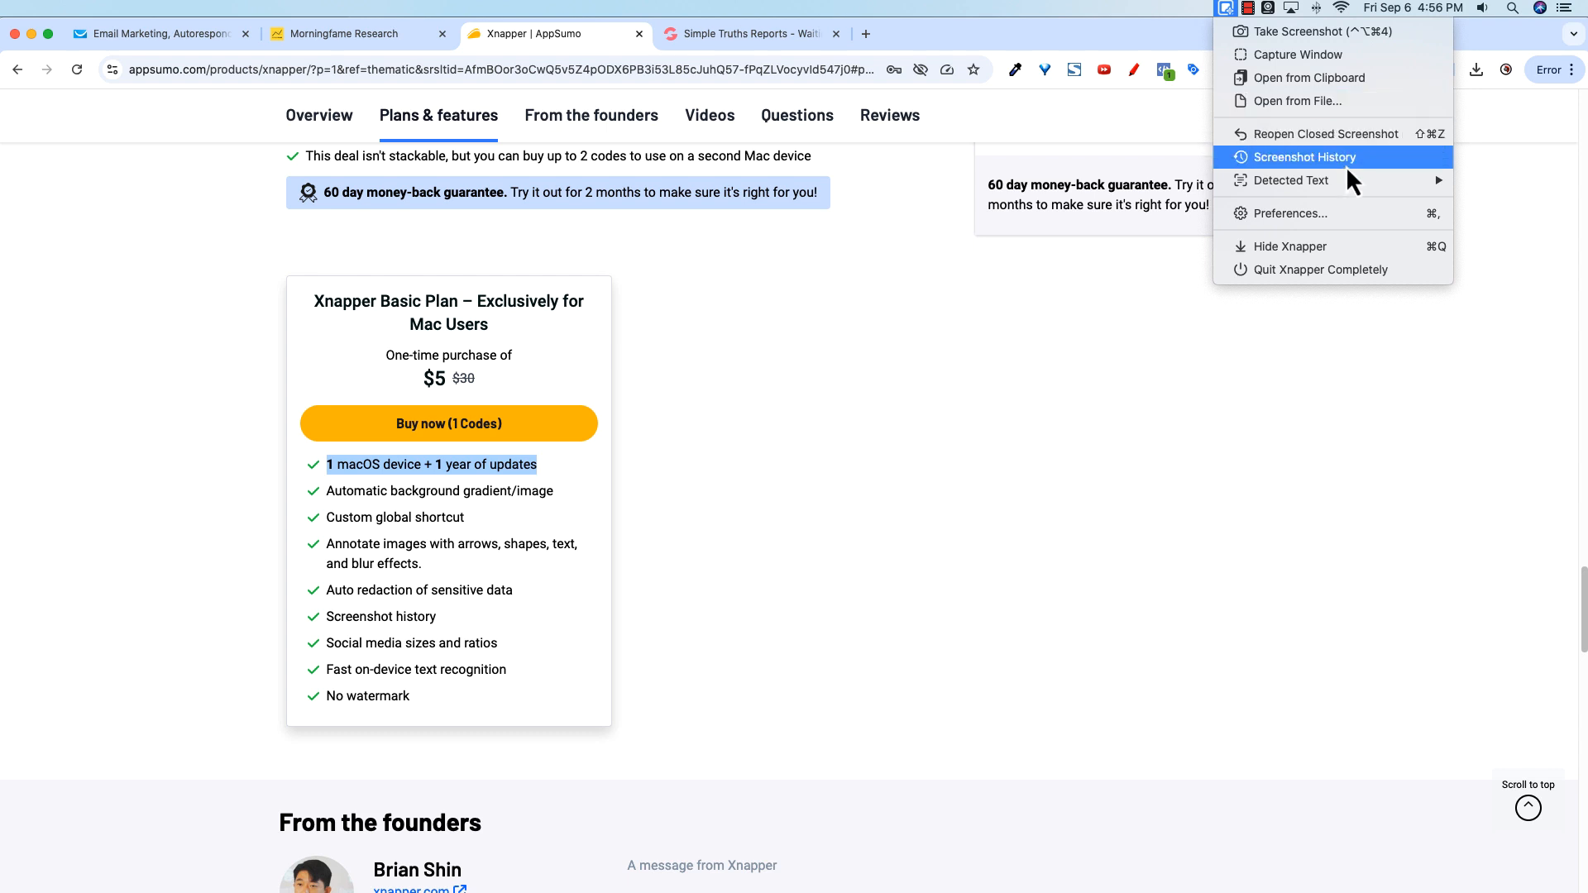
mouse_move(1332, 185)
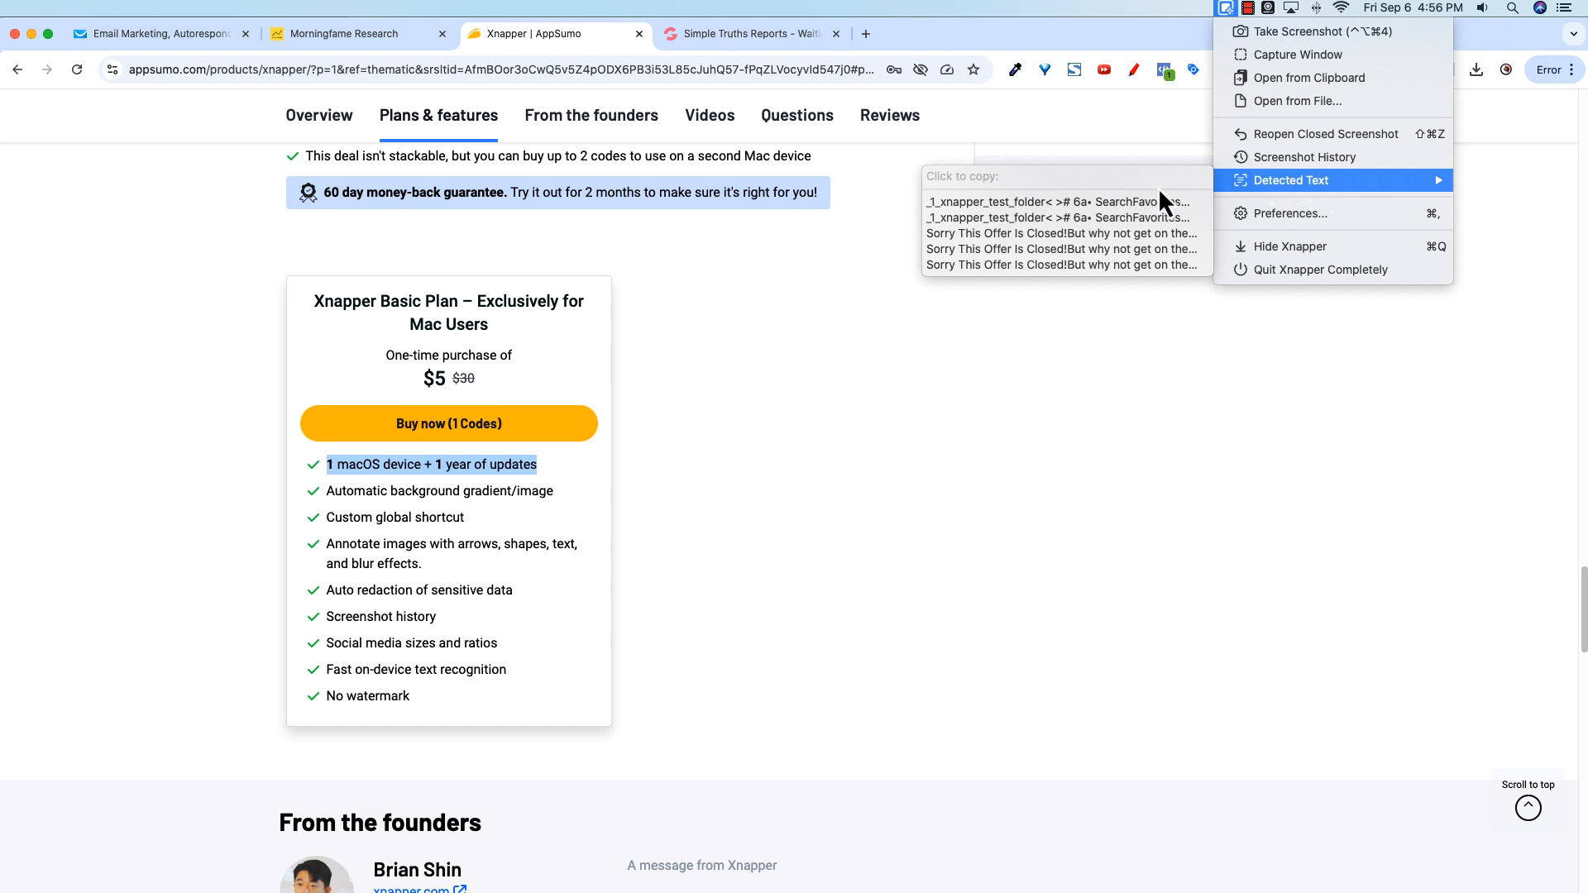
left_click(1284, 215)
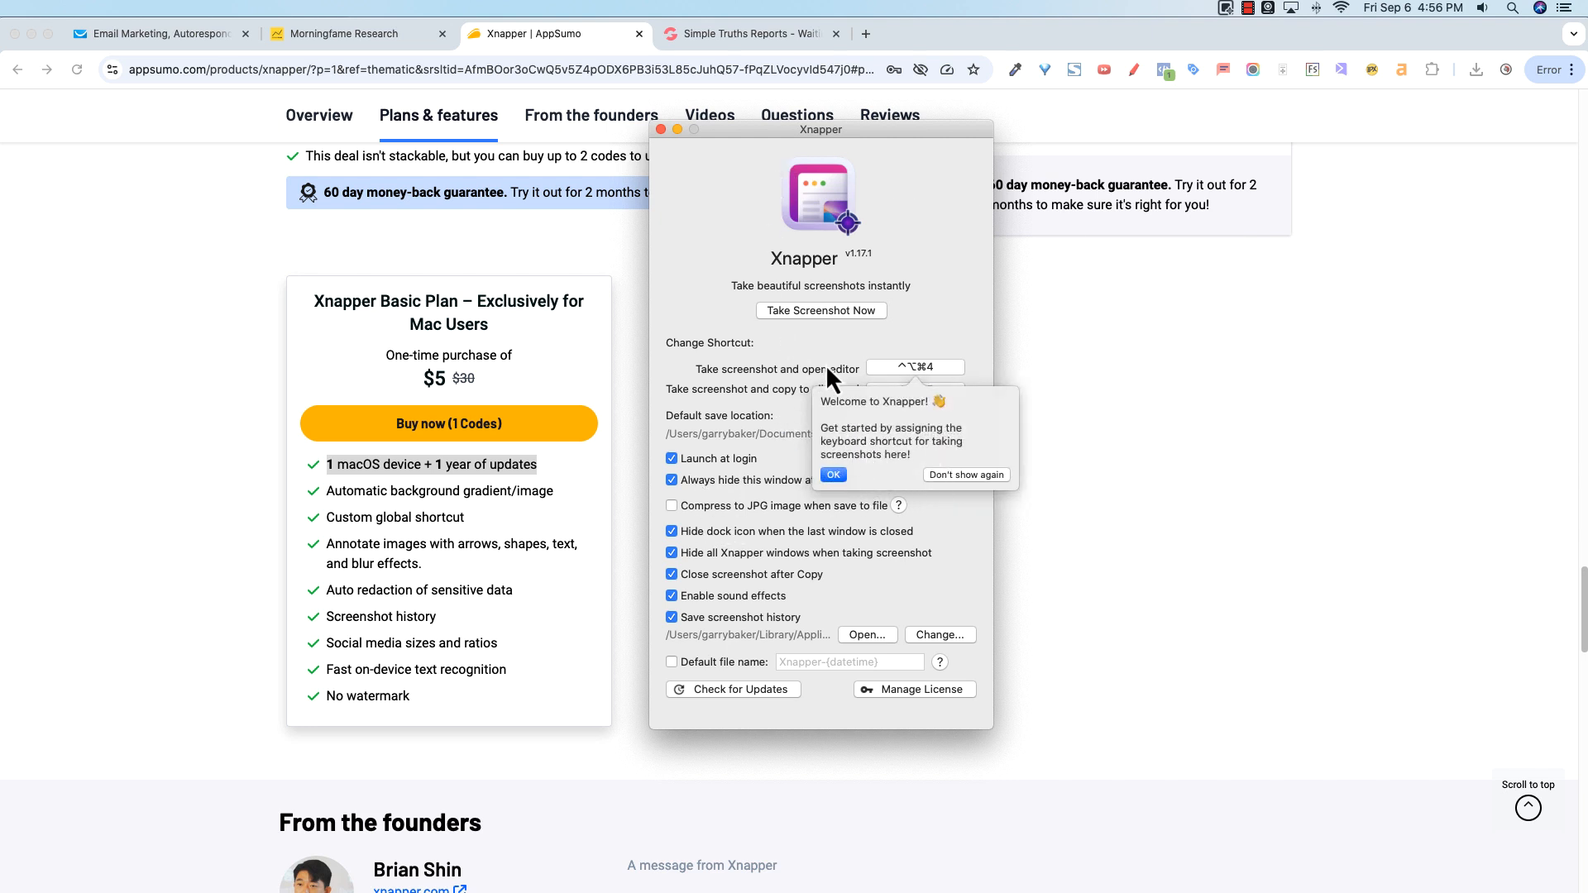
left_click(839, 475)
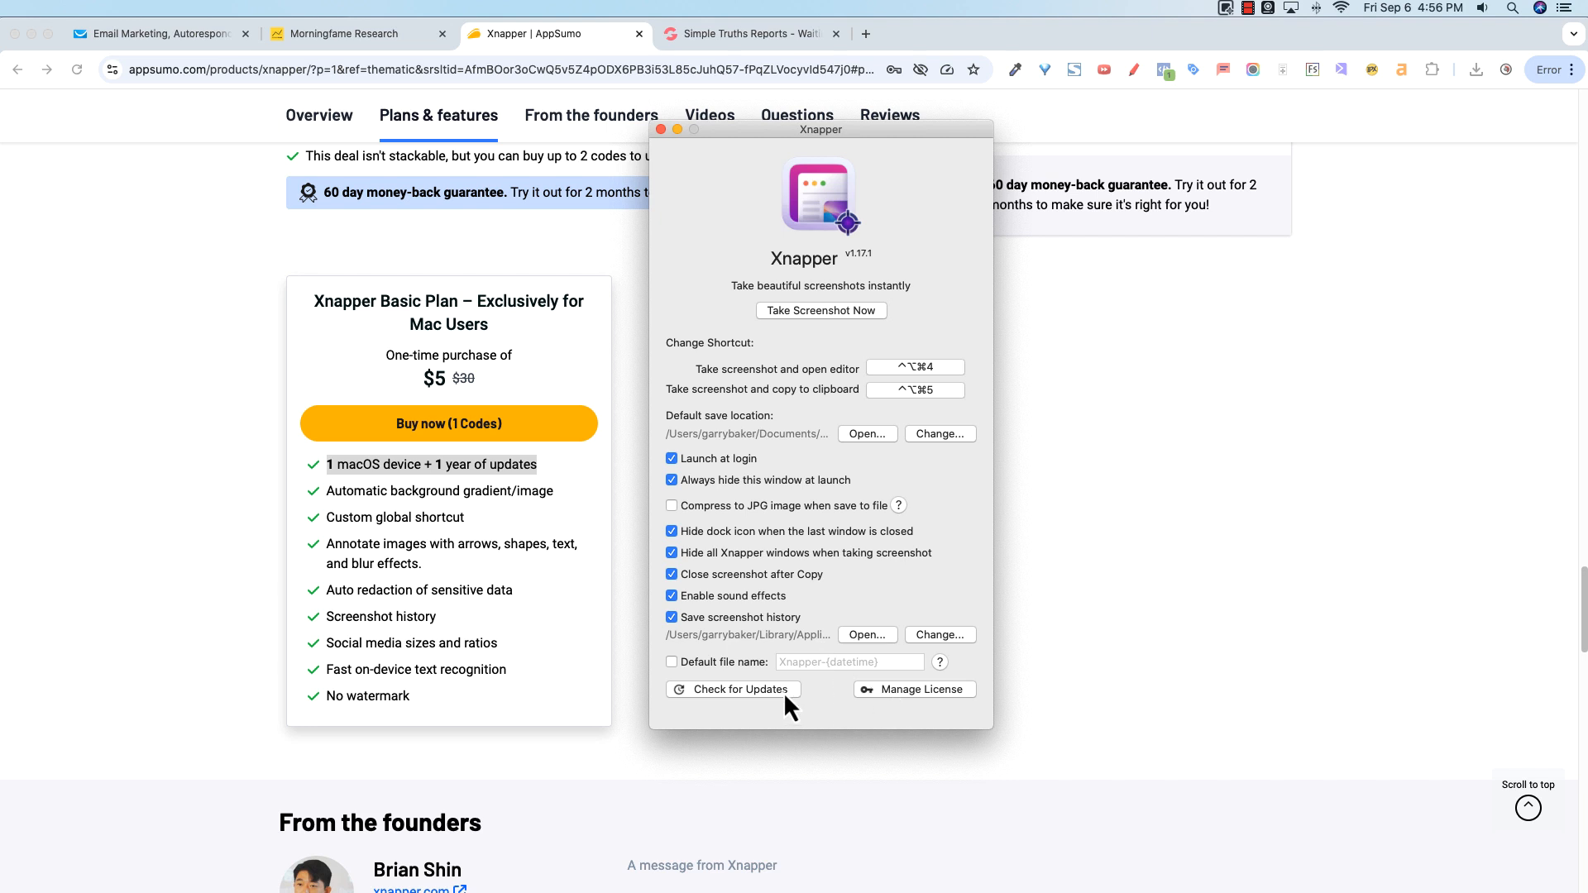
left_click(661, 130)
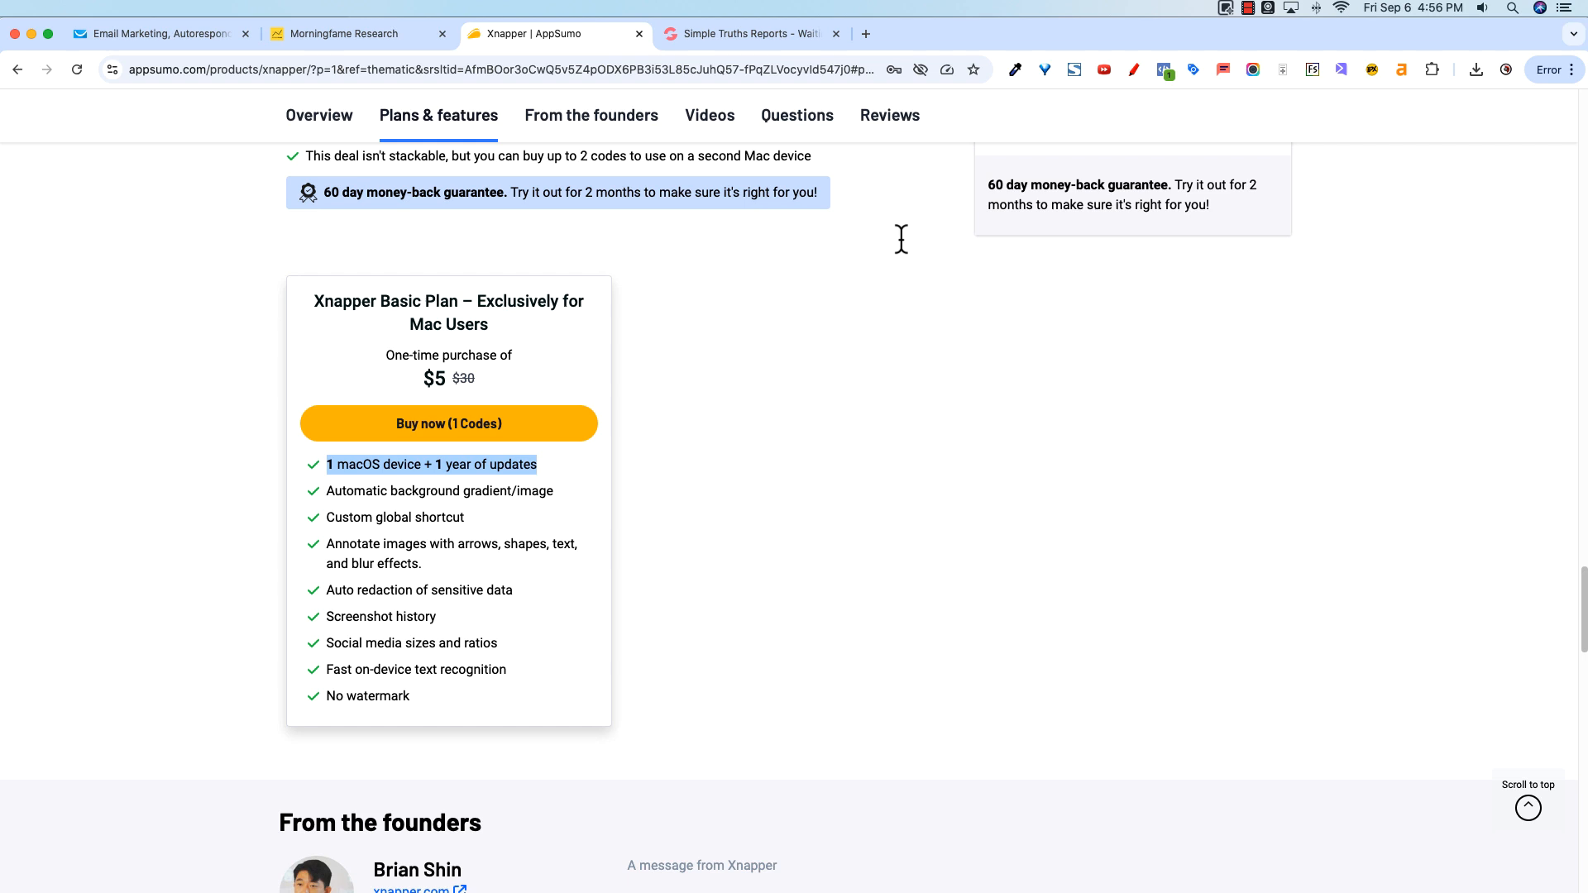
Step: Take an Xnapper screenshot of the page region containing the Basic Plan card
left_click(1227, 8)
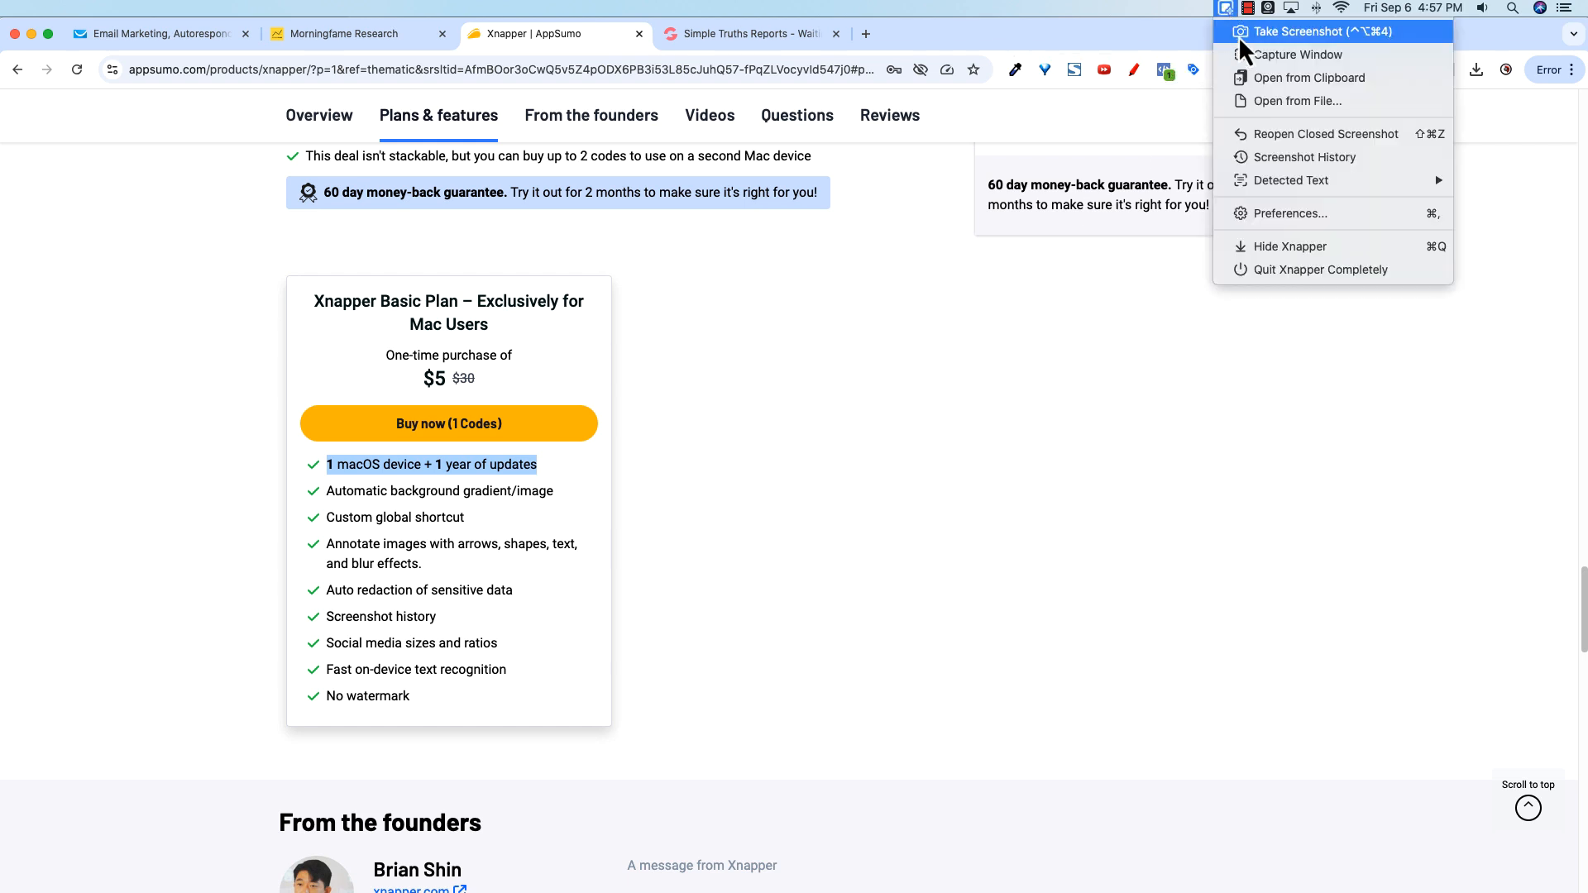
left_click(1238, 37)
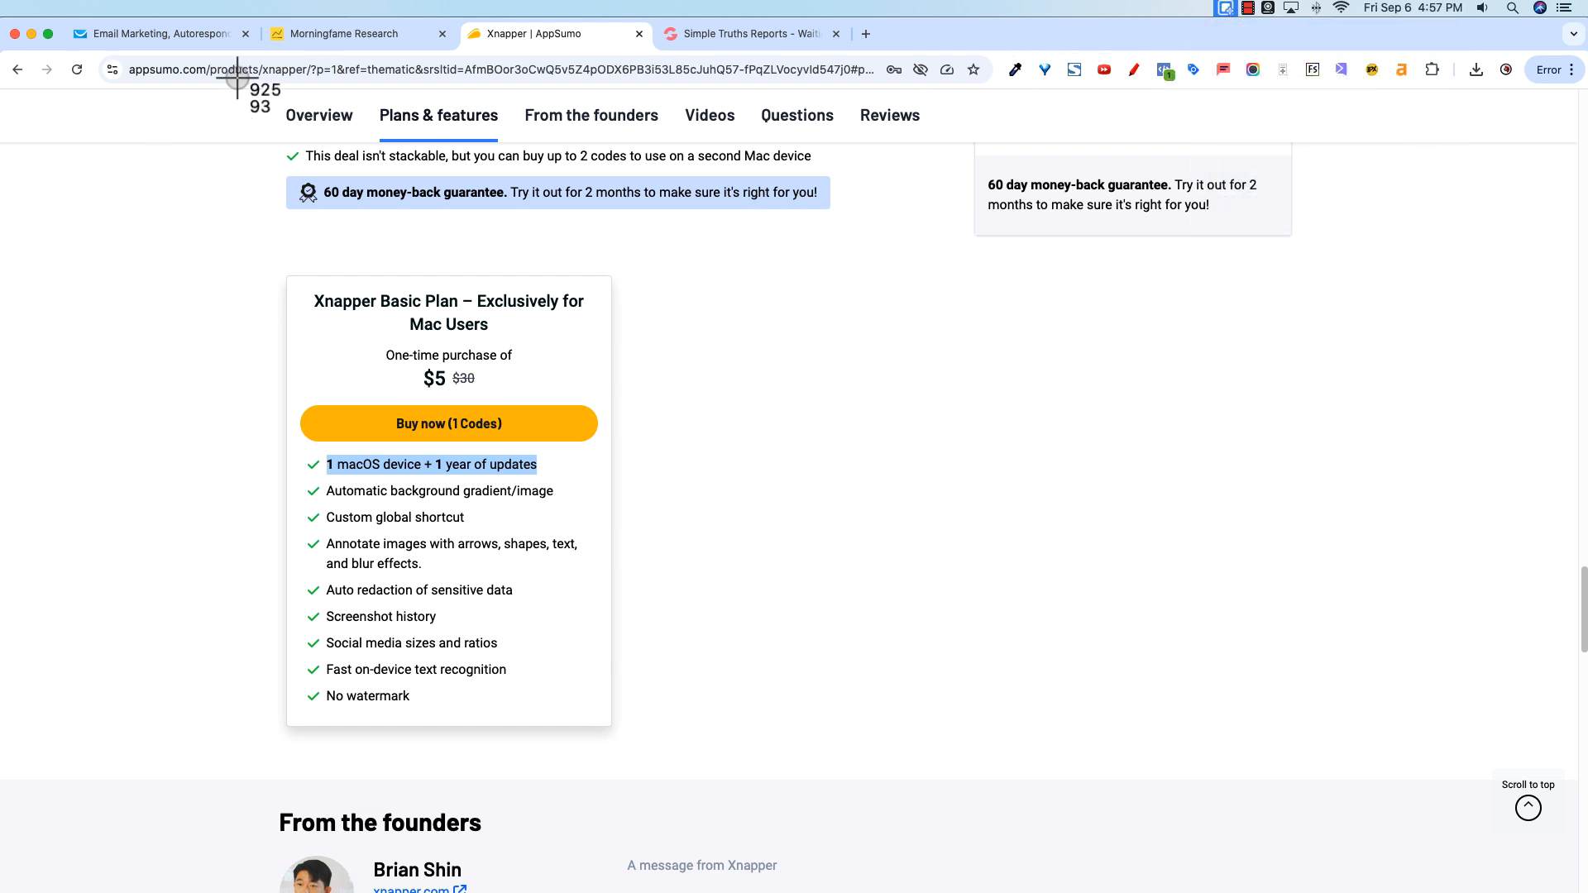
left_click_drag(248, 96, 1412, 752)
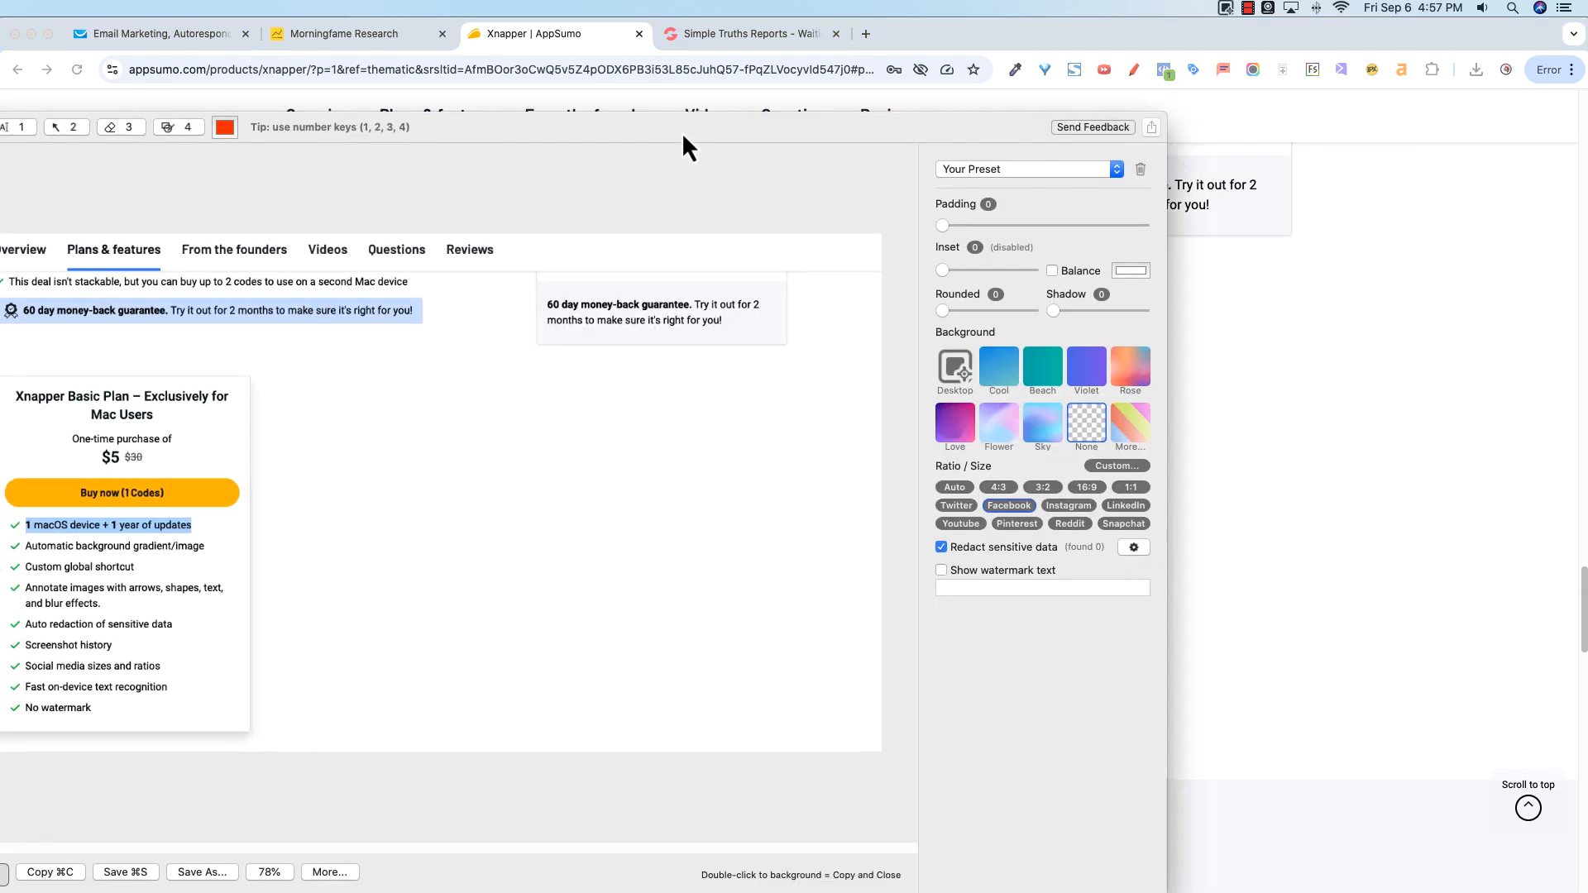
Step: Move the editor window and try the Twitter sizes 700:800, 1200:686, 1200:600 and 1200:628
left_click_drag(683, 135, 915, 101)
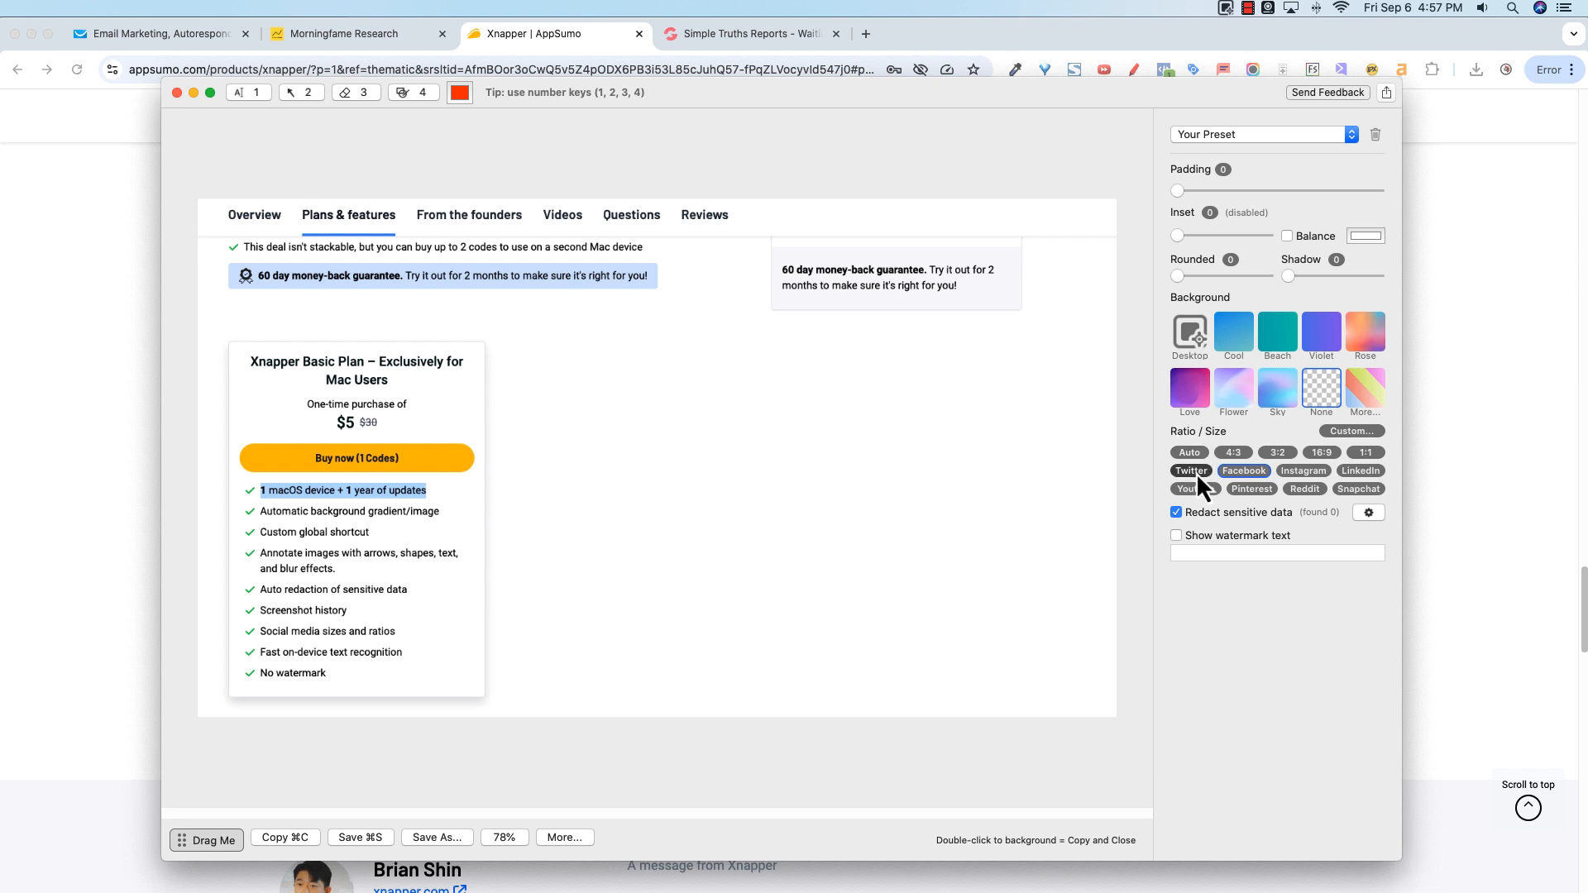
mouse_move(1196, 473)
left_click(1266, 574)
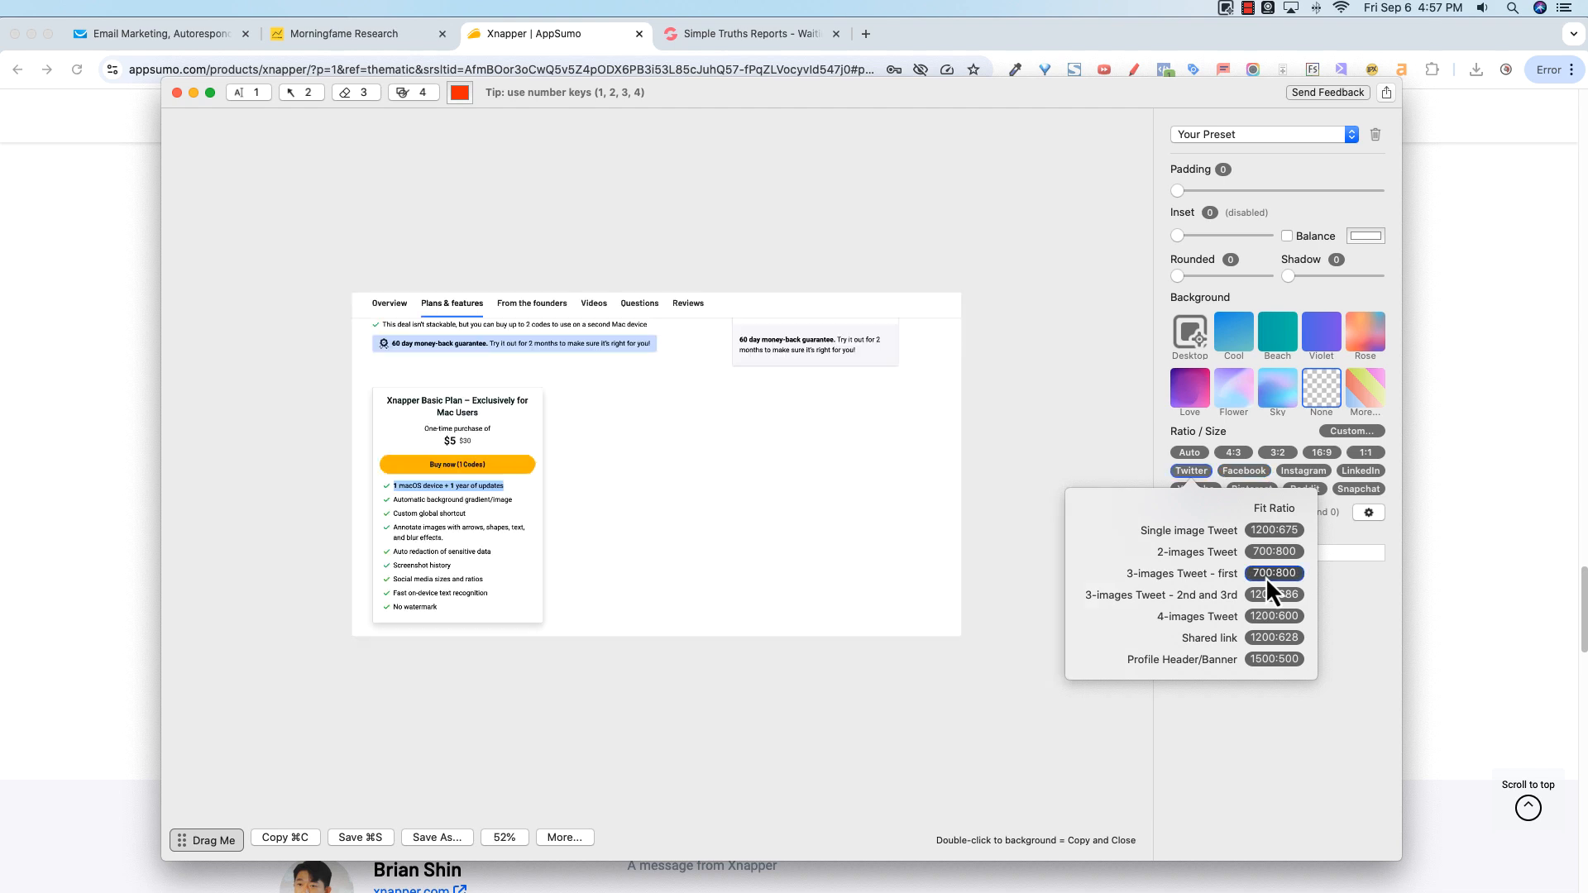
left_click(1264, 594)
left_click(1264, 618)
left_click(1264, 637)
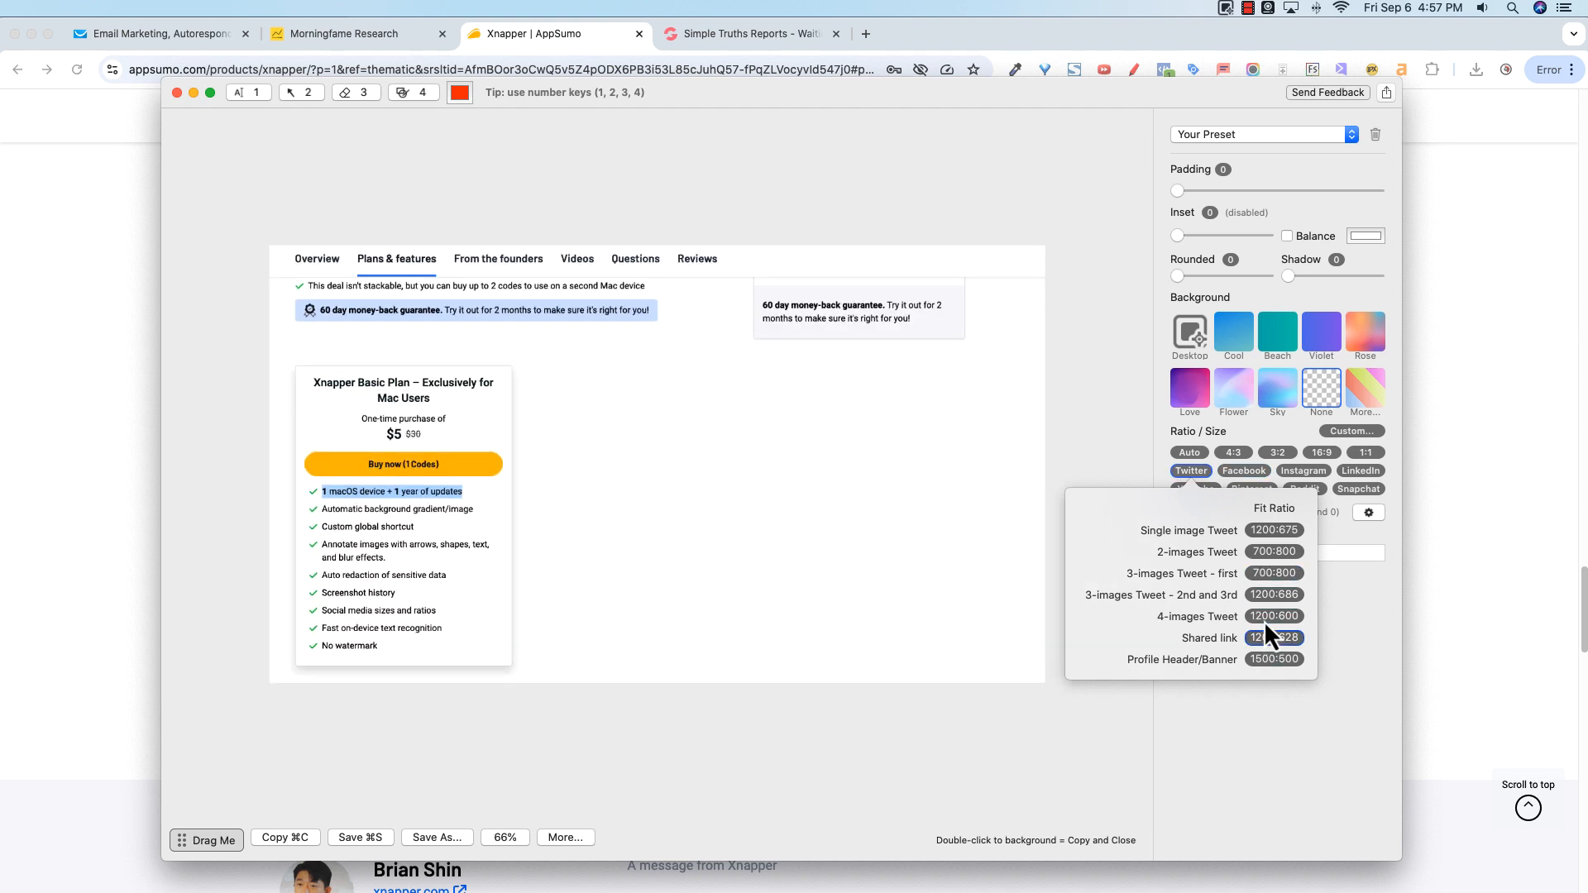
Step: Try the Facebook Timeline image 1200:630 size and the Pinterest Pin (3) and Pin (2) ratios
mouse_move(1253, 475)
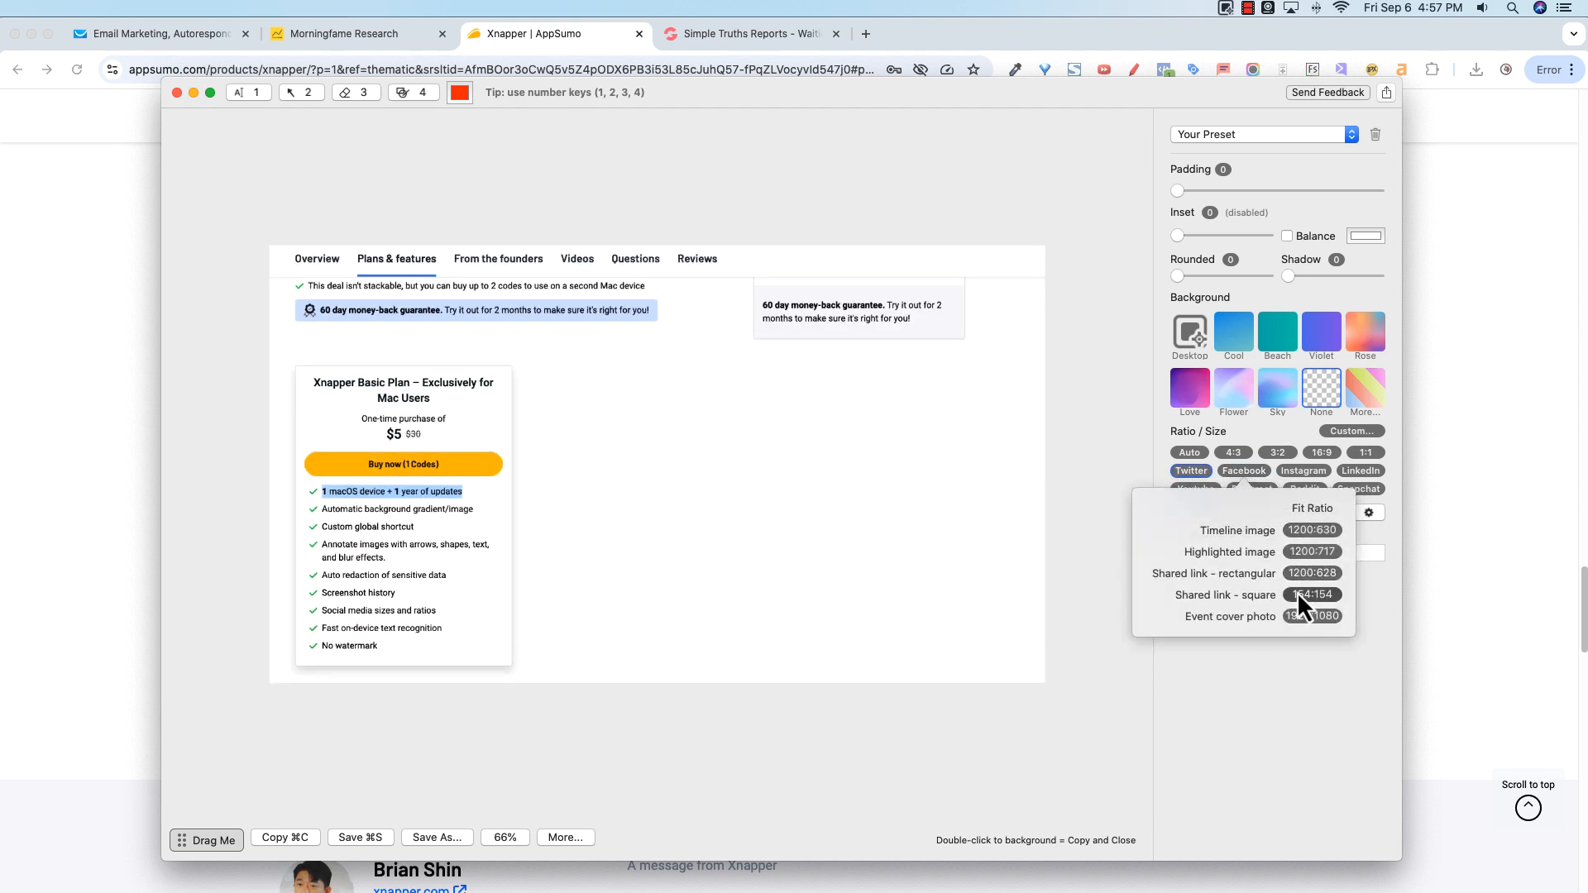
left_click(1304, 530)
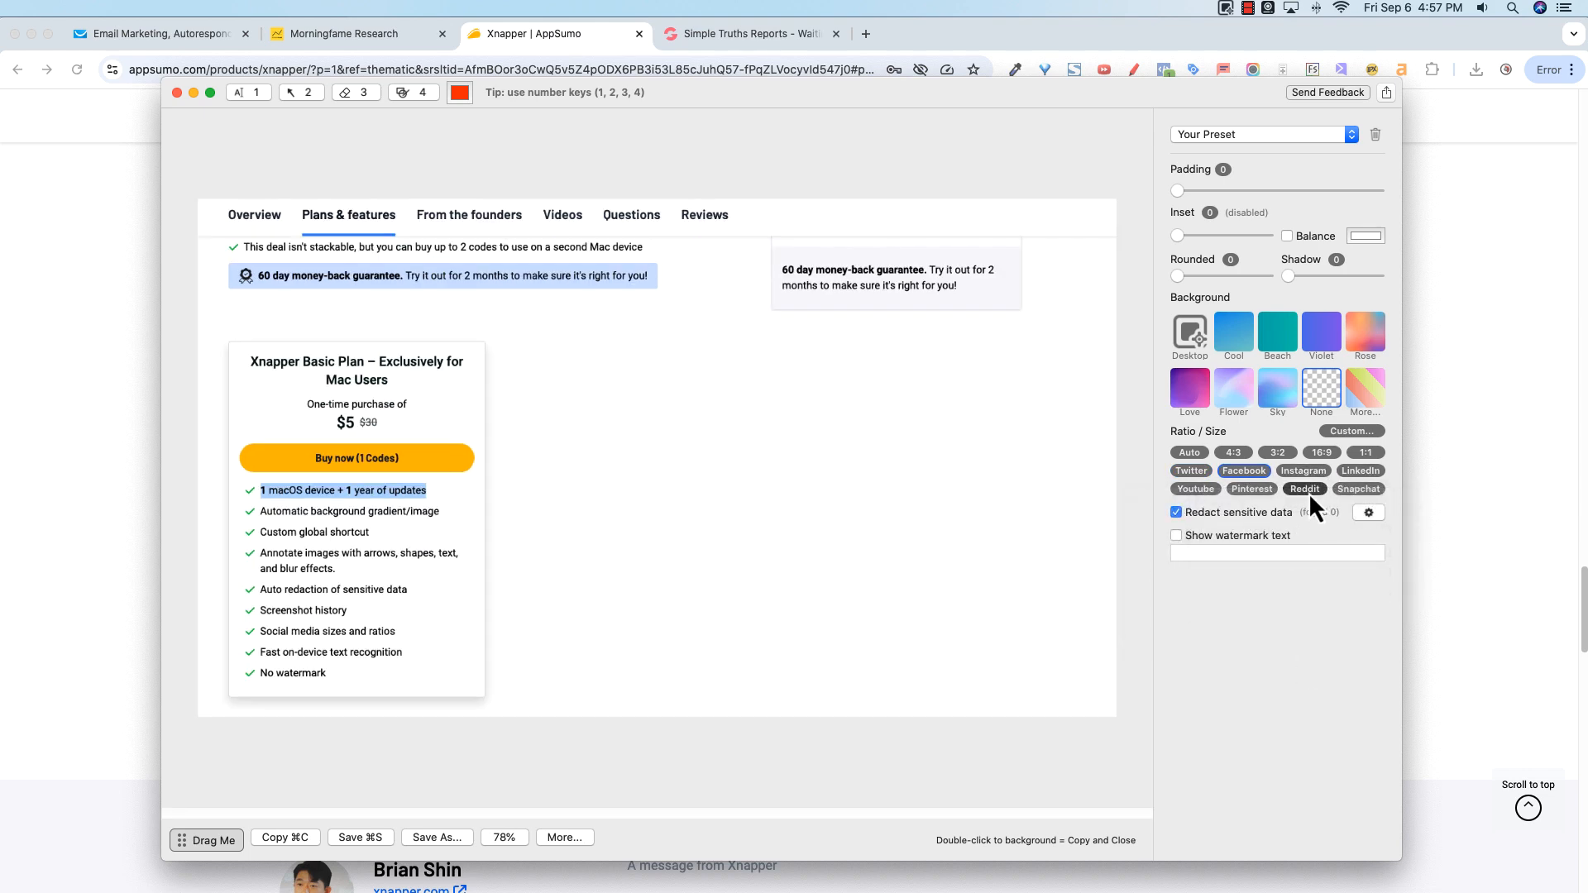
mouse_move(1308, 493)
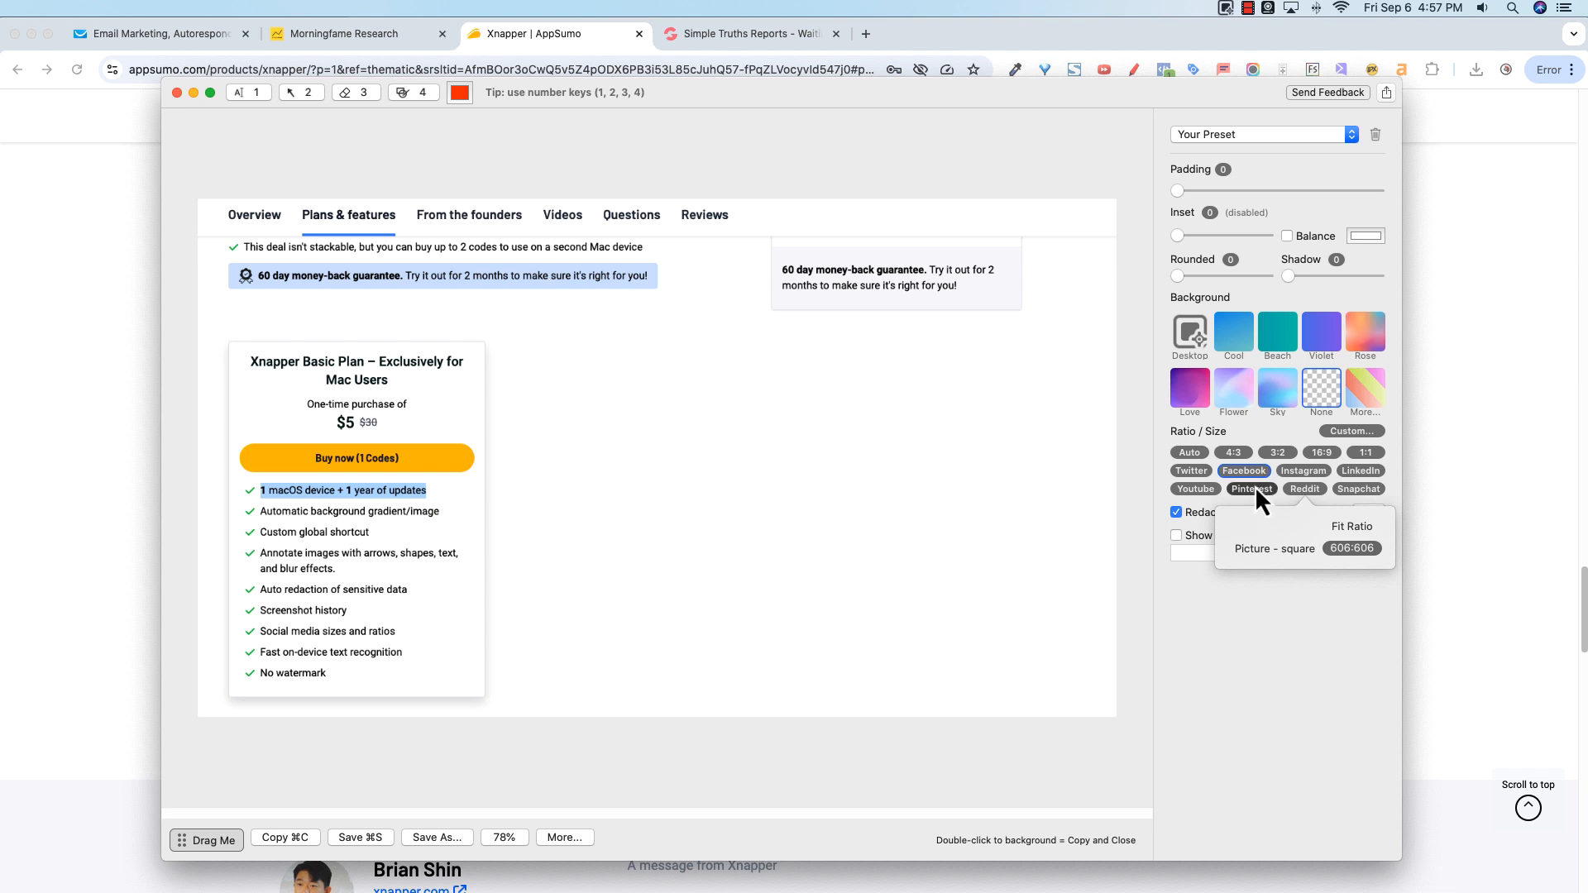
mouse_move(1254, 492)
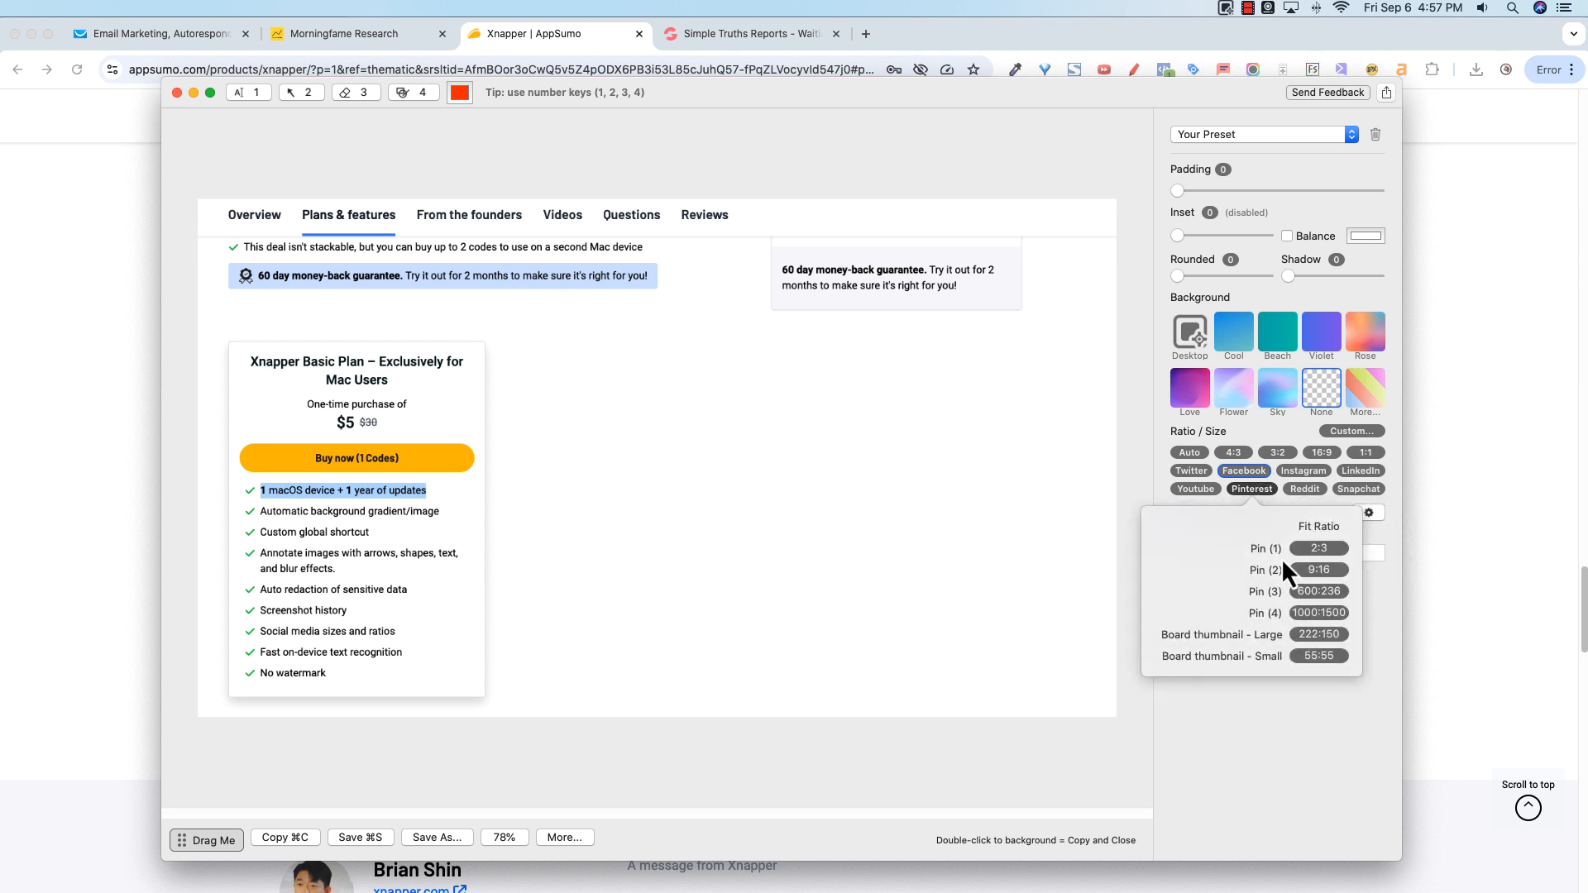
left_click(1319, 591)
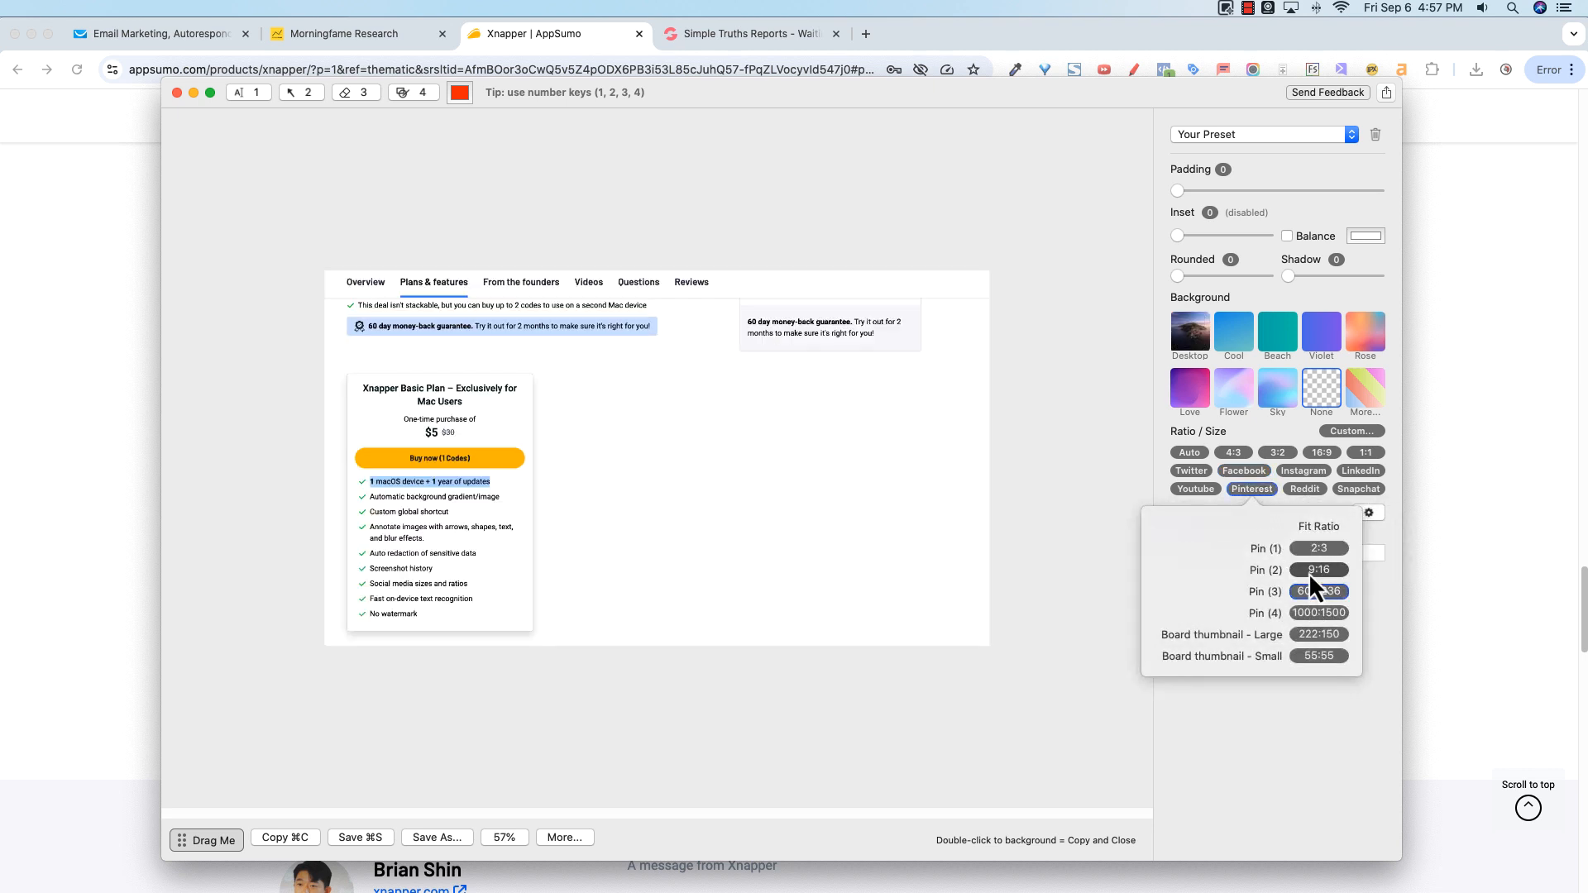
left_click(1314, 571)
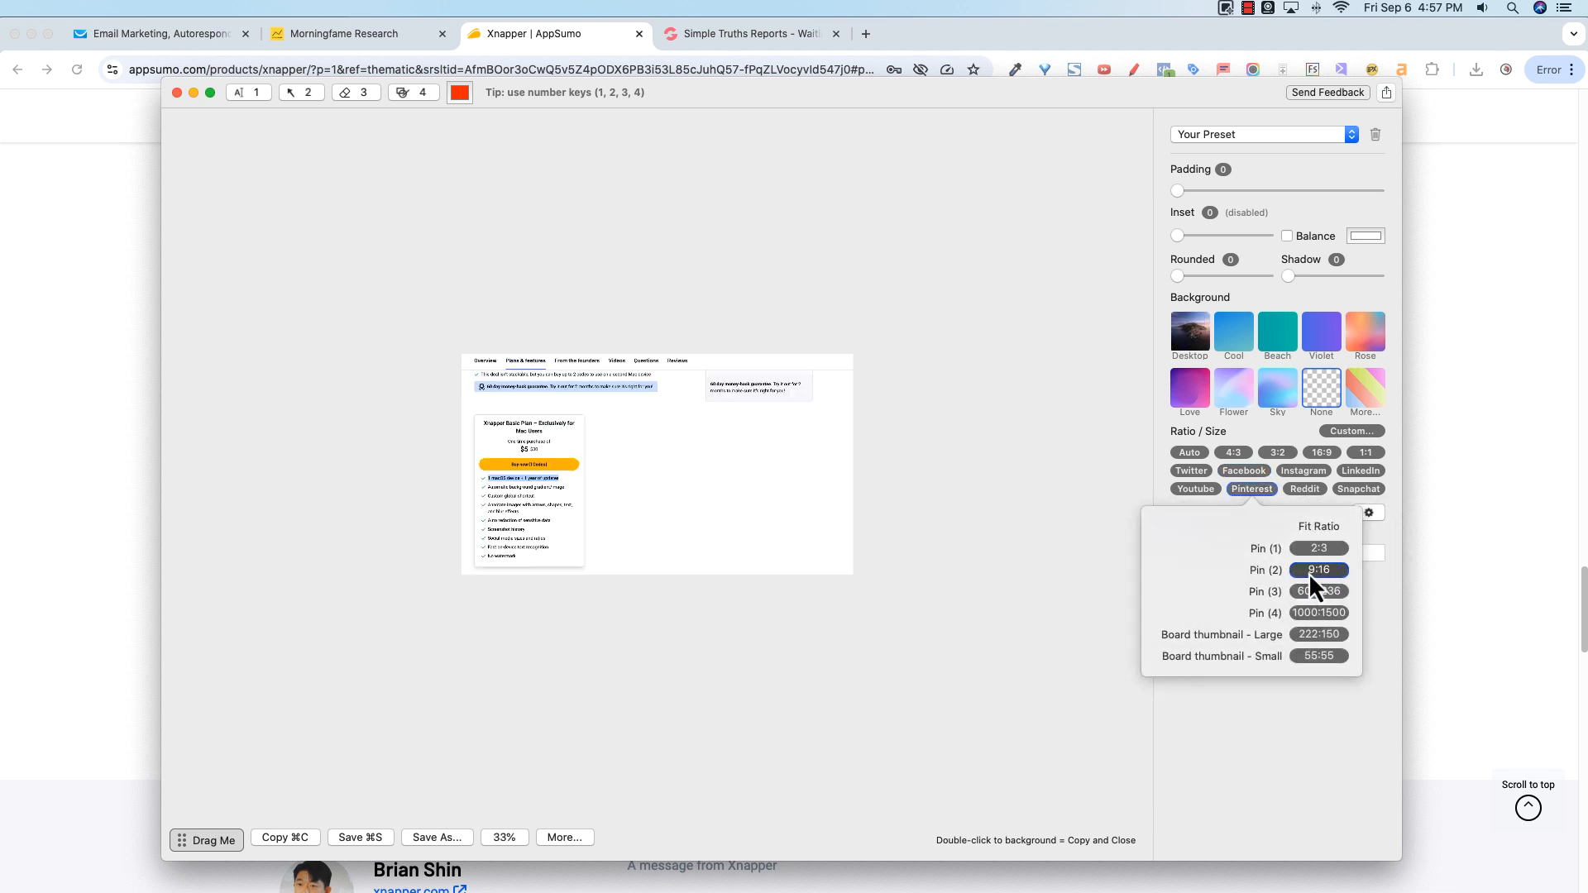
Step: Set the screenshot ratio to 1:1 after trying Auto and 4:3
left_click(1194, 453)
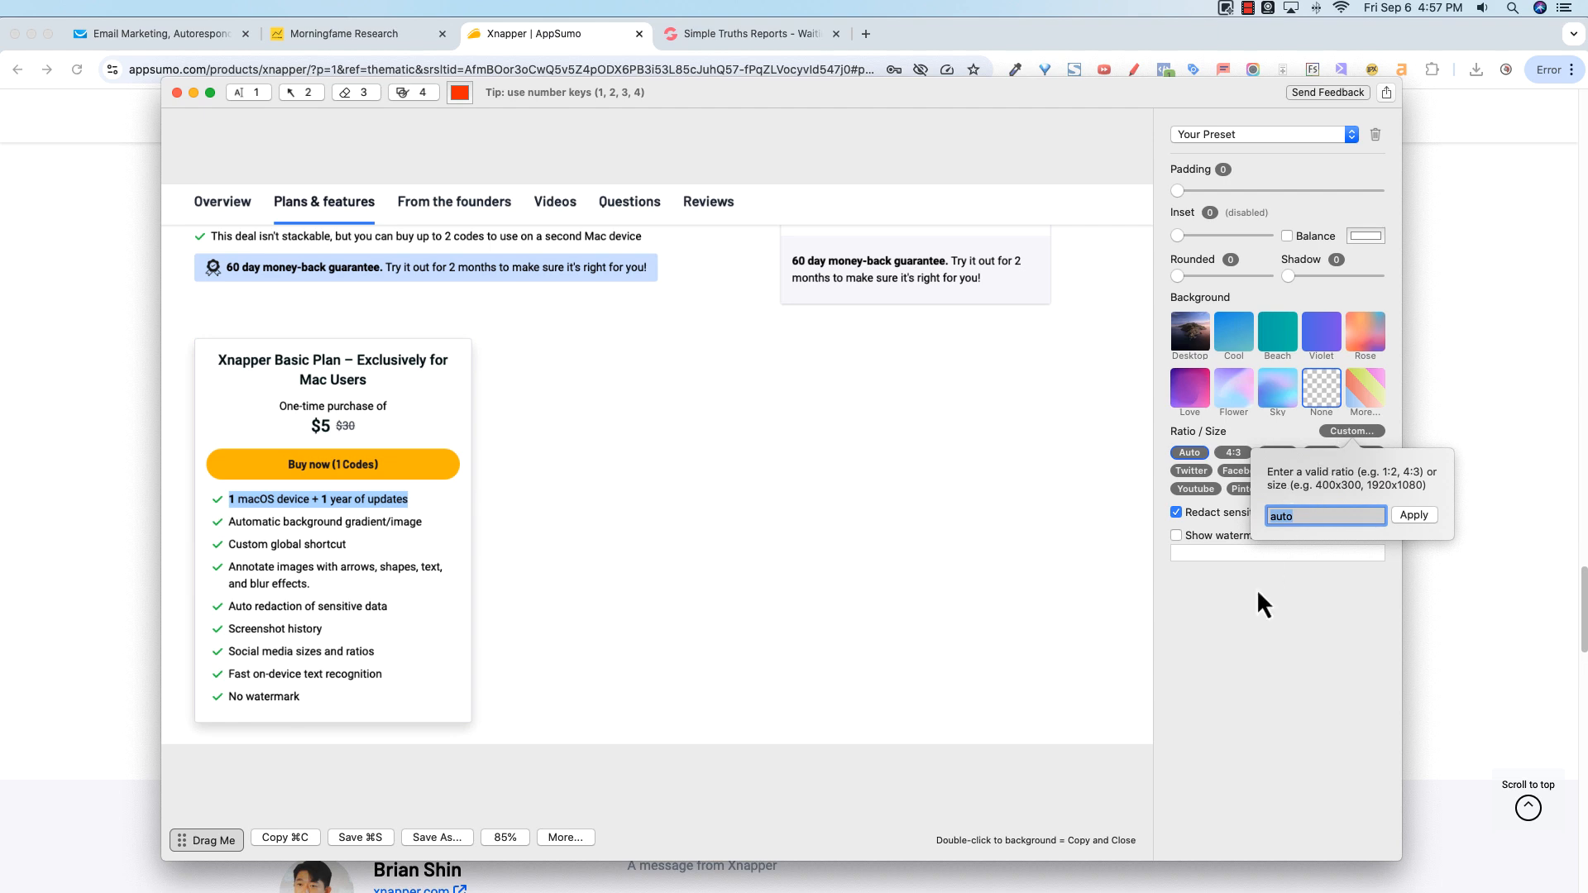
left_click(1233, 454)
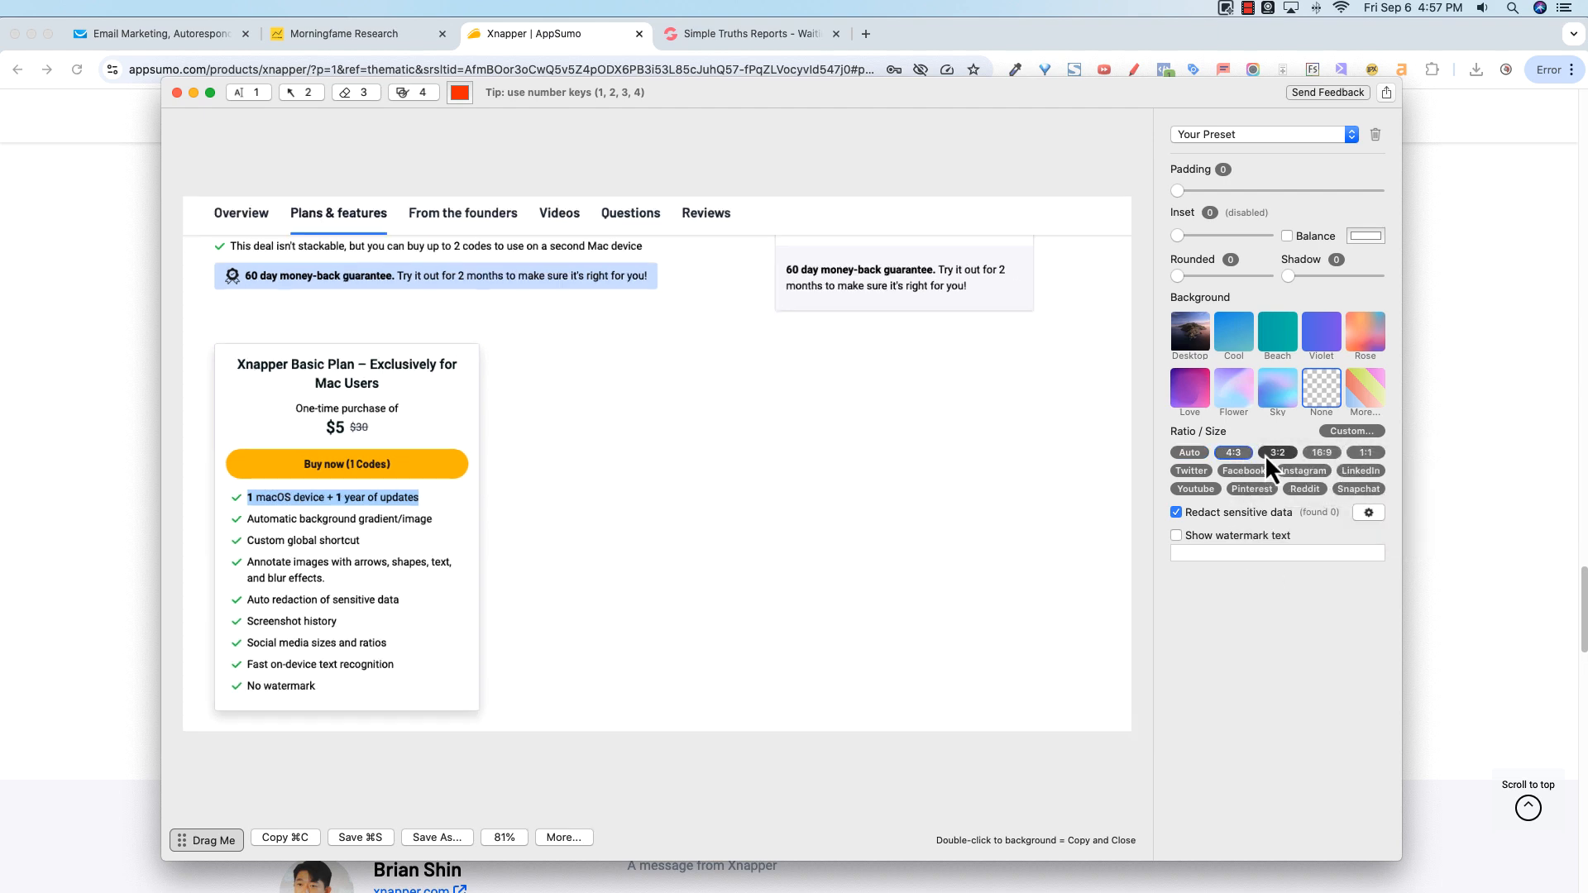
left_click(1353, 453)
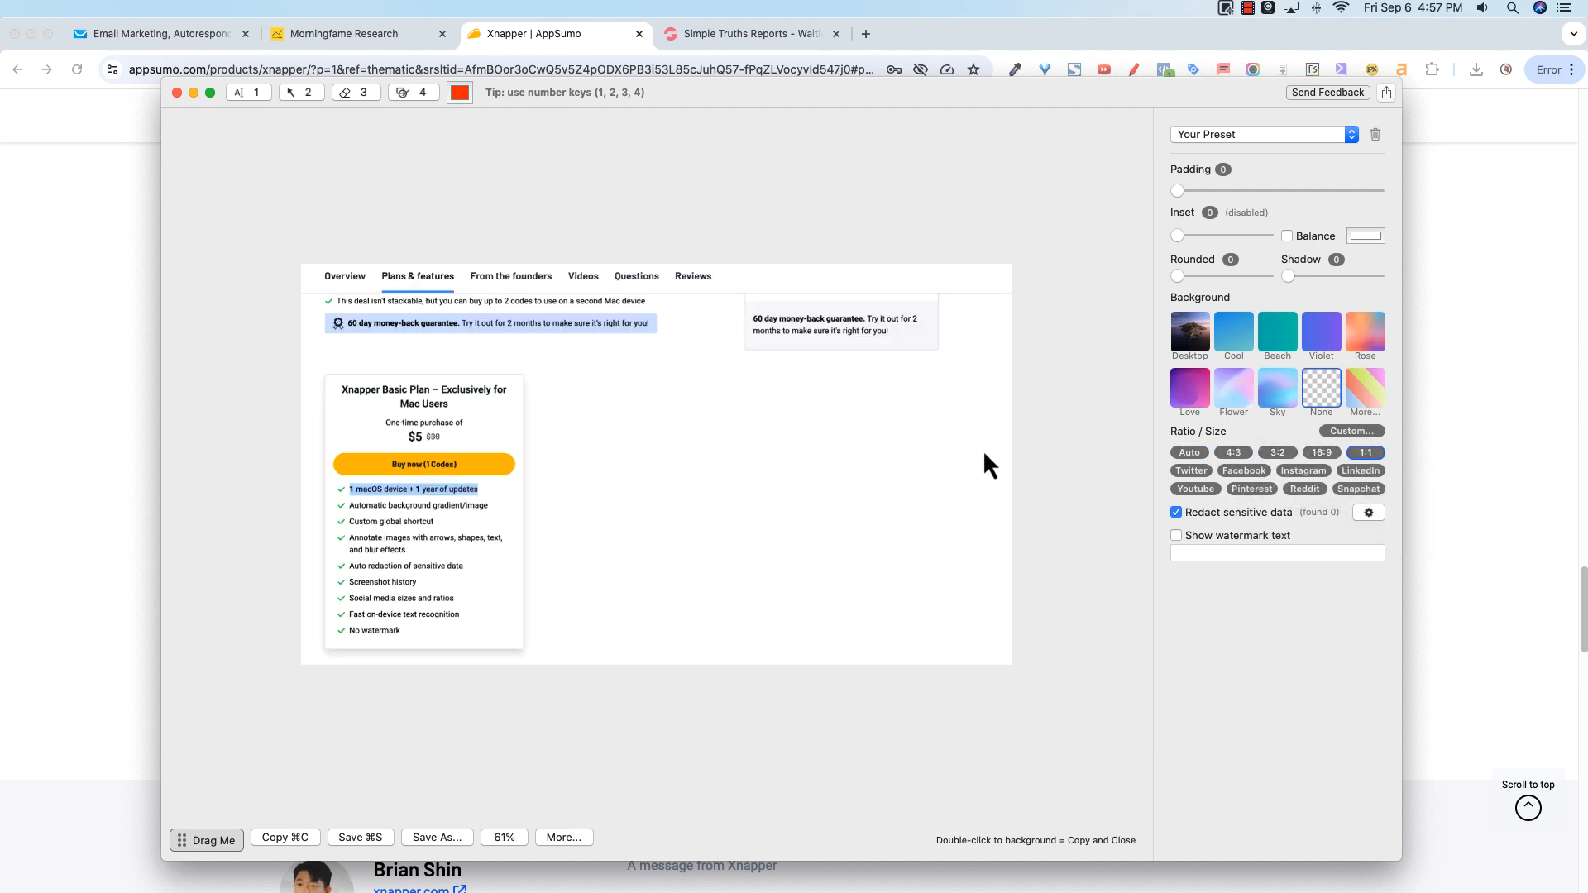
Step: Set the inset colour to black and raise the inset to 110
left_click_drag(1178, 192, 1133, 185)
left_click_drag(1174, 236, 1129, 231)
left_click(1352, 235)
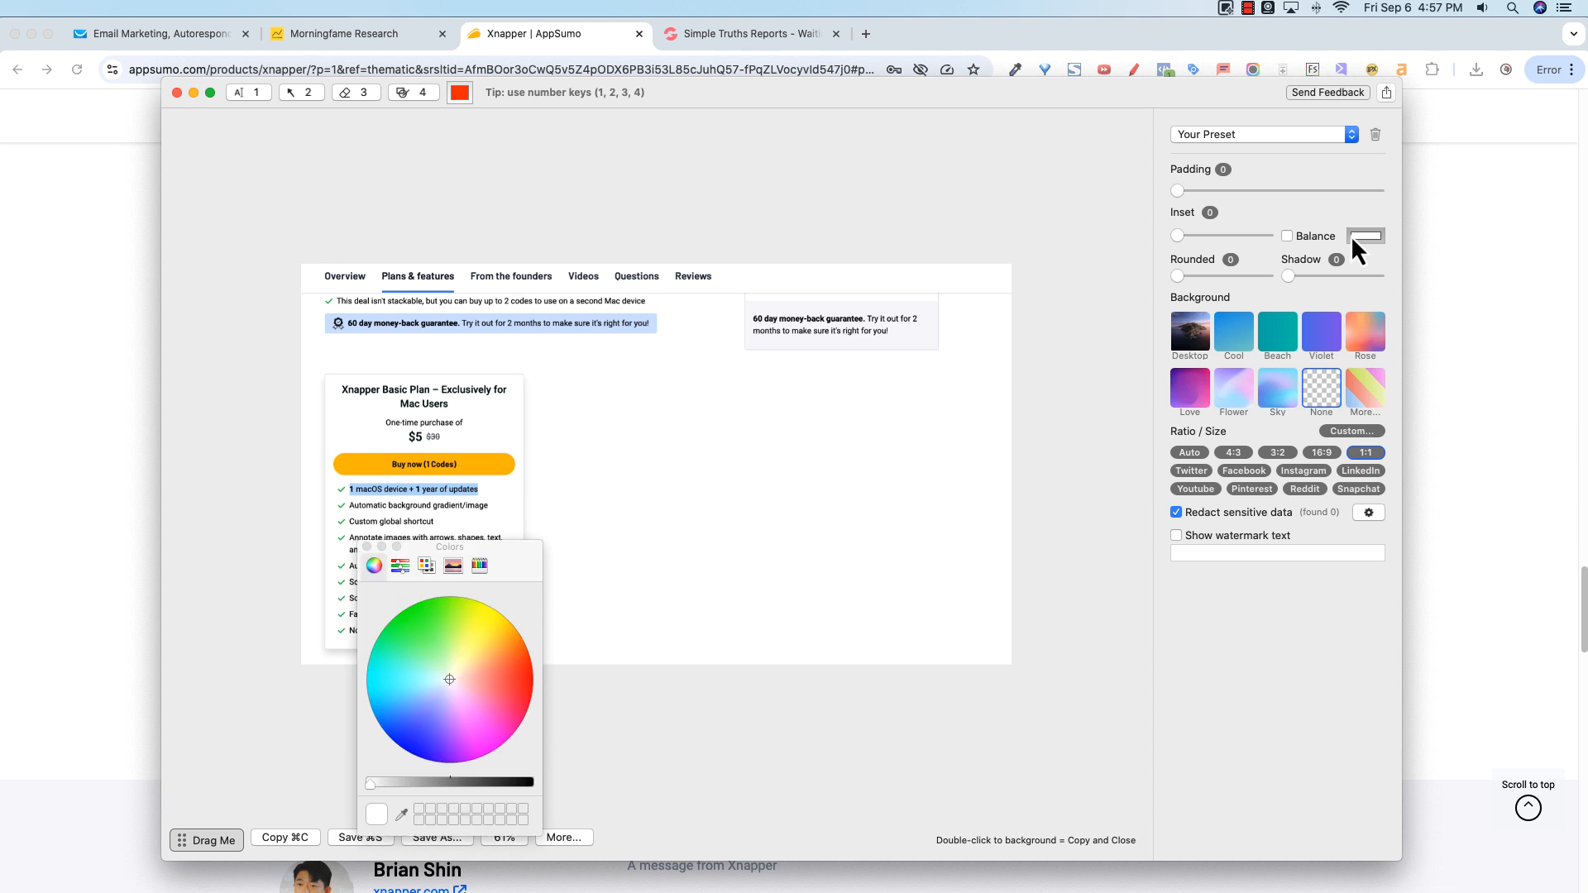
left_click_drag(522, 555, 974, 453)
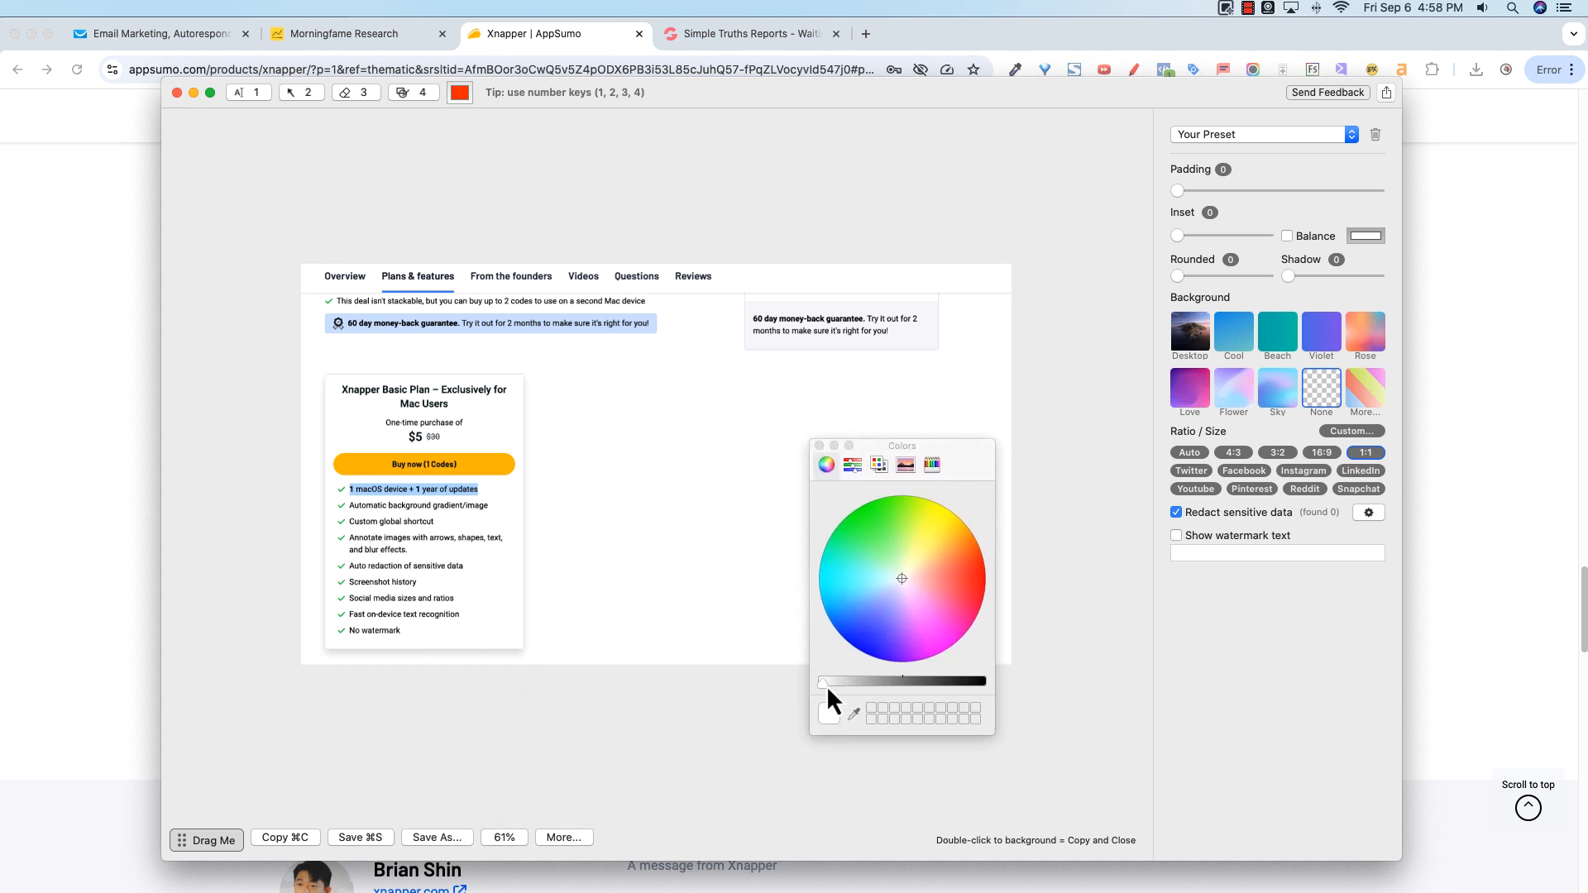
left_click_drag(826, 685, 985, 678)
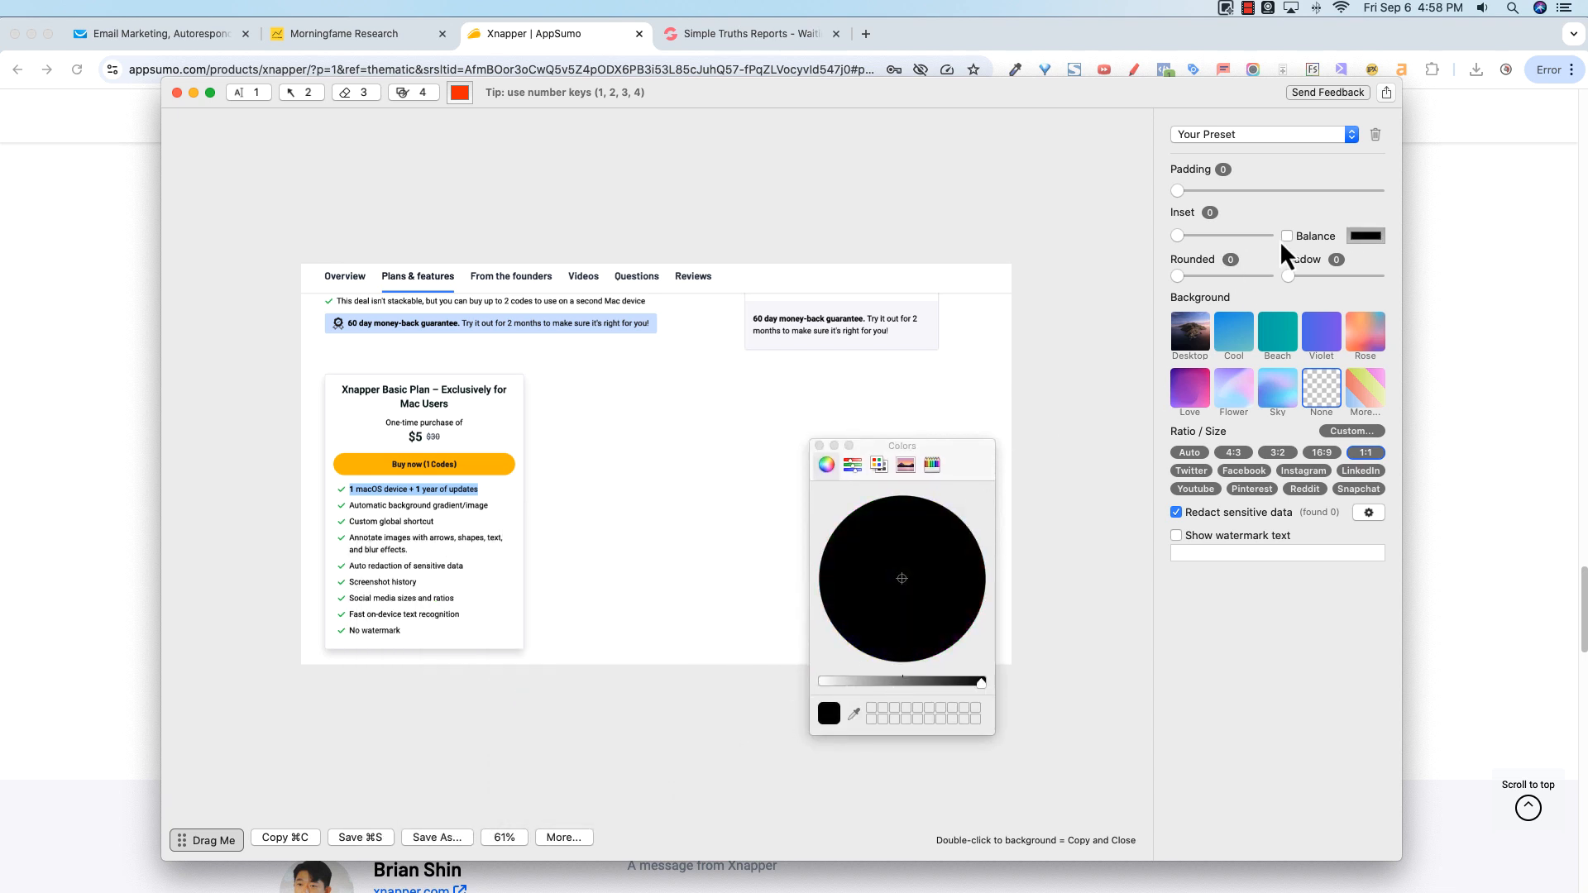
left_click_drag(1180, 238, 1230, 240)
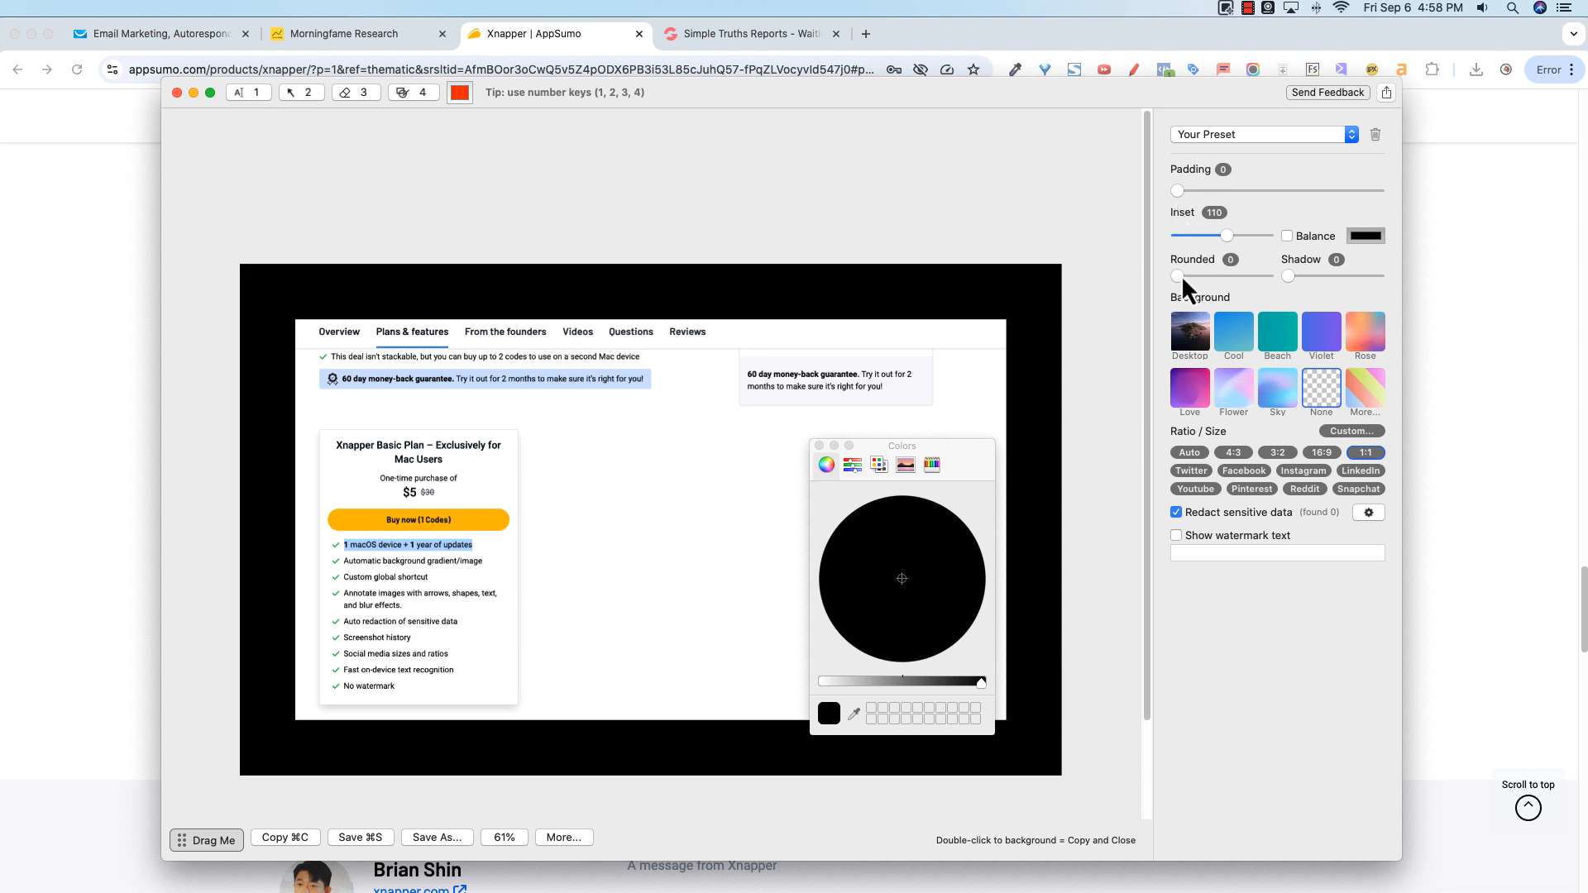
Step: Set the corner rounding to 50, close the colour picker, and turn on inset Balance
left_click_drag(1205, 275, 1284, 274)
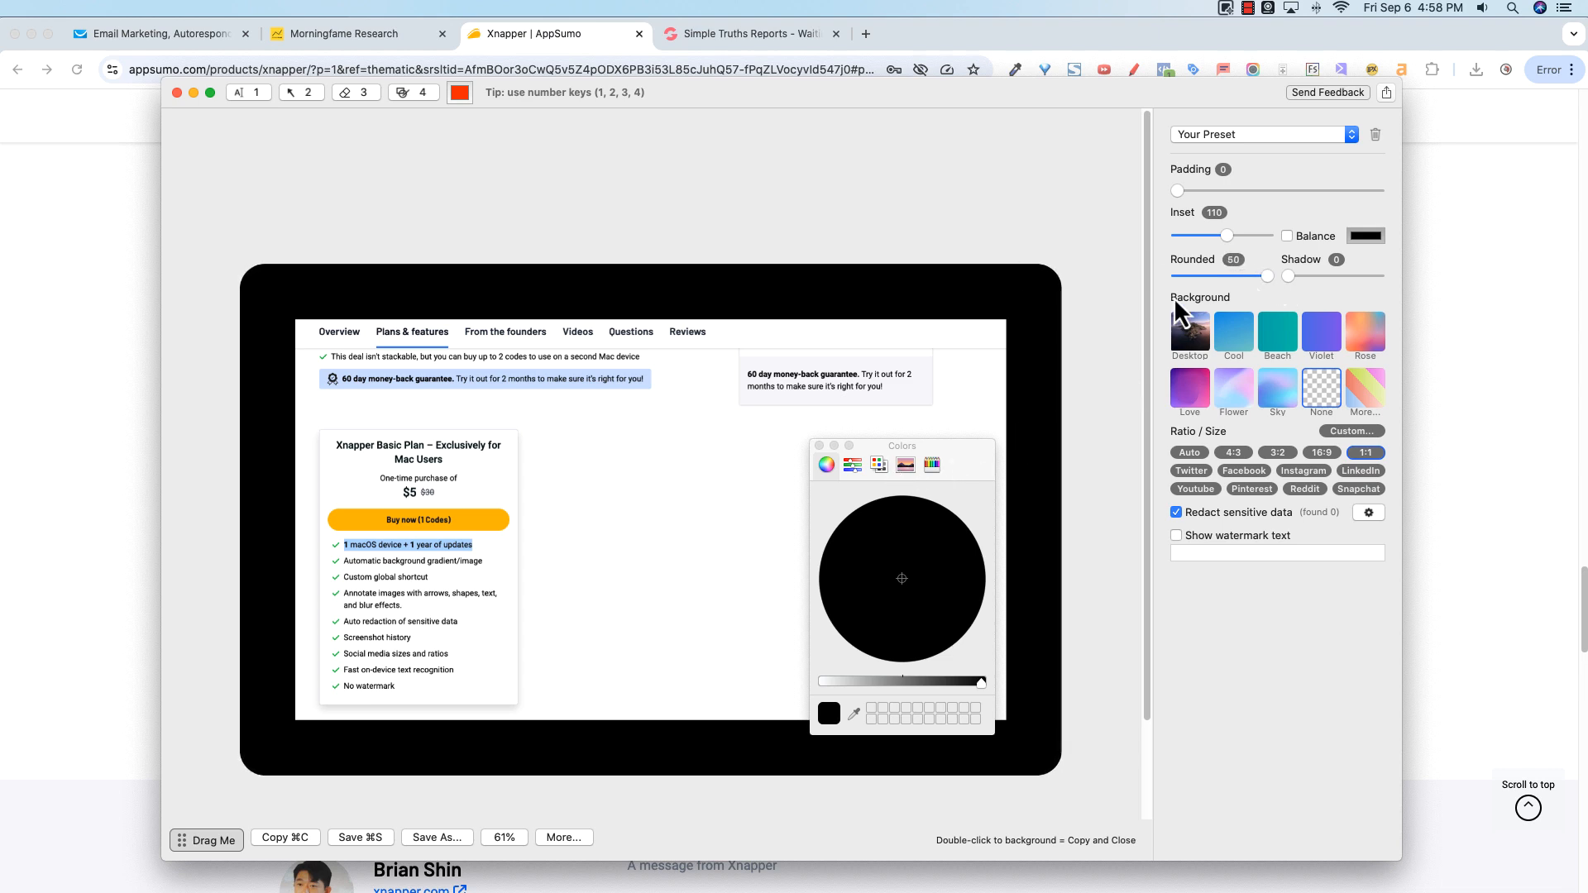
left_click(819, 446)
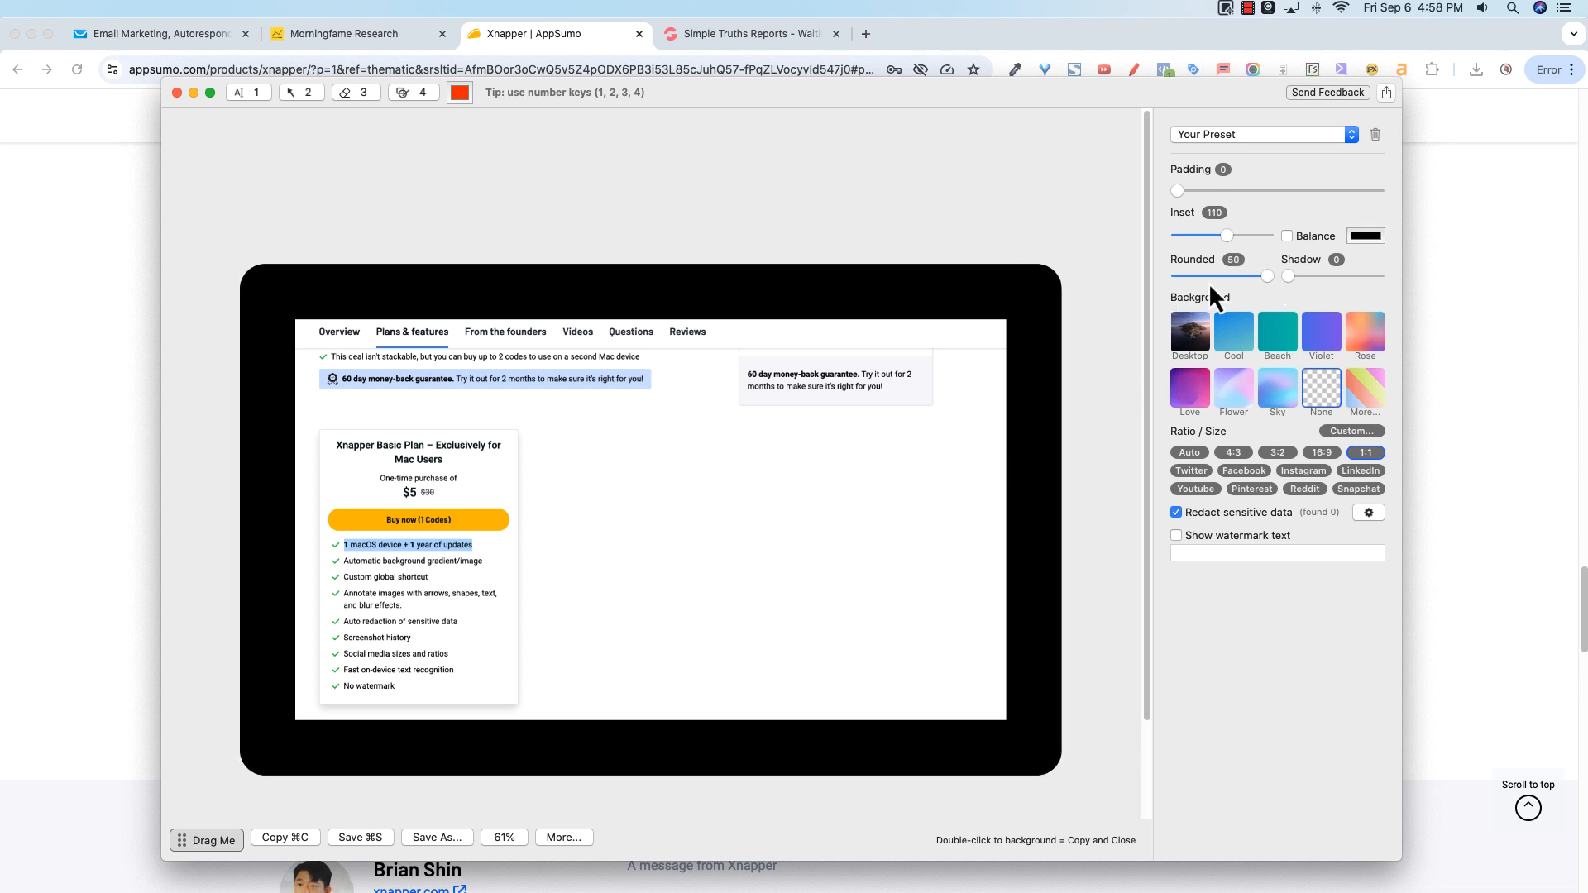
left_click(1287, 236)
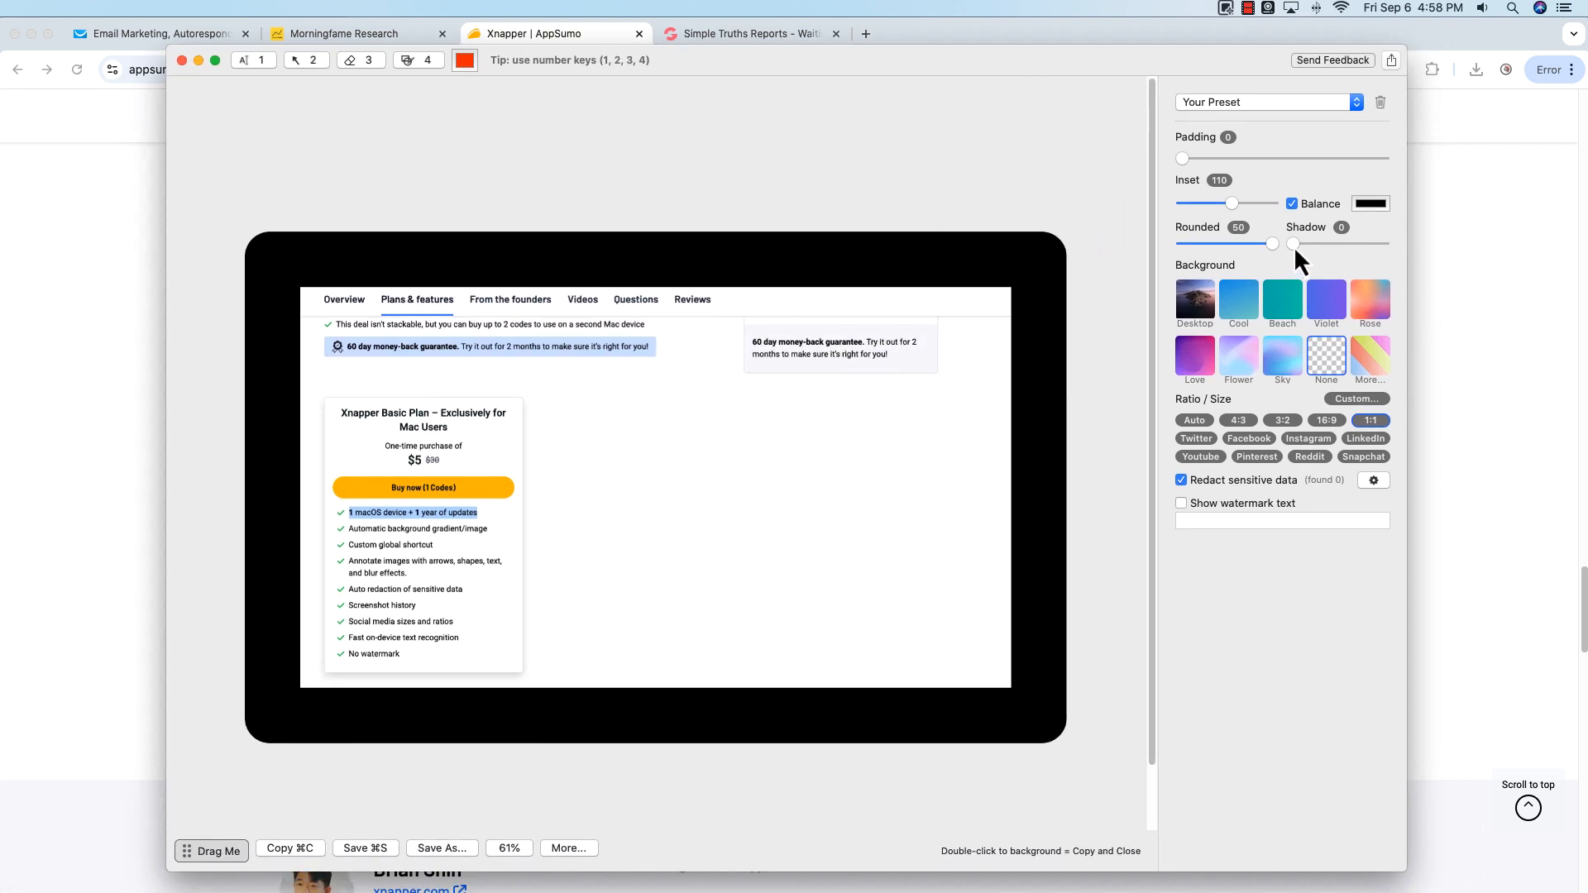
Step: Set the shadow to 72 and the padding to 91
left_click_drag(1294, 246, 1359, 245)
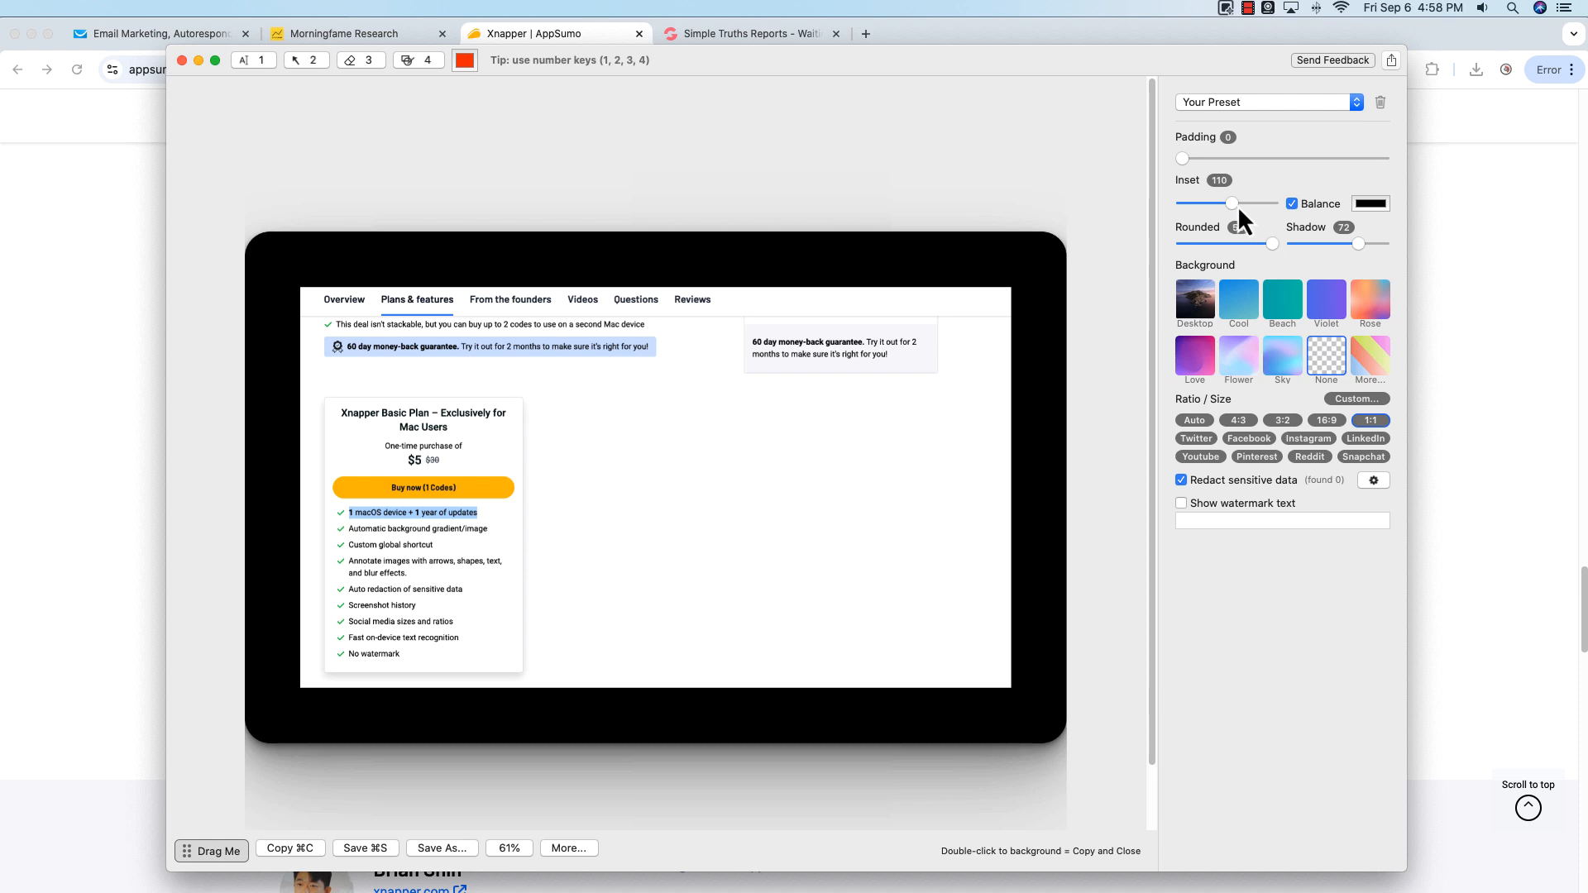
left_click_drag(1231, 205, 1246, 168)
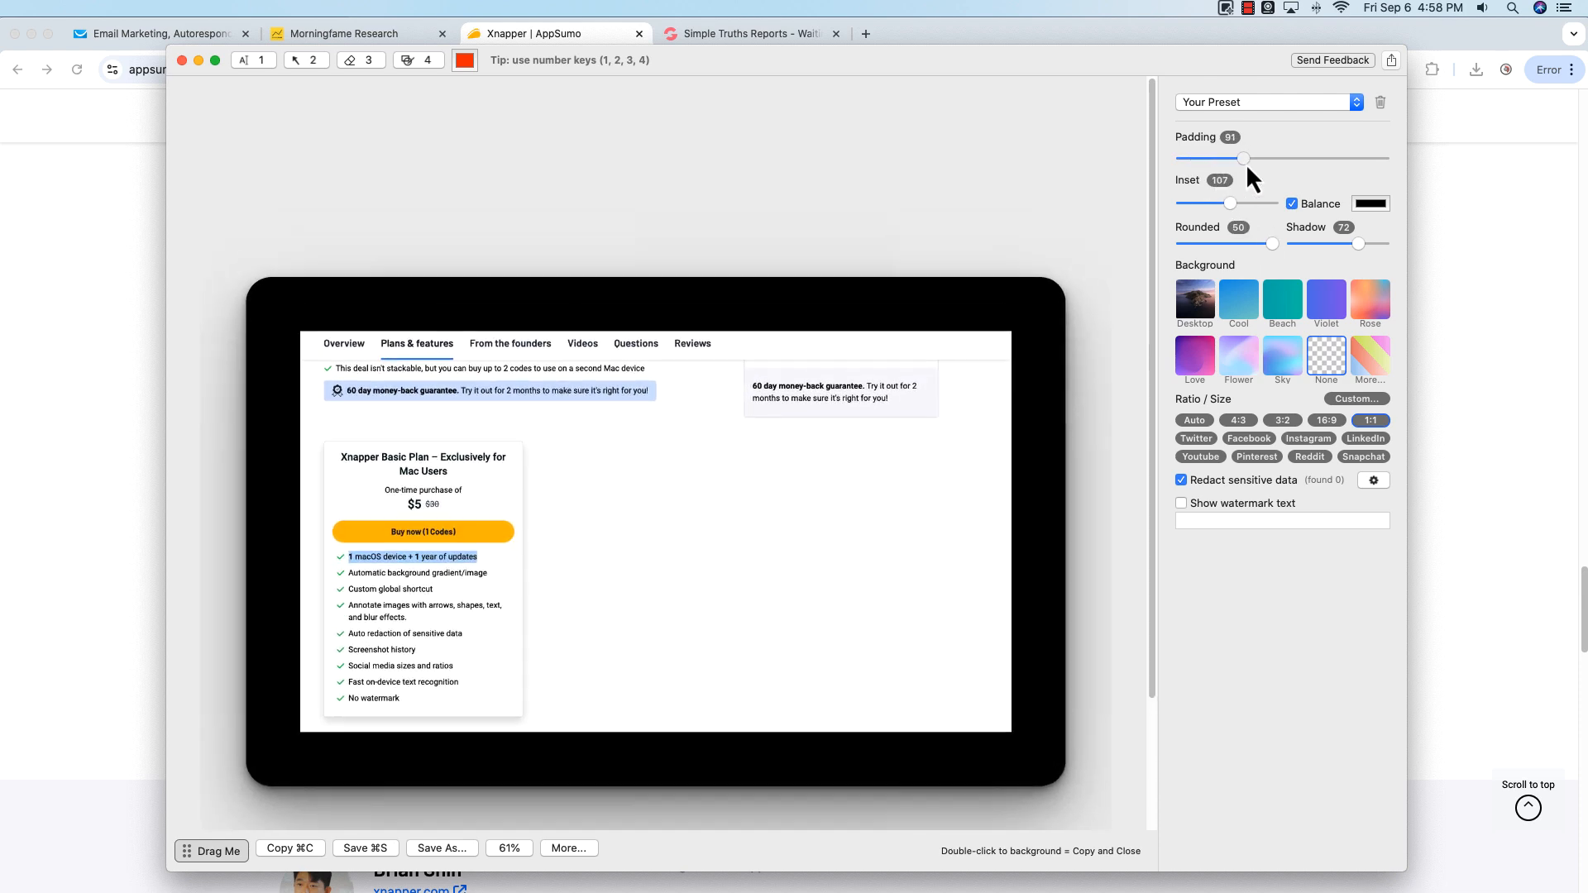
Step: Enable the beta annotation tools by acknowledging the beta notice
left_click_drag(1155, 470, 1142, 601)
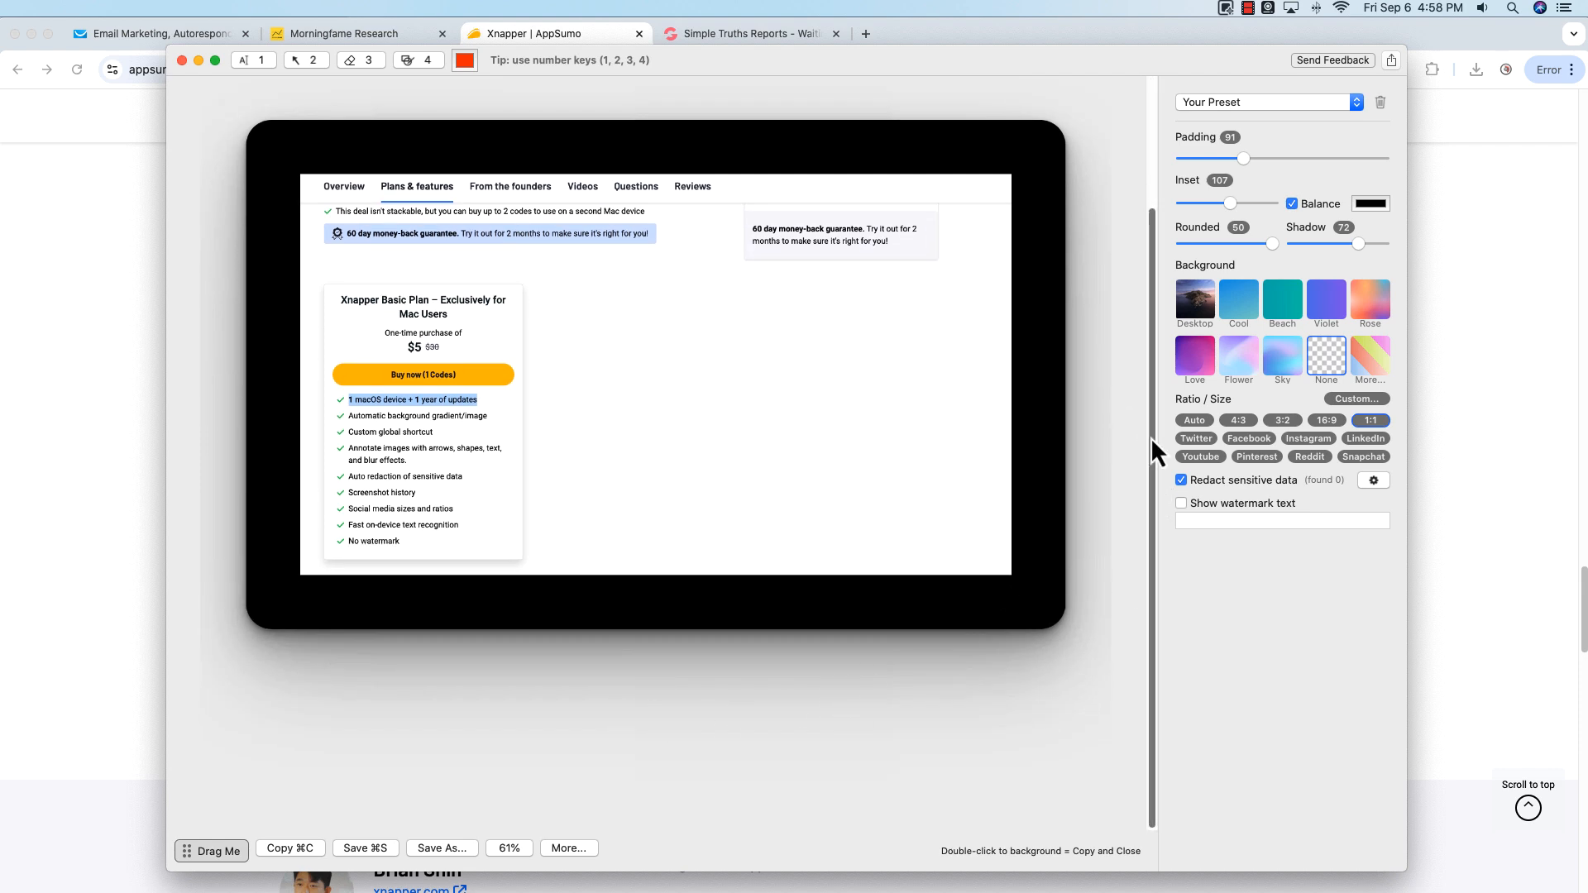
left_click_drag(1150, 436, 1153, 339)
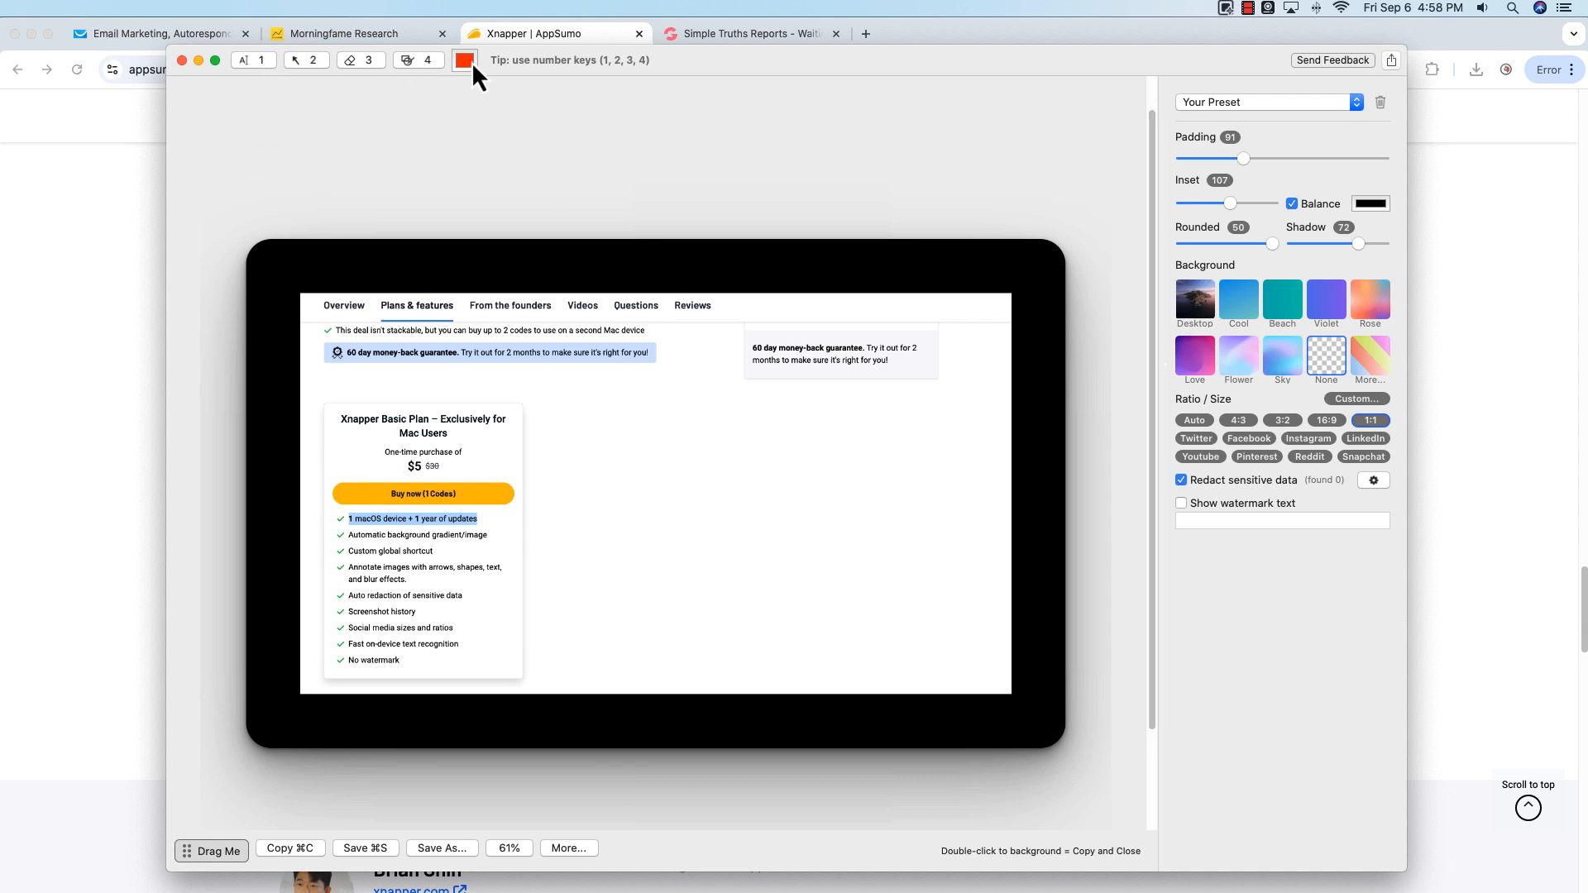
left_click(255, 64)
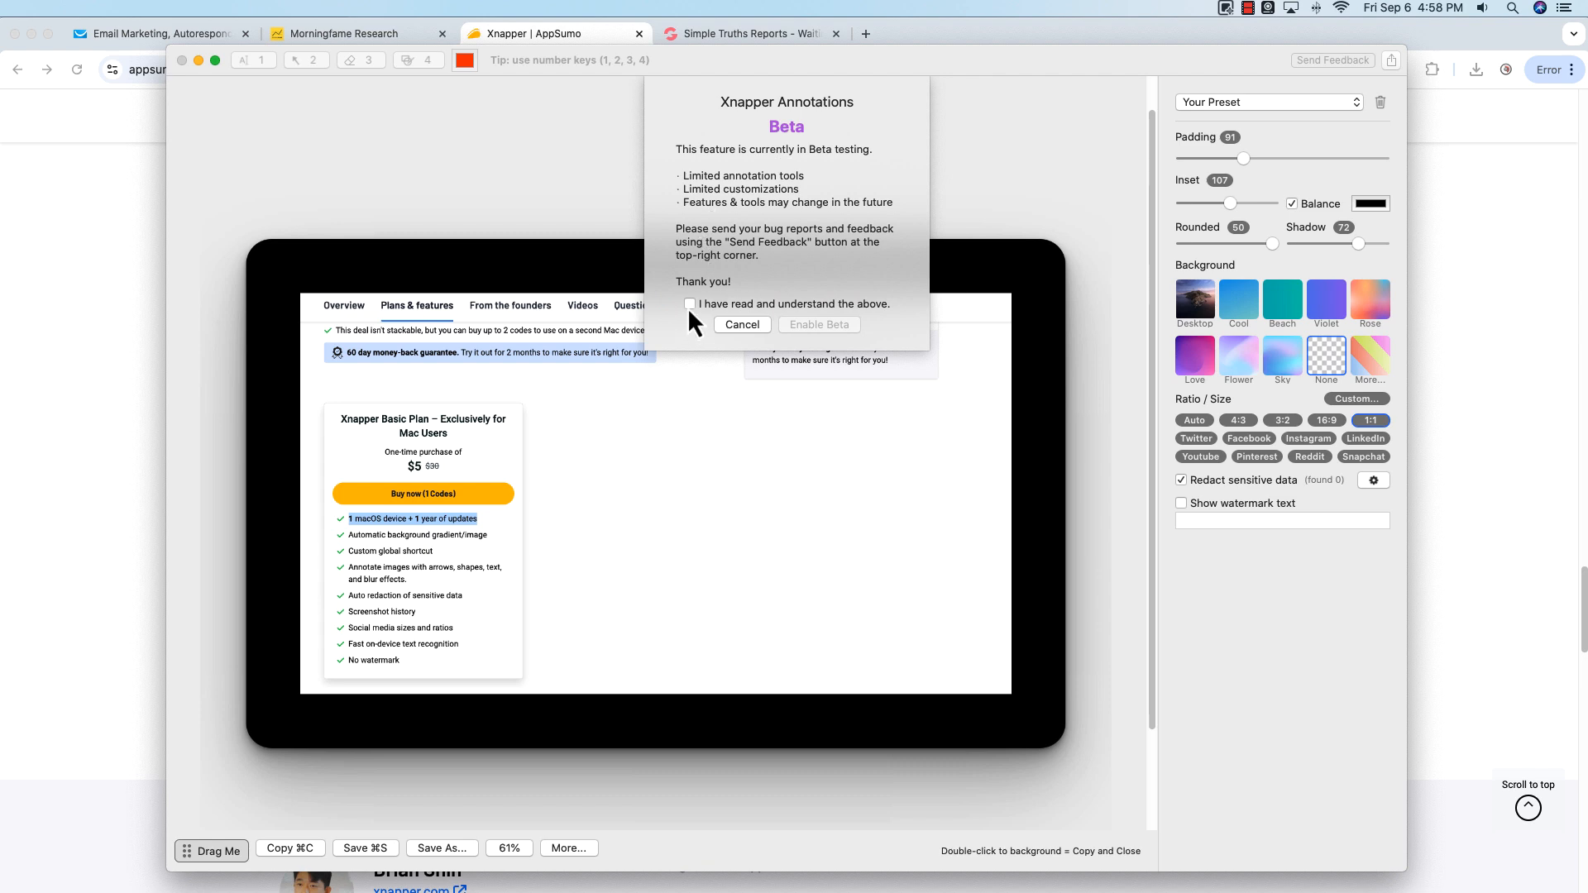
left_click(690, 304)
left_click(801, 325)
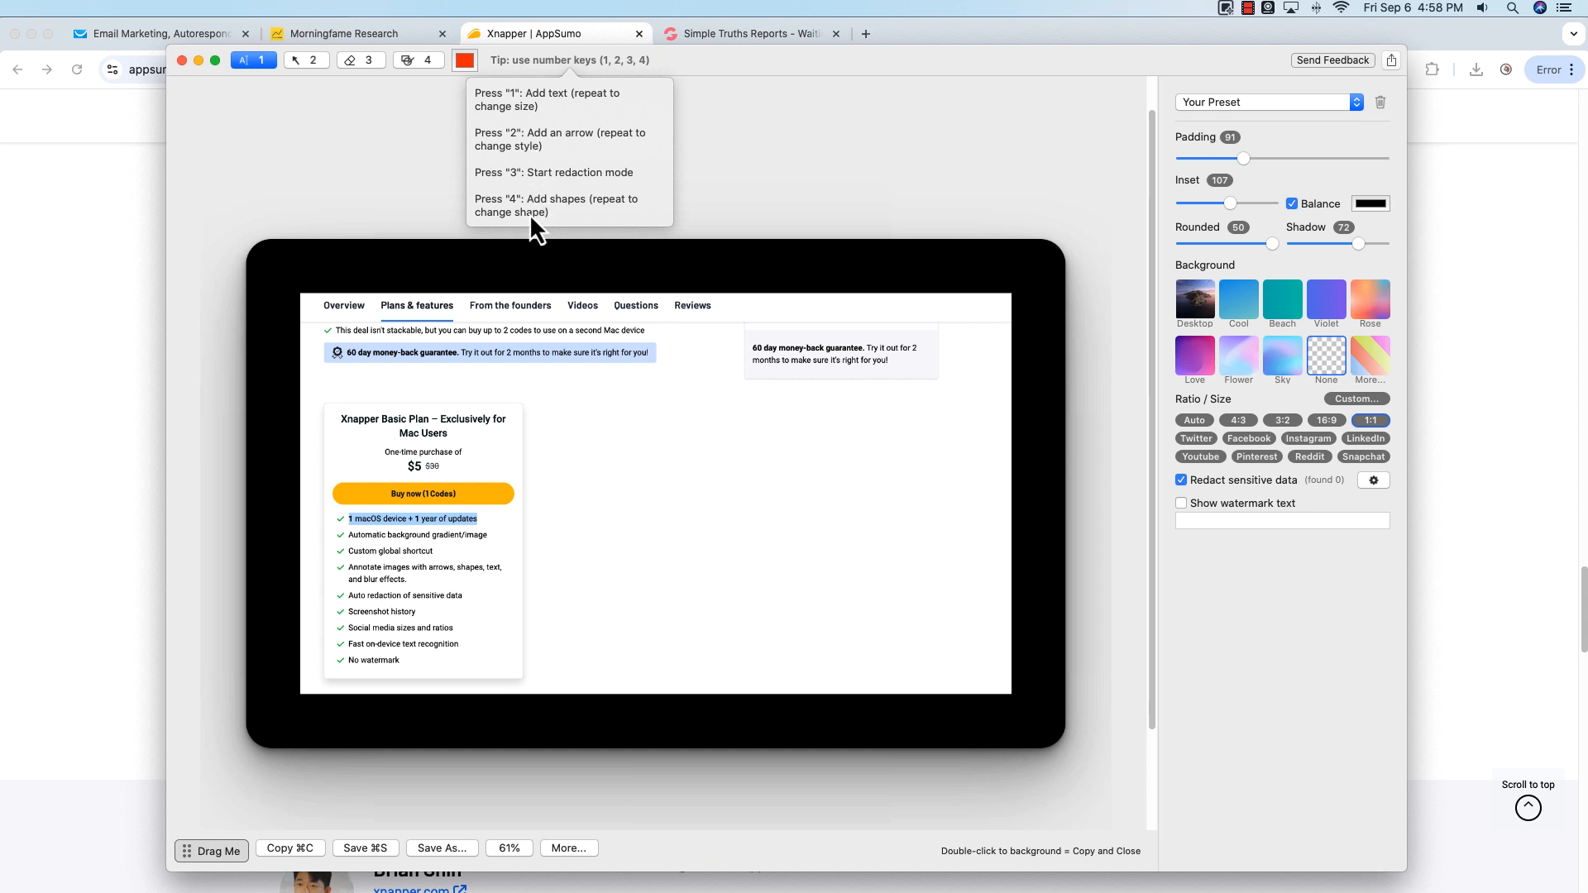
Step: Add a "Text goes here" text annotation to the right of the plan card
left_click(245, 65)
left_click(674, 469)
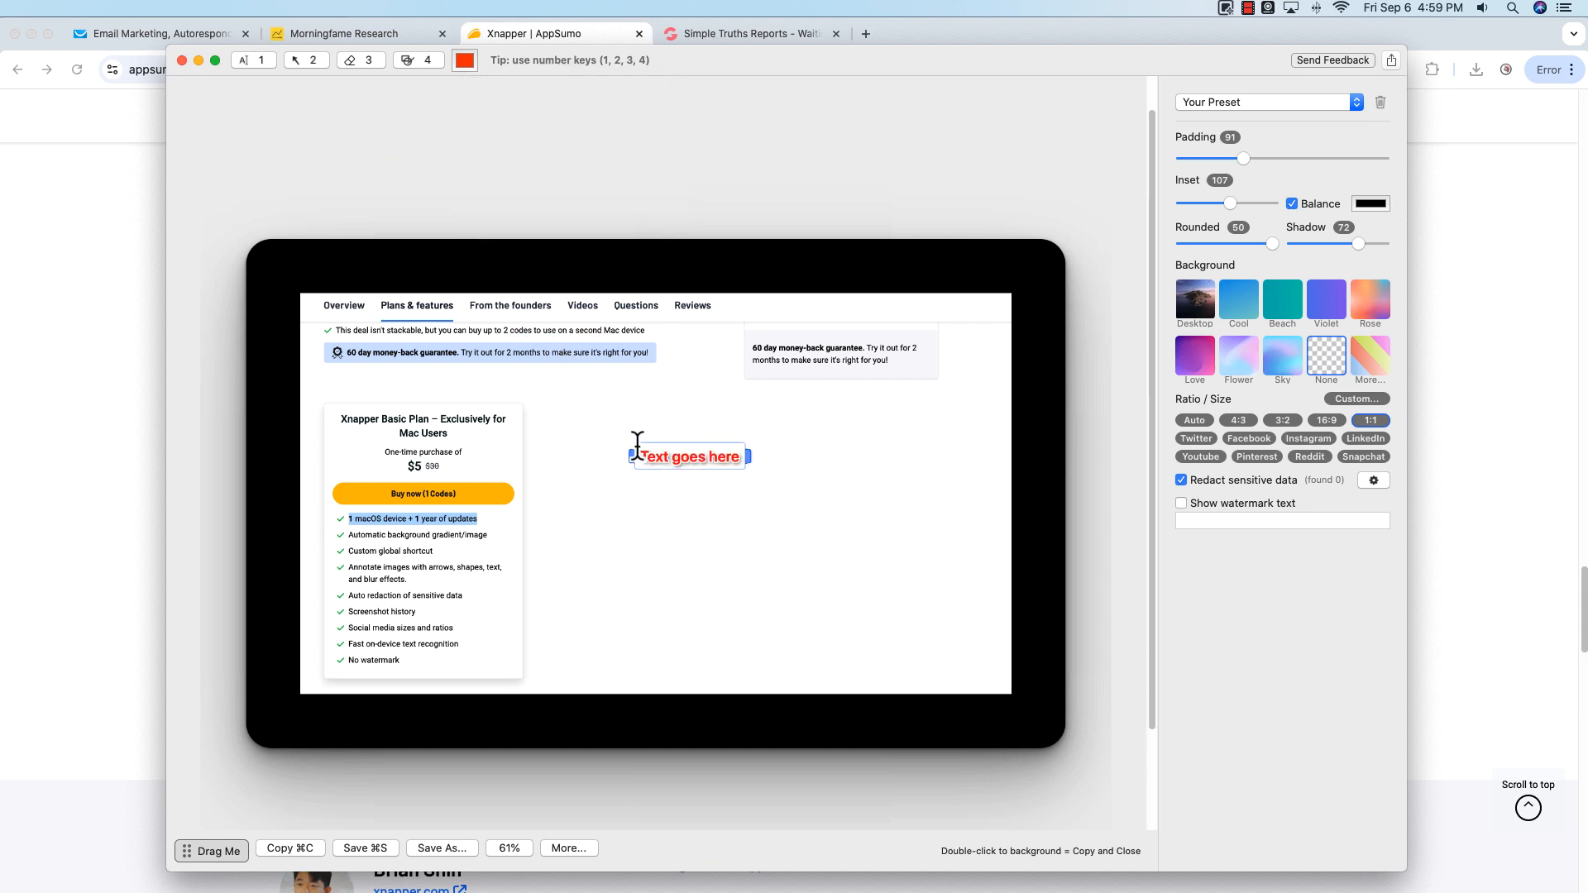
left_click(680, 506)
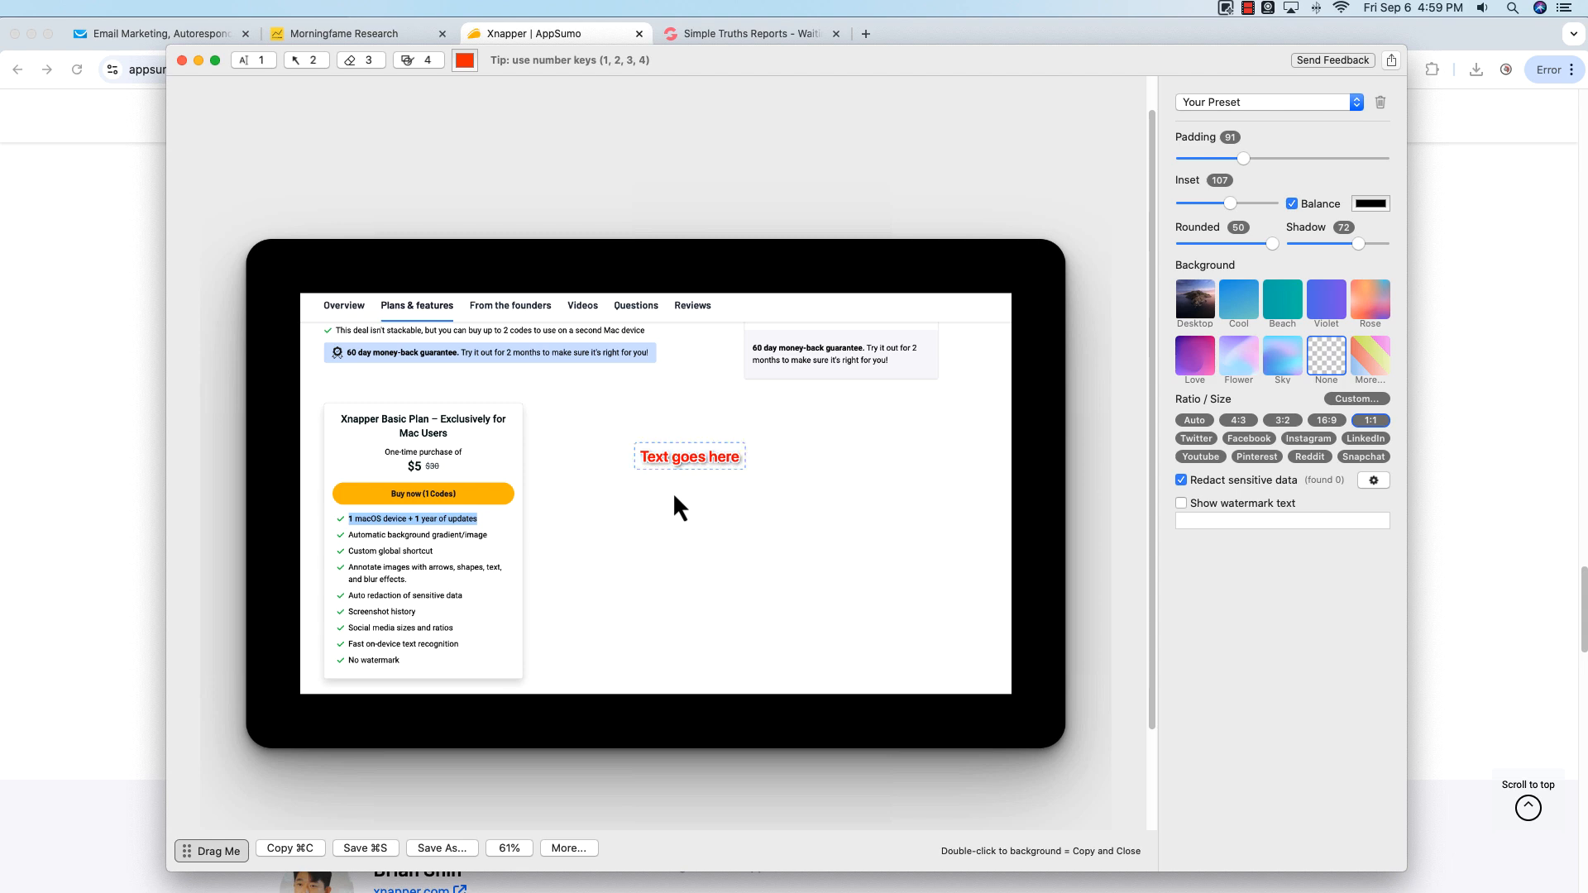
Step: Draw an arrow pointing up-left at the text annotation and adjust its length
left_click(311, 59)
left_click_drag(763, 558, 831, 626)
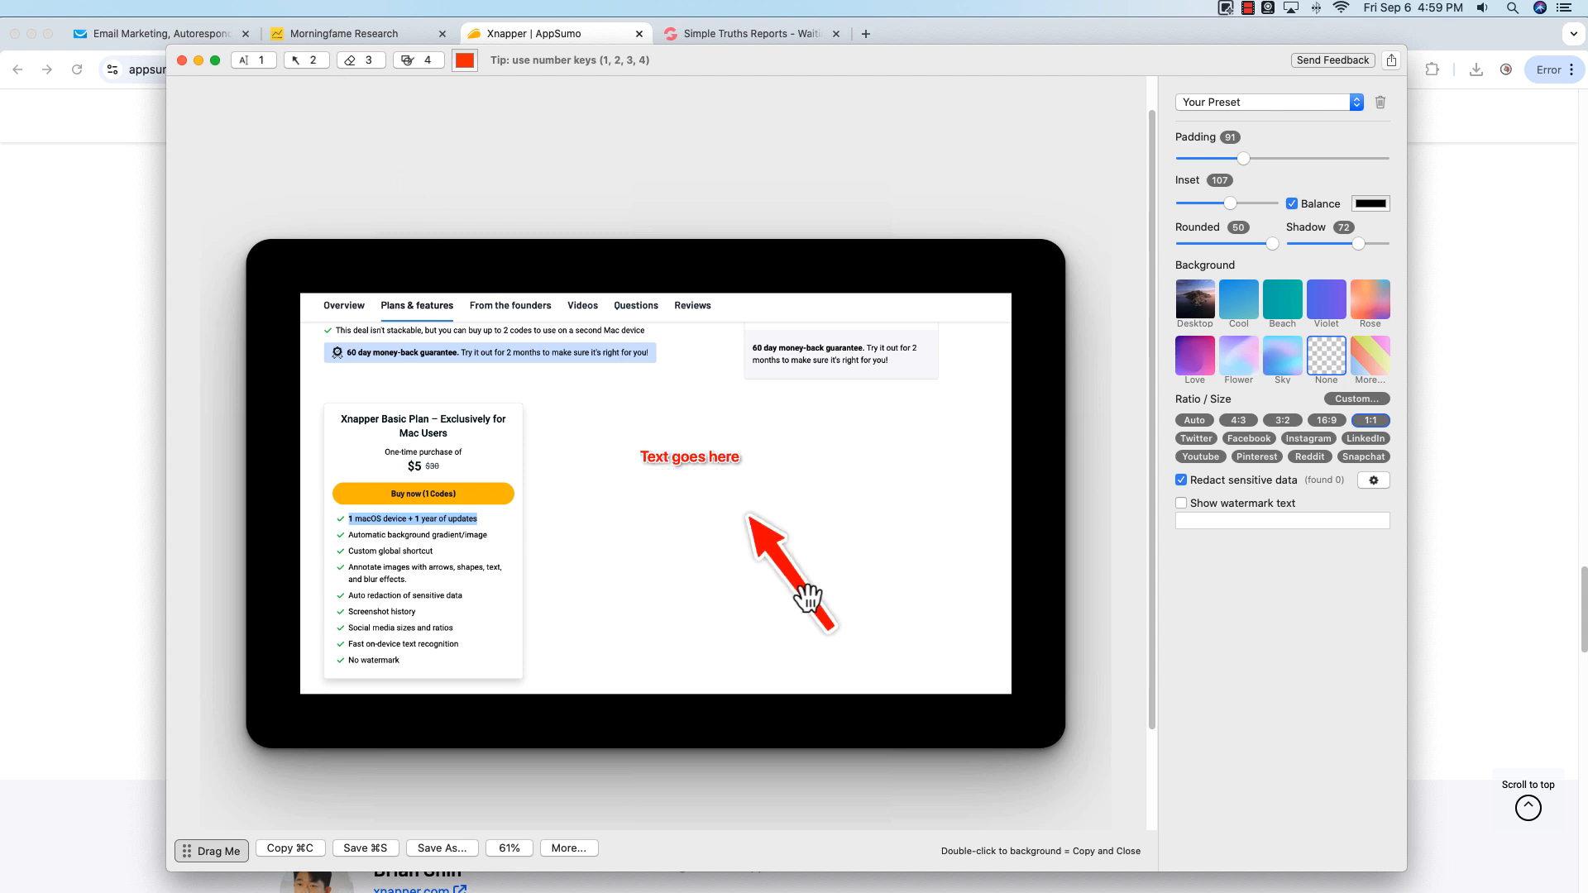
left_click_drag(787, 567, 770, 527)
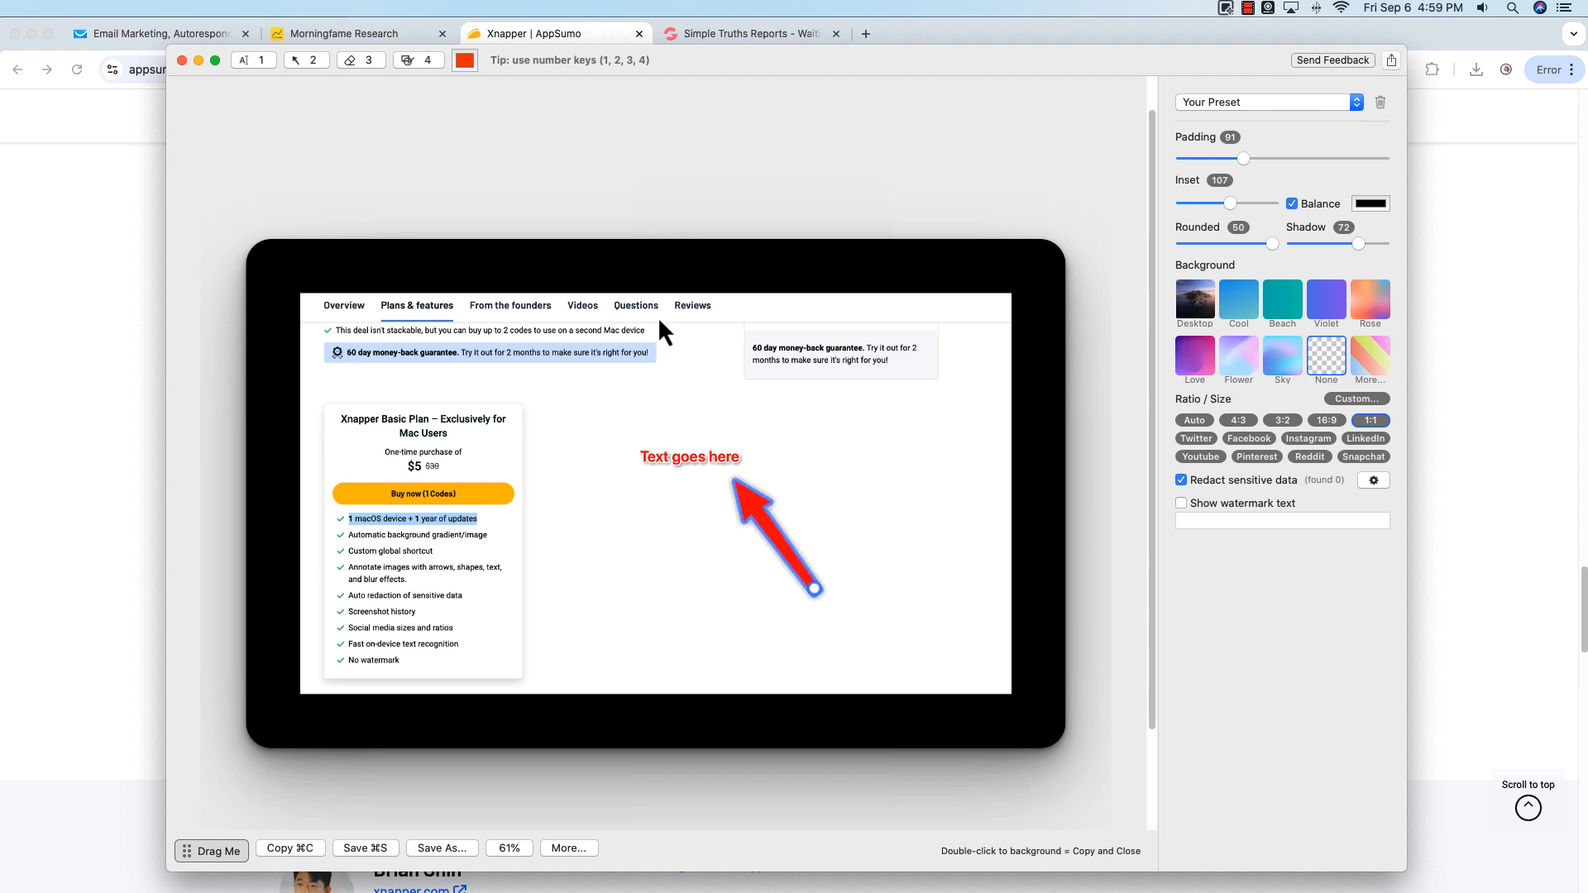
Step: Draw a redaction box over the plan card's title and price, then remove it
left_click(374, 58)
left_click(374, 57)
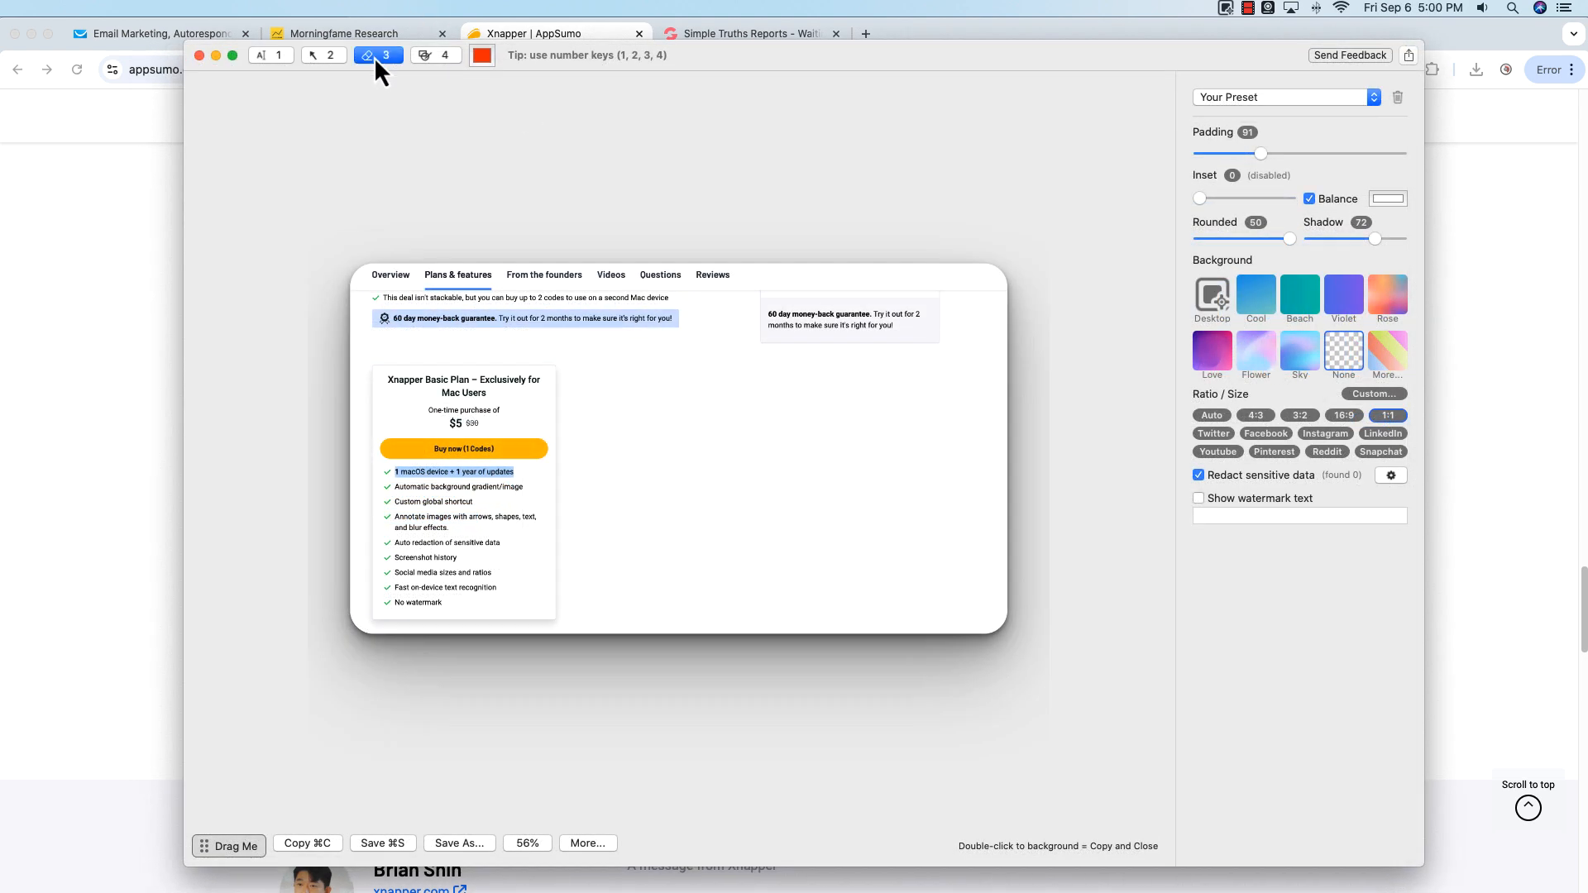
left_click_drag(382, 372, 550, 434)
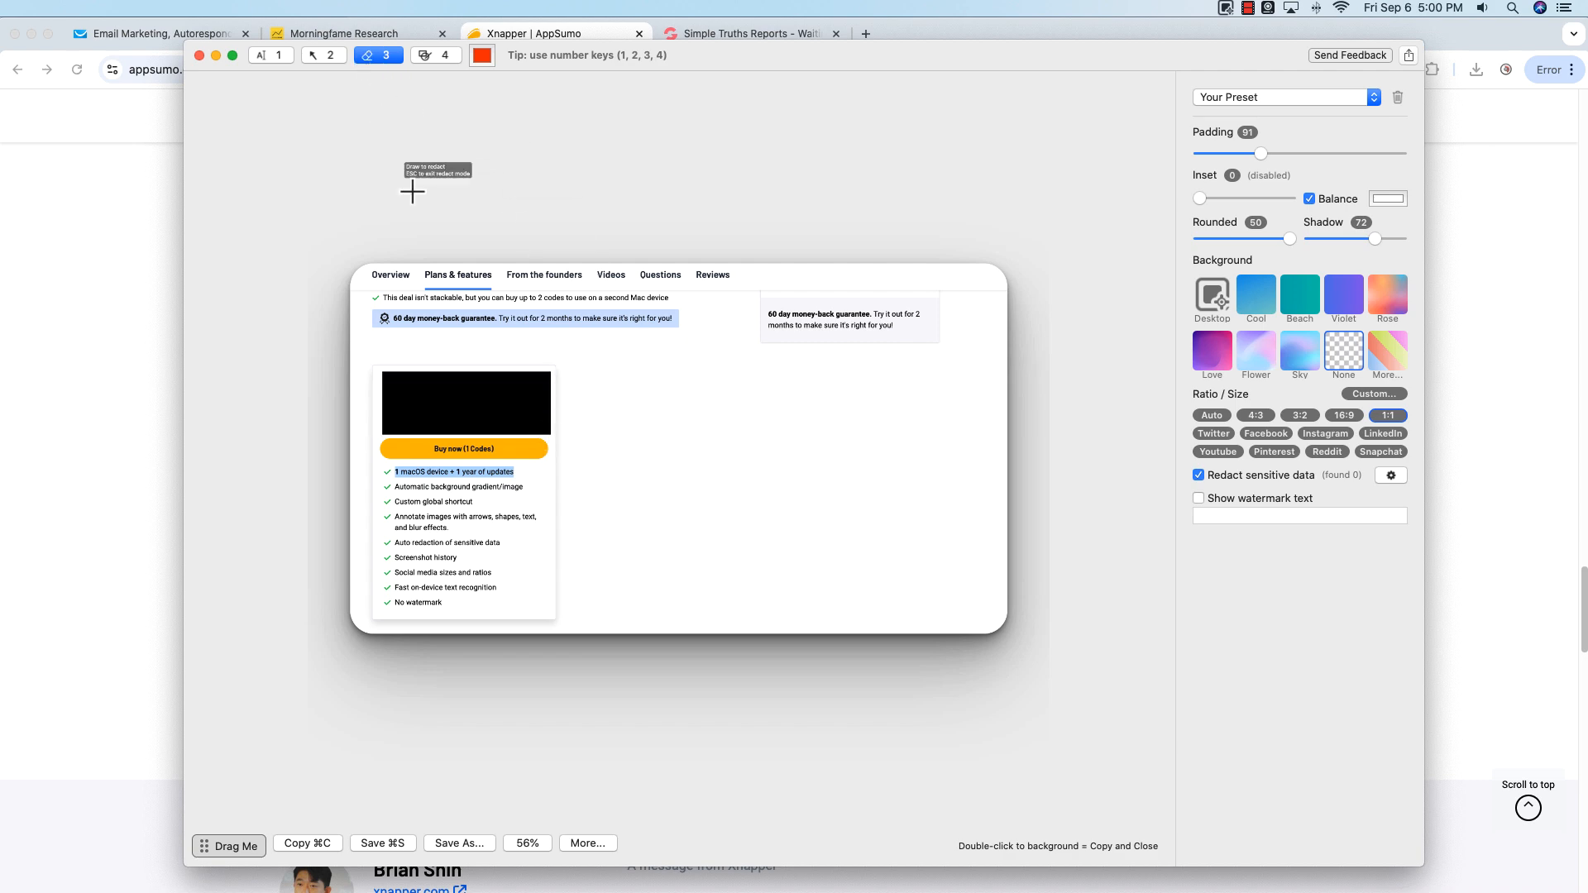
left_click(486, 406)
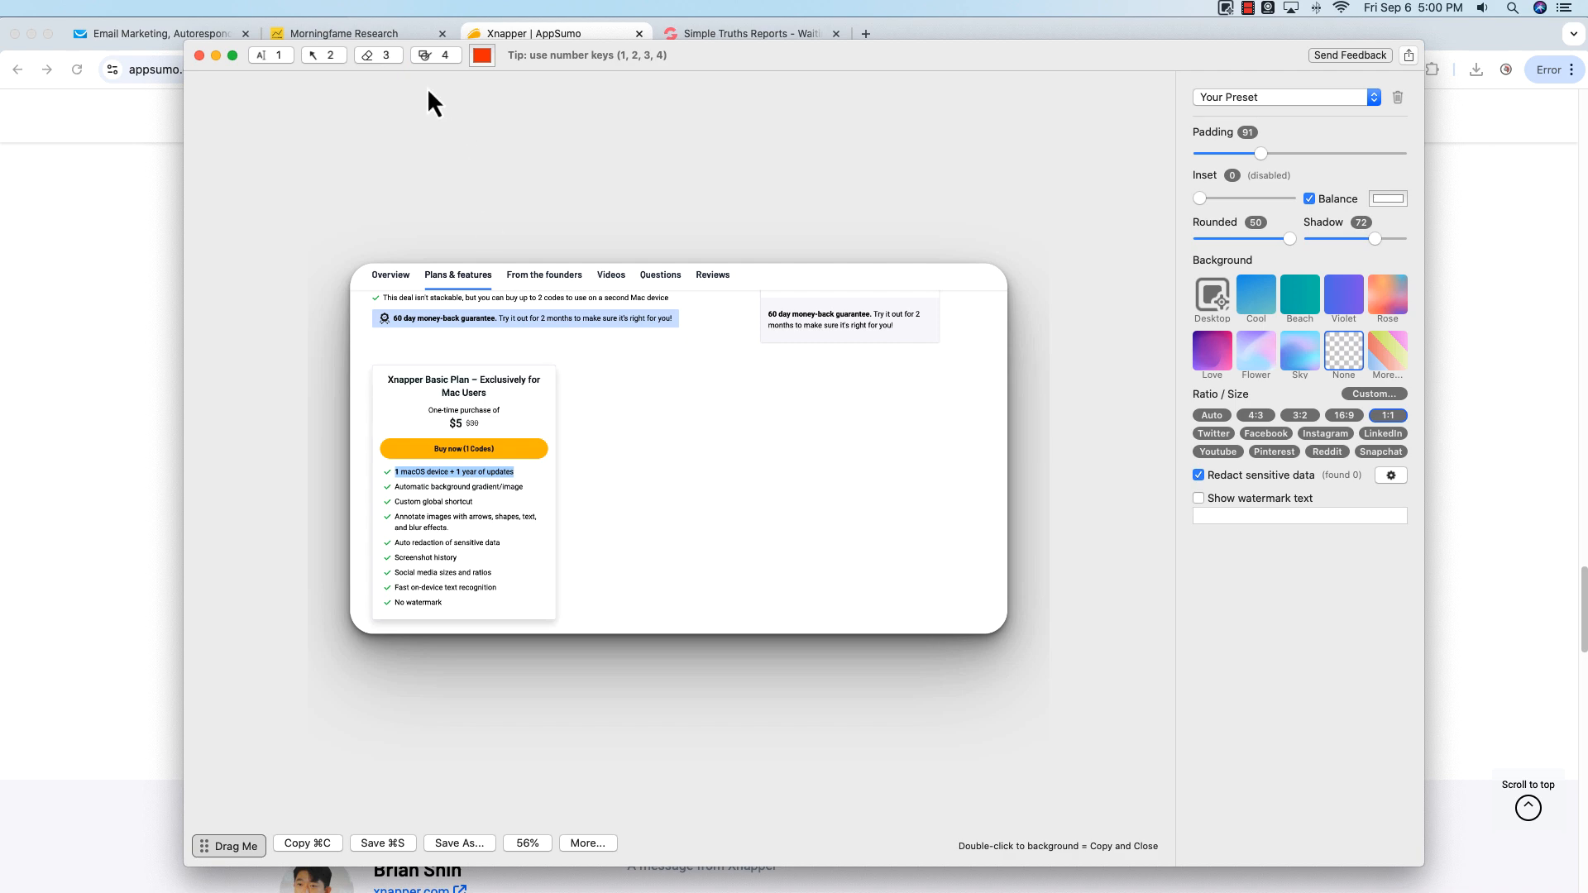
Step: Draw a rectangle shape, move it around the plan card and the guarantee box, then delete it
left_click(432, 56)
left_click_drag(601, 394, 854, 562)
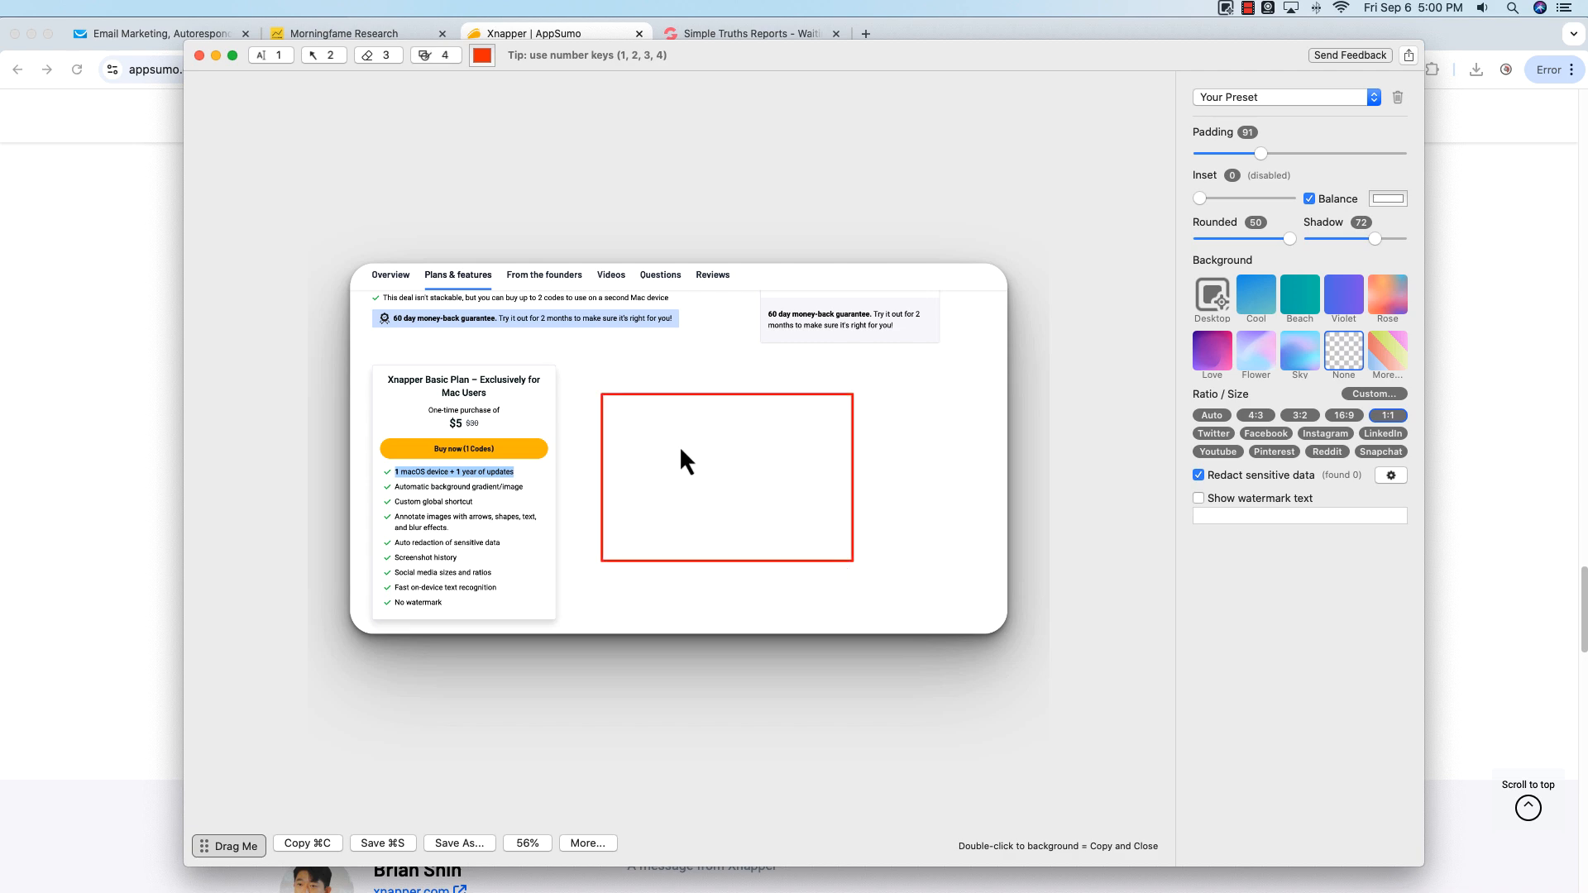
left_click_drag(693, 408, 439, 359)
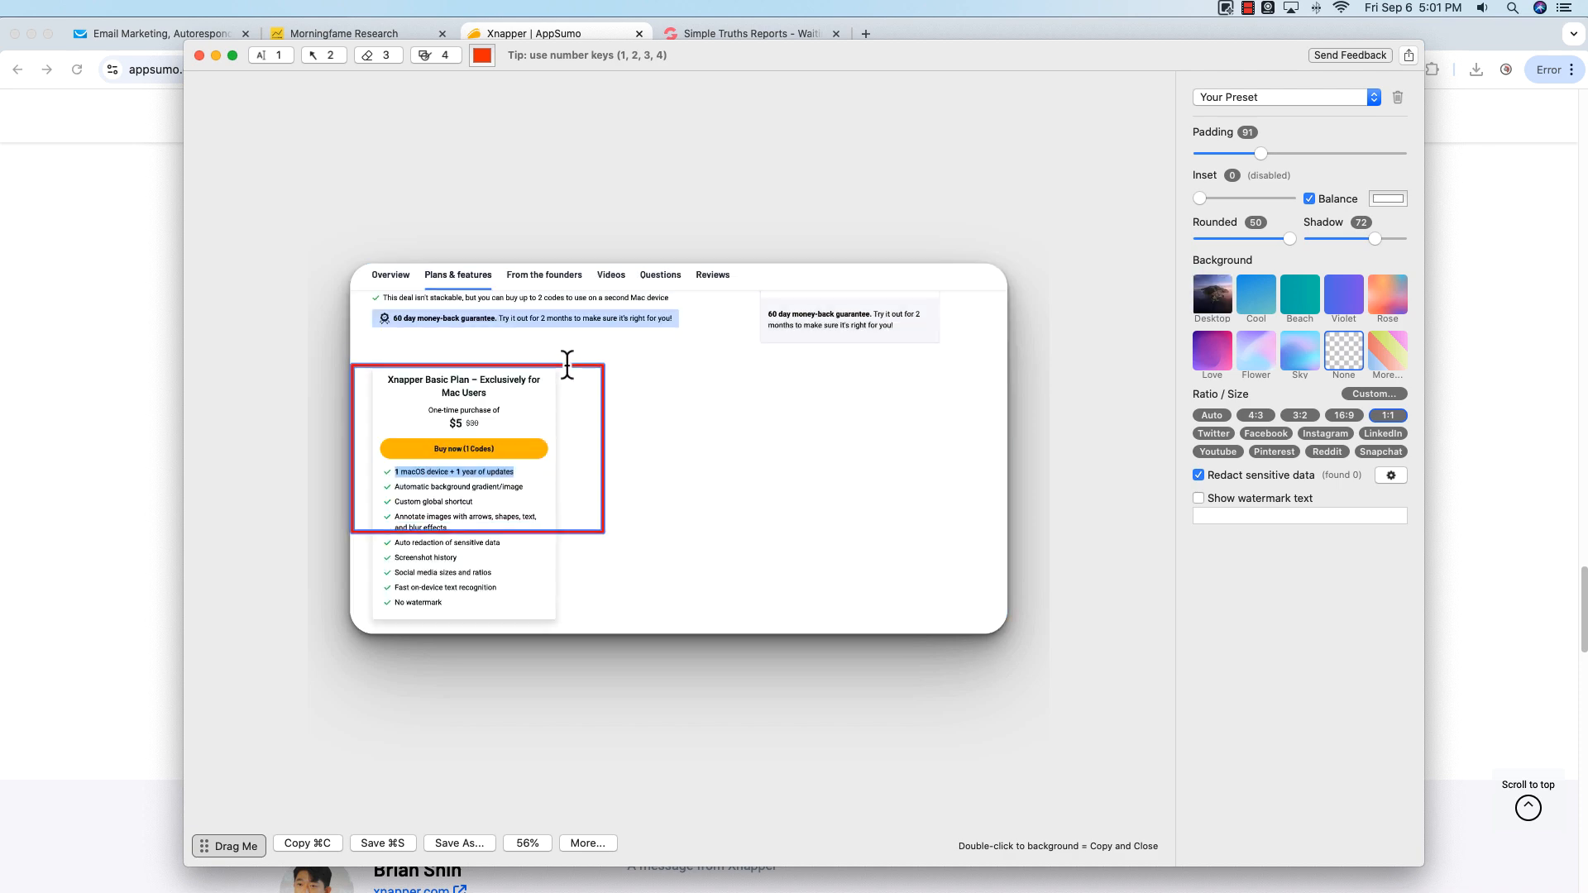
left_click_drag(567, 358, 951, 277)
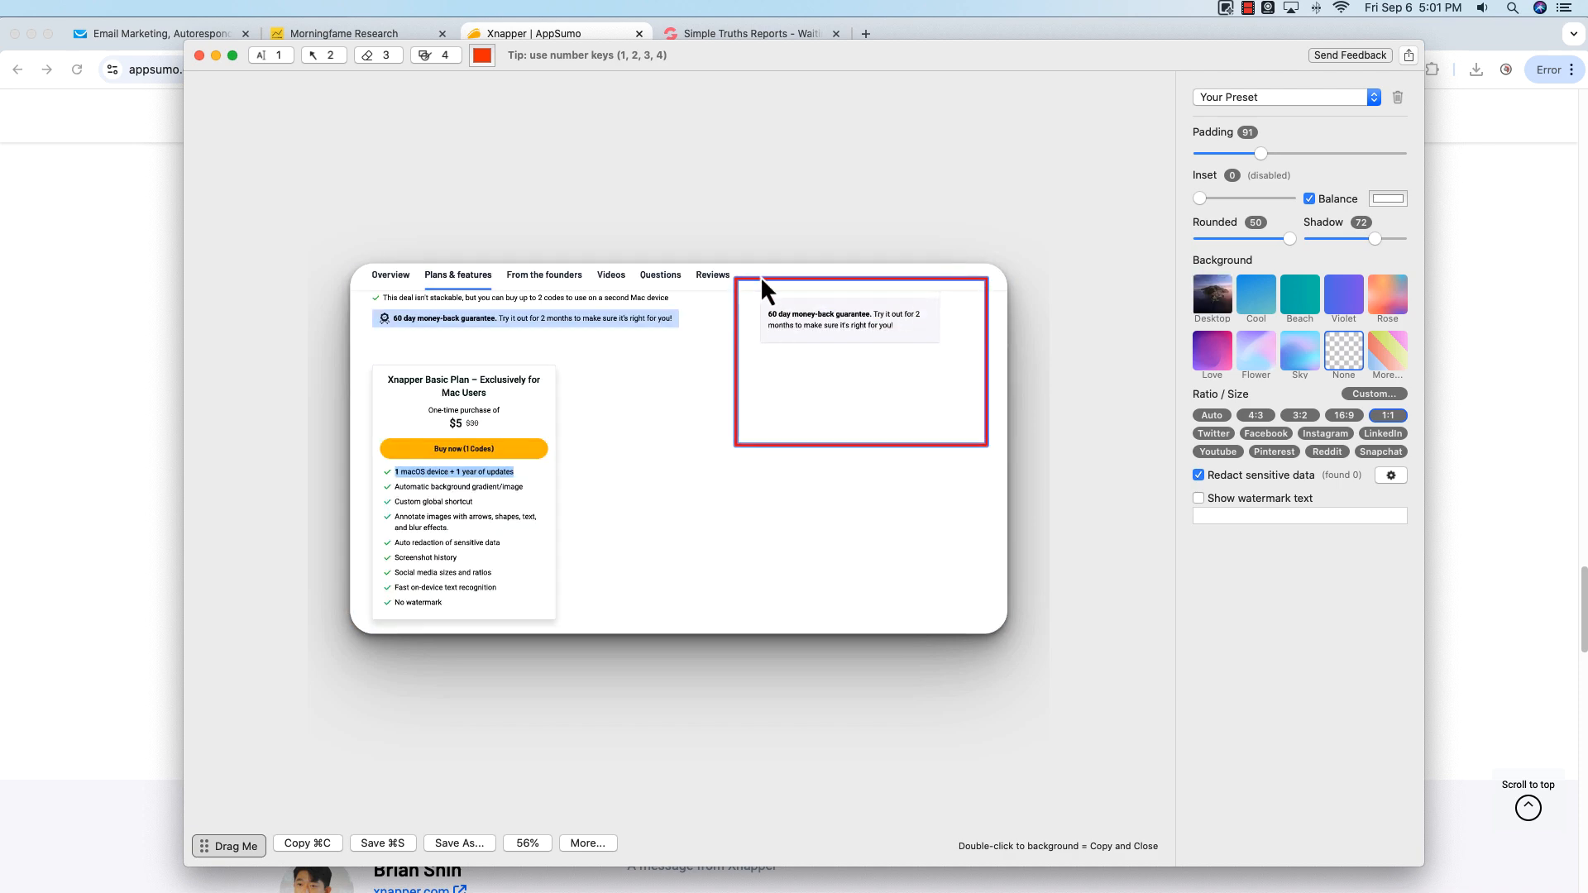
key("BackSpace")
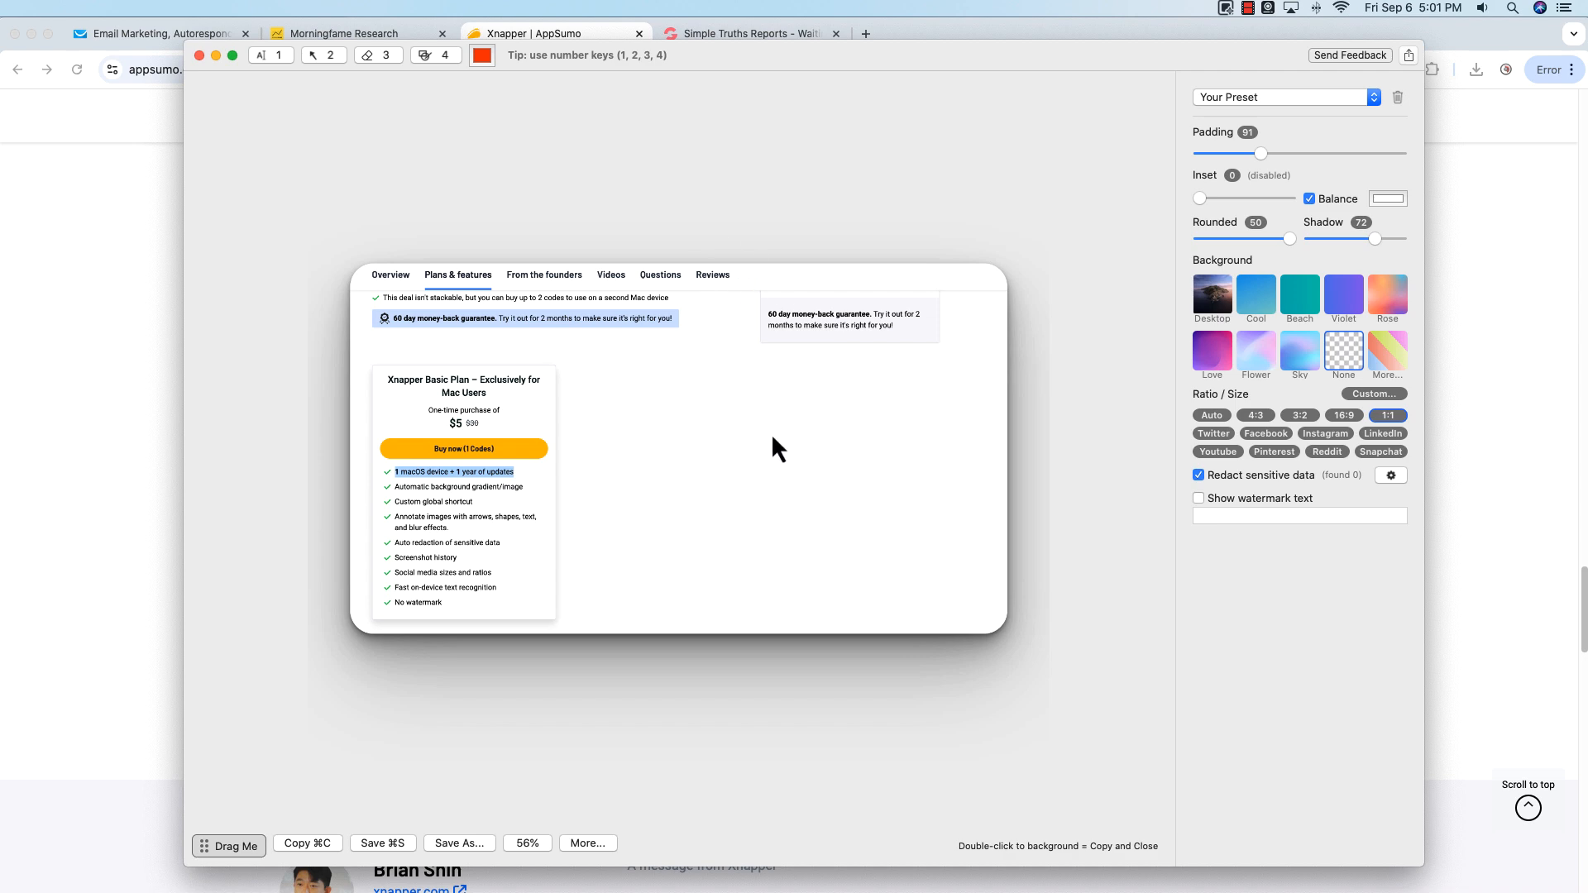
Step: Turn on the watermark with the text Watermark
left_click(1199, 500)
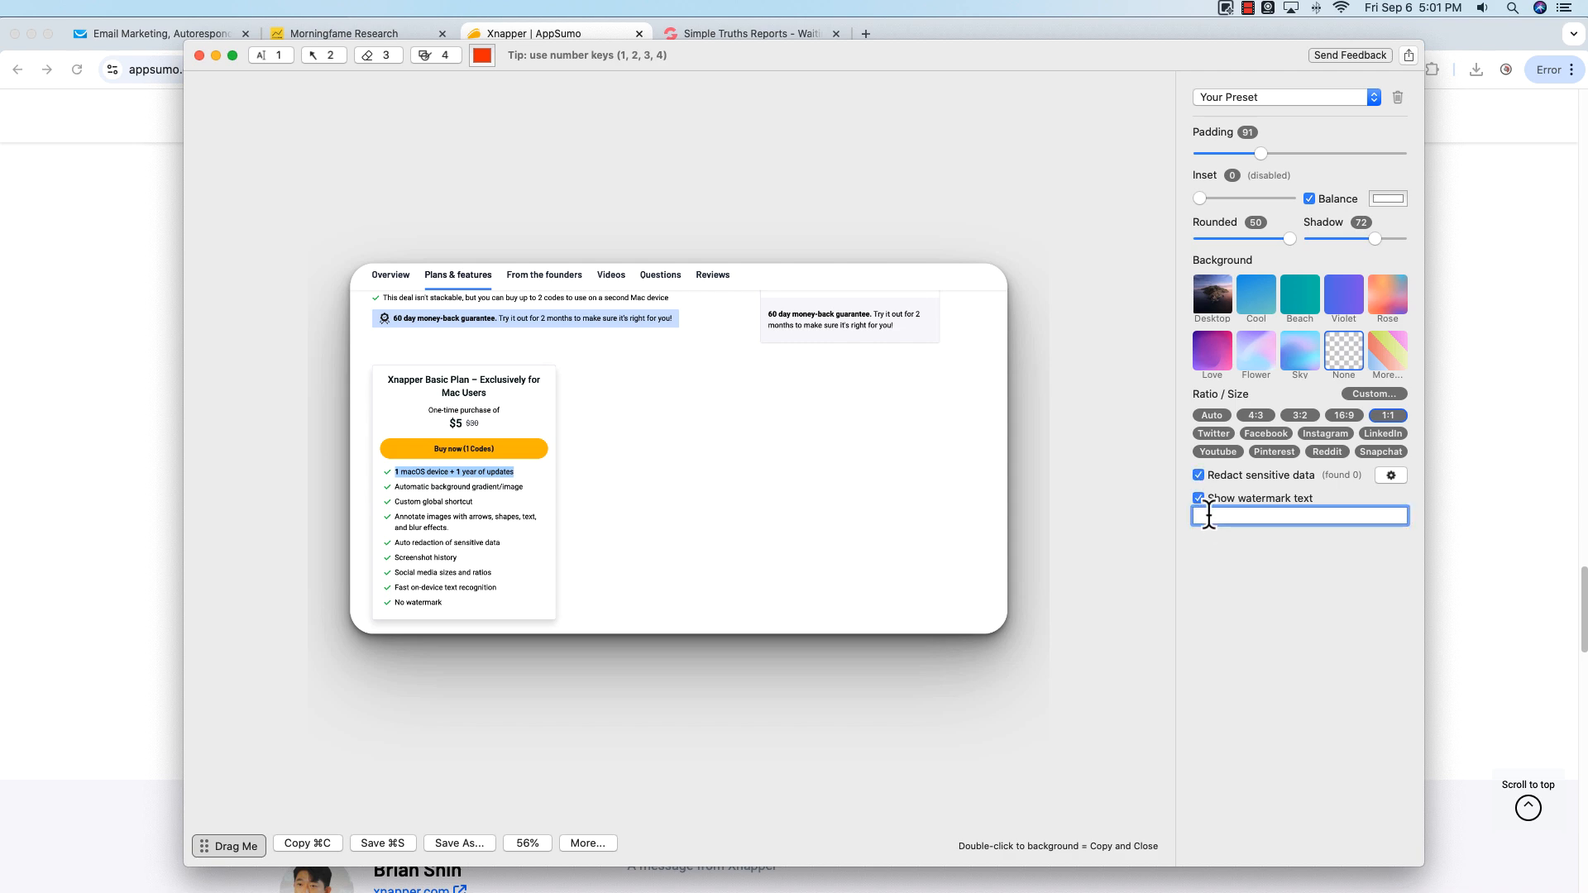
type("Waterma")
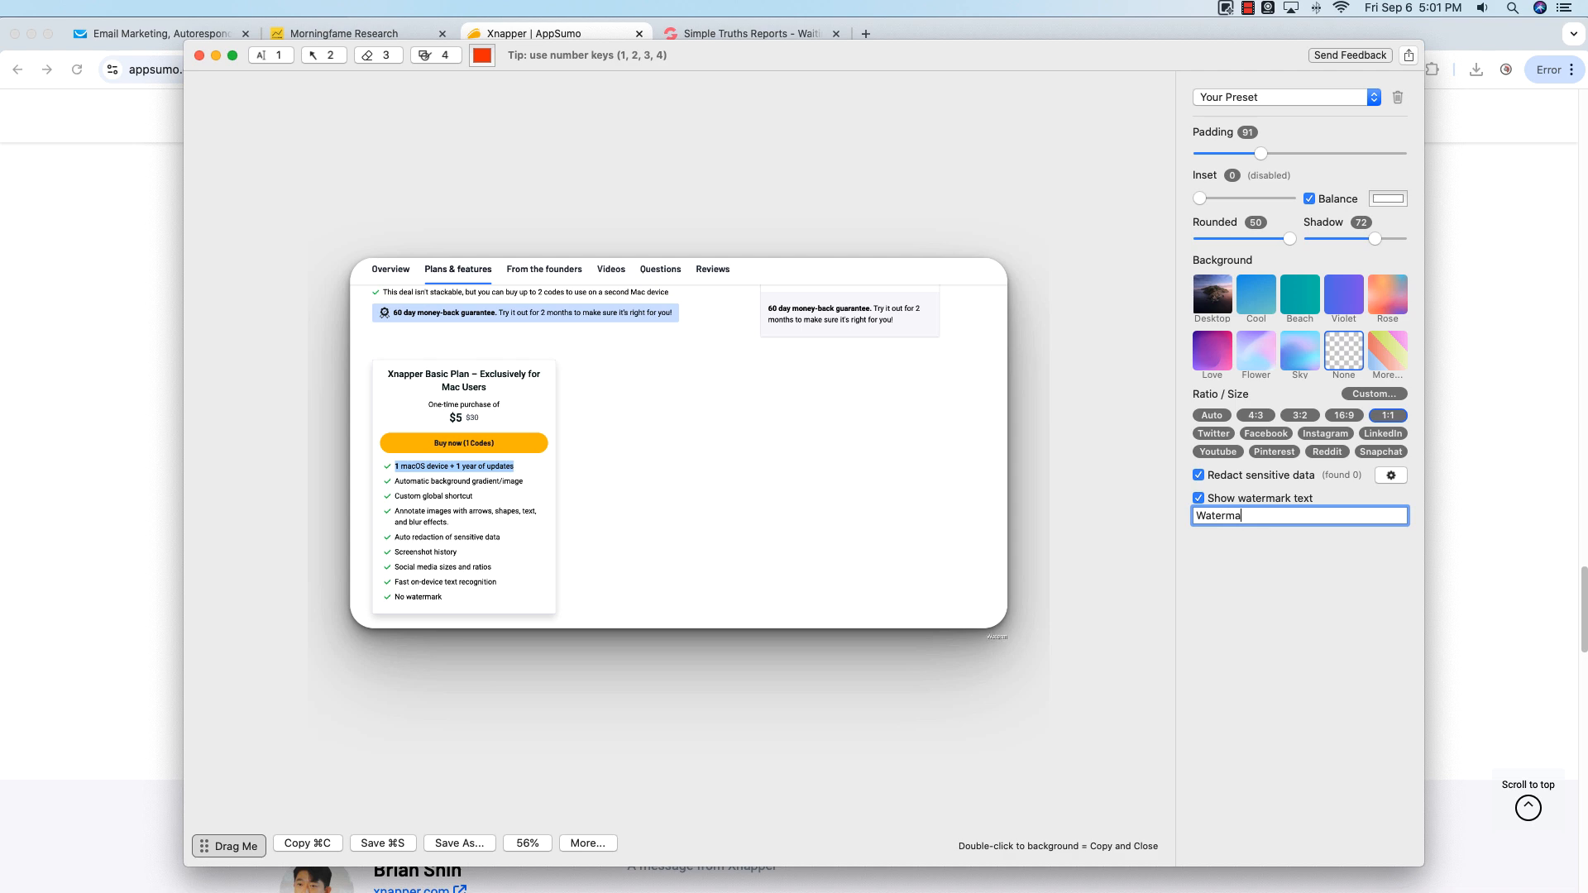
type("rk")
left_click(1199, 499)
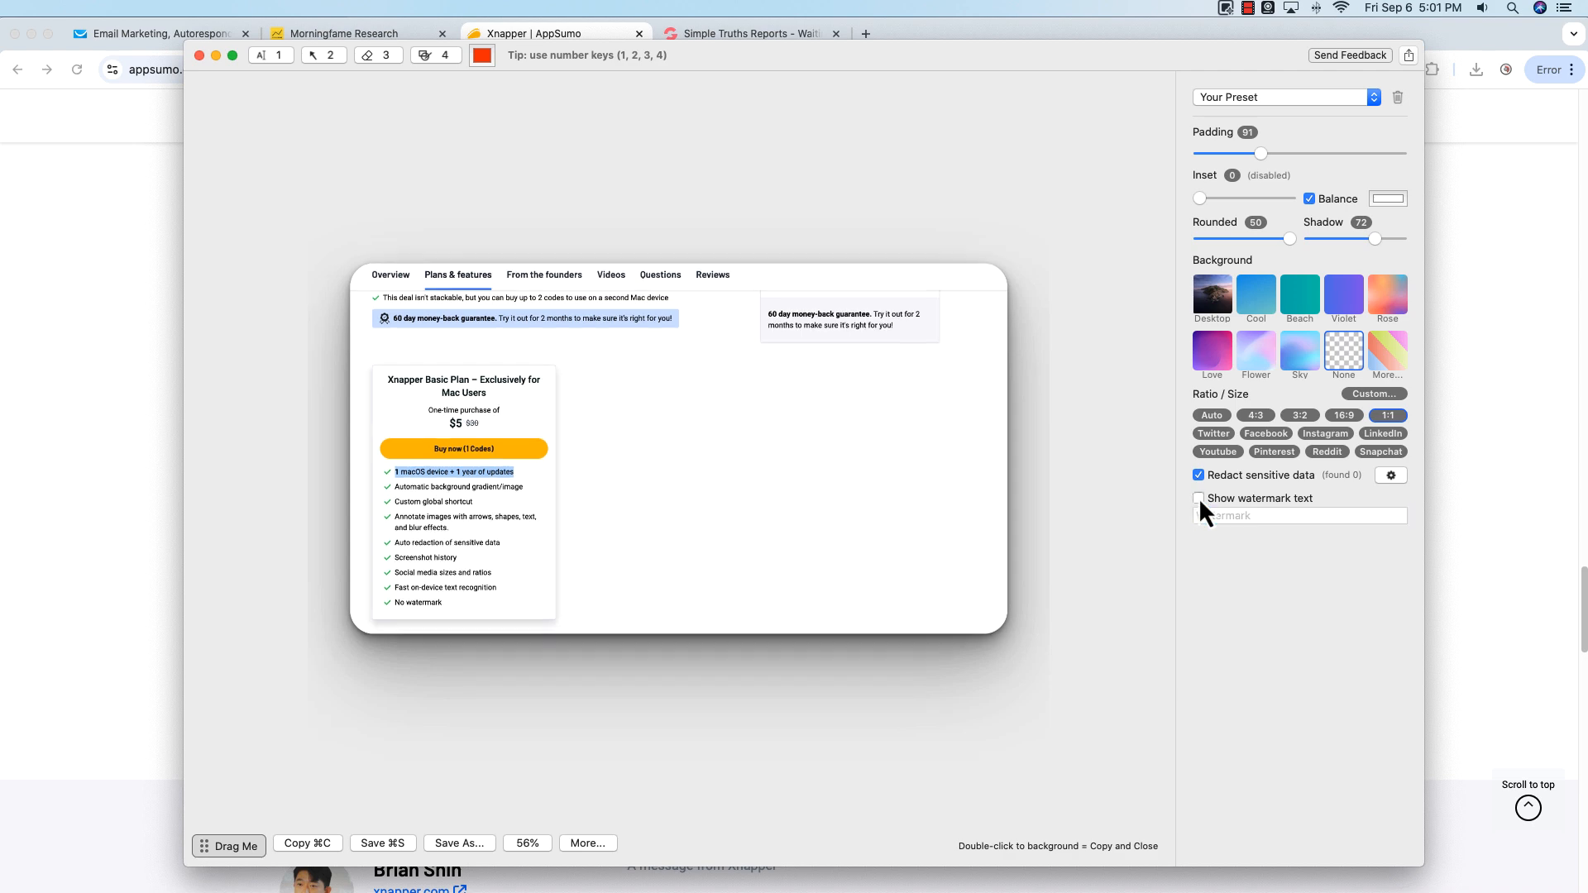
left_click(1198, 499)
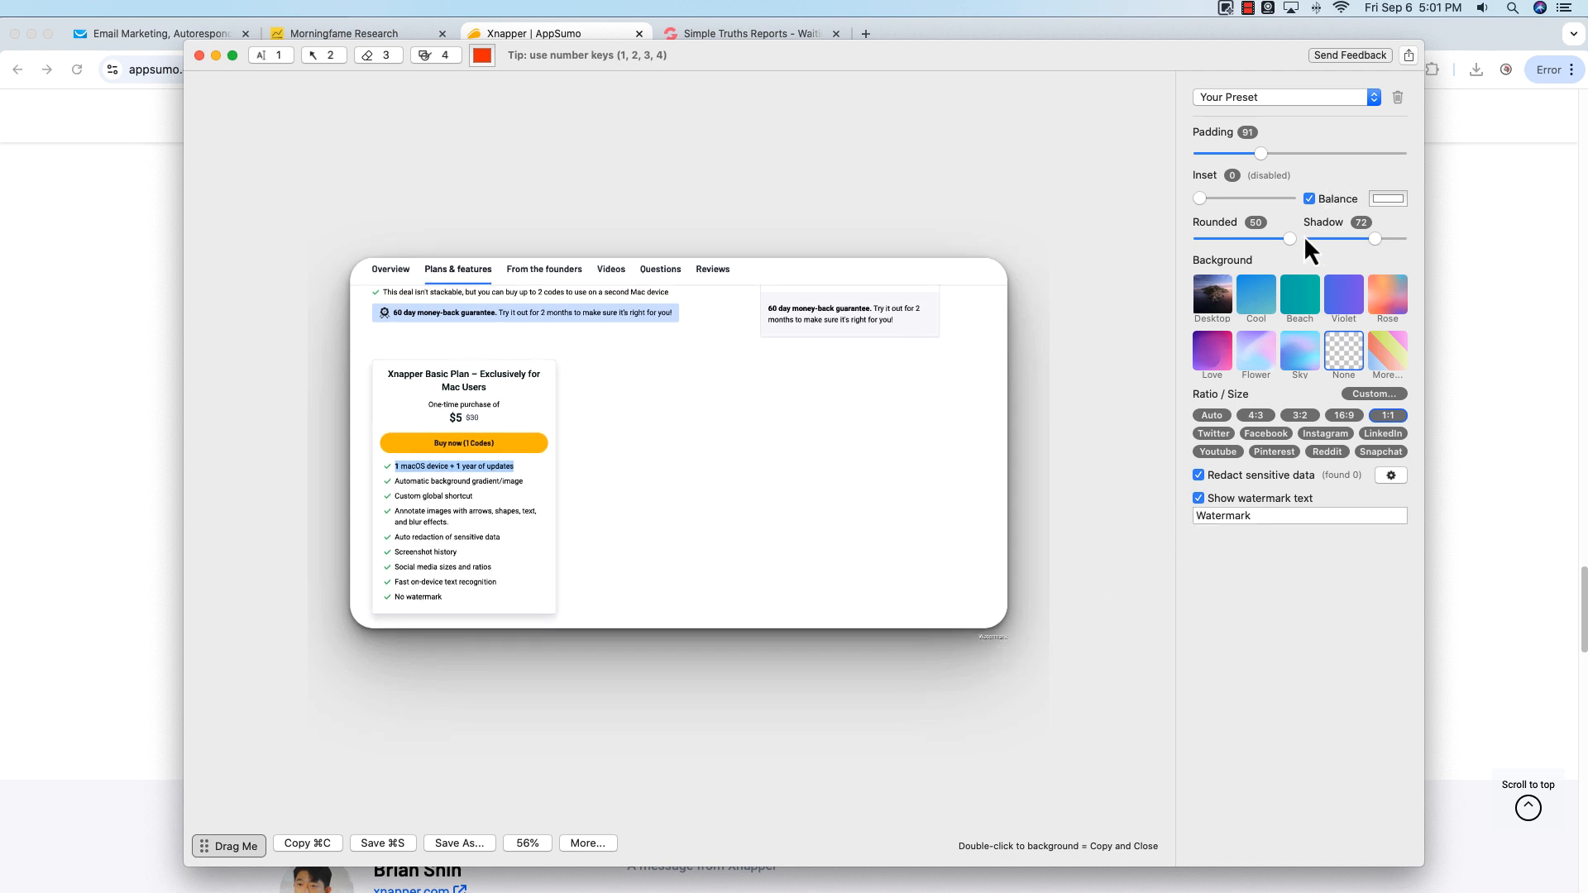
Step: Set the shadow, corner rounding and padding all to 0
left_click_drag(1383, 239, 1196, 245)
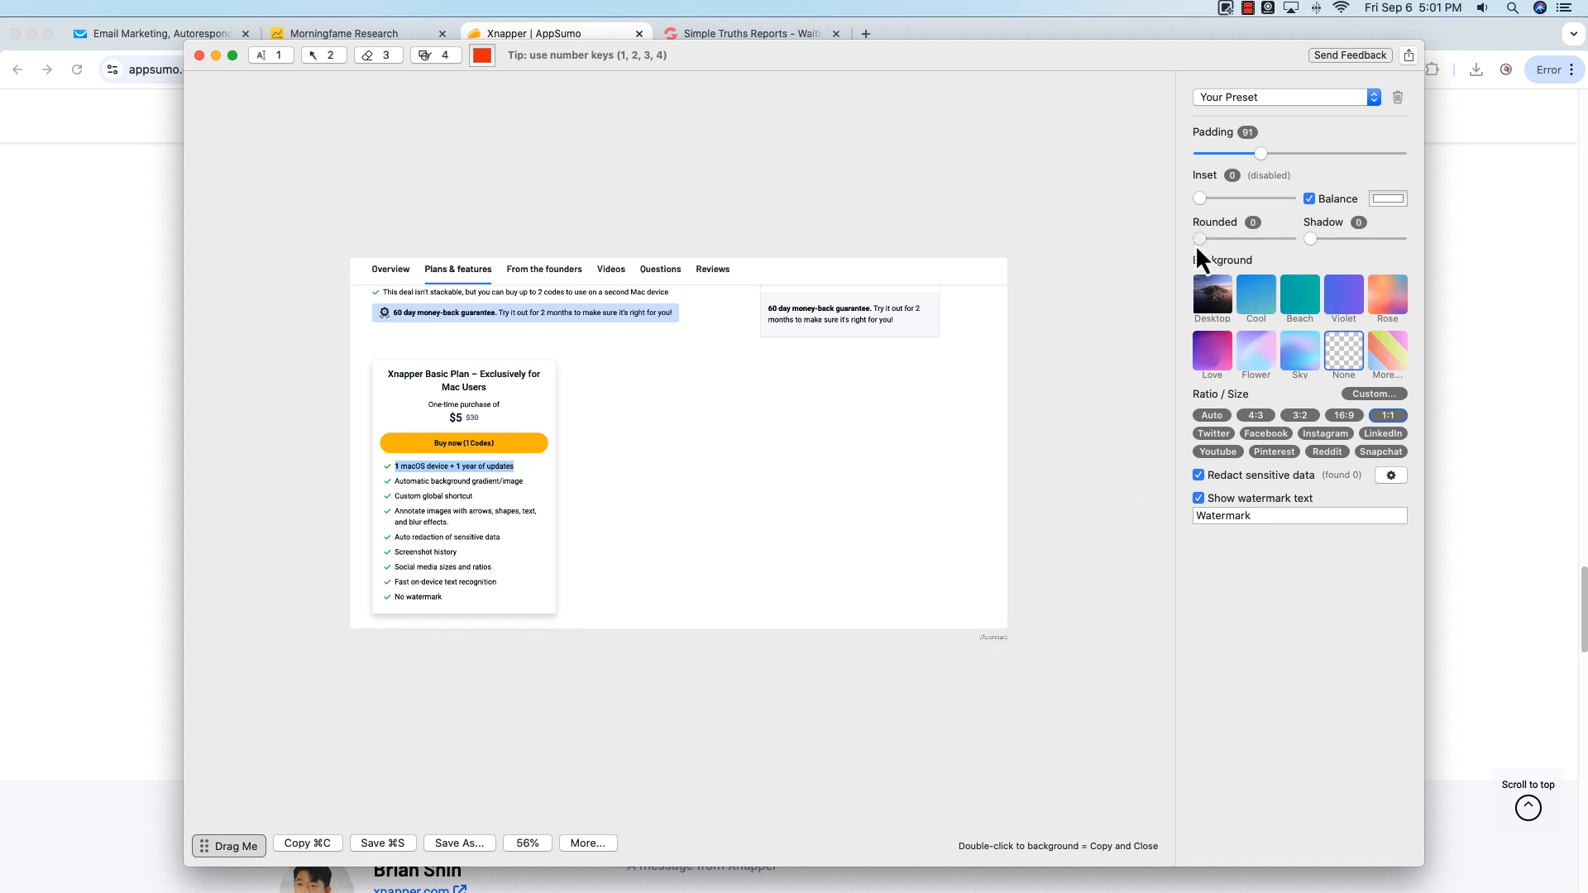
left_click_drag(1261, 153, 1194, 162)
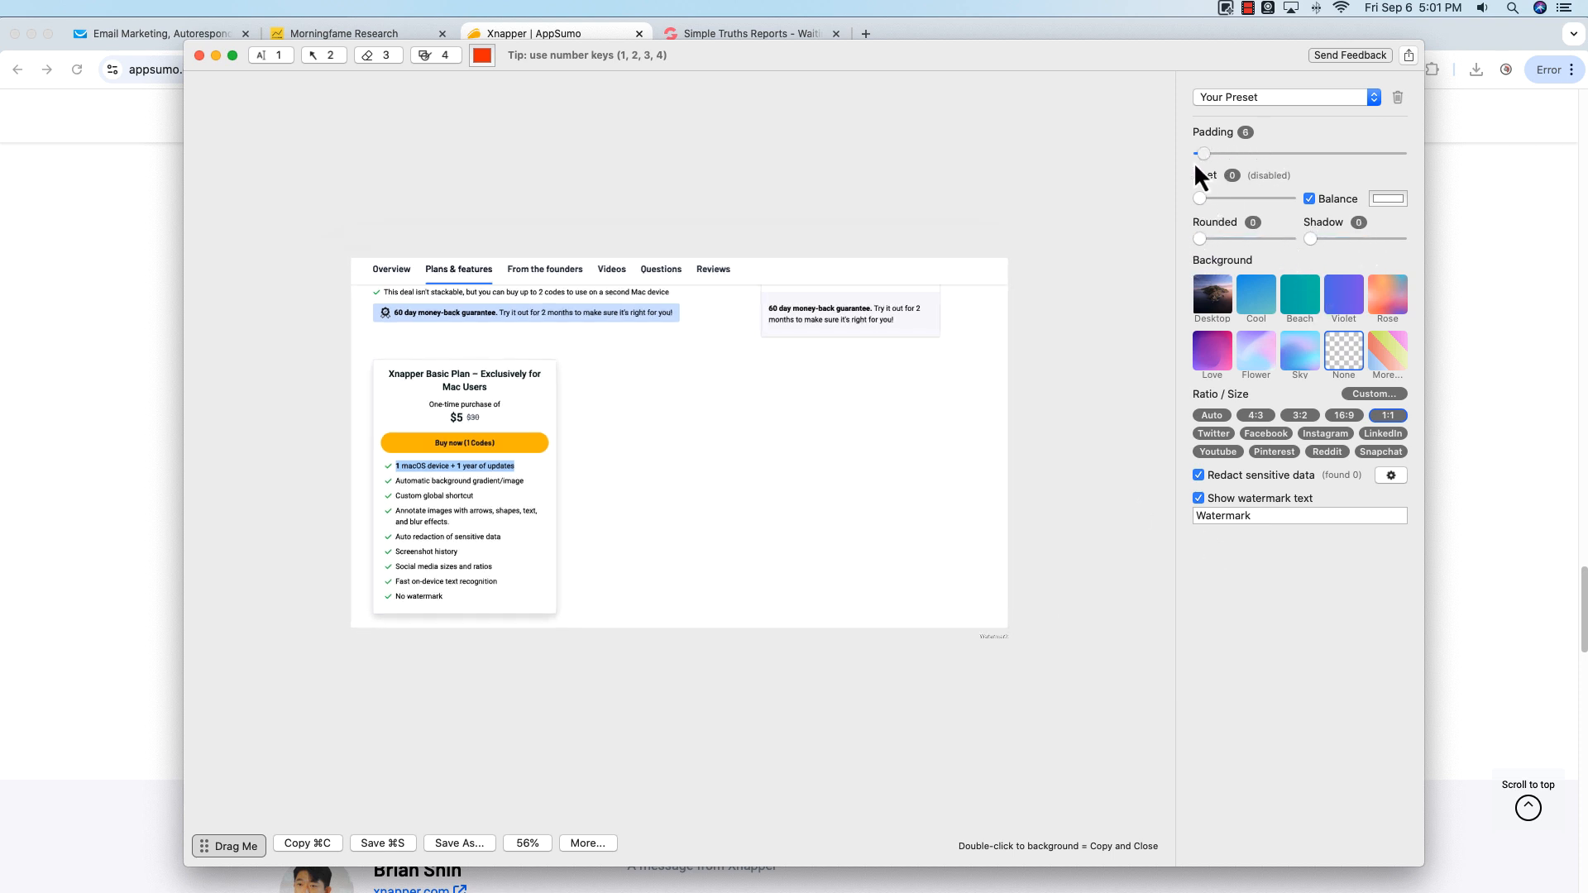
Step: Try the 16:9 ratio and switch back to 1:1
left_click(1345, 416)
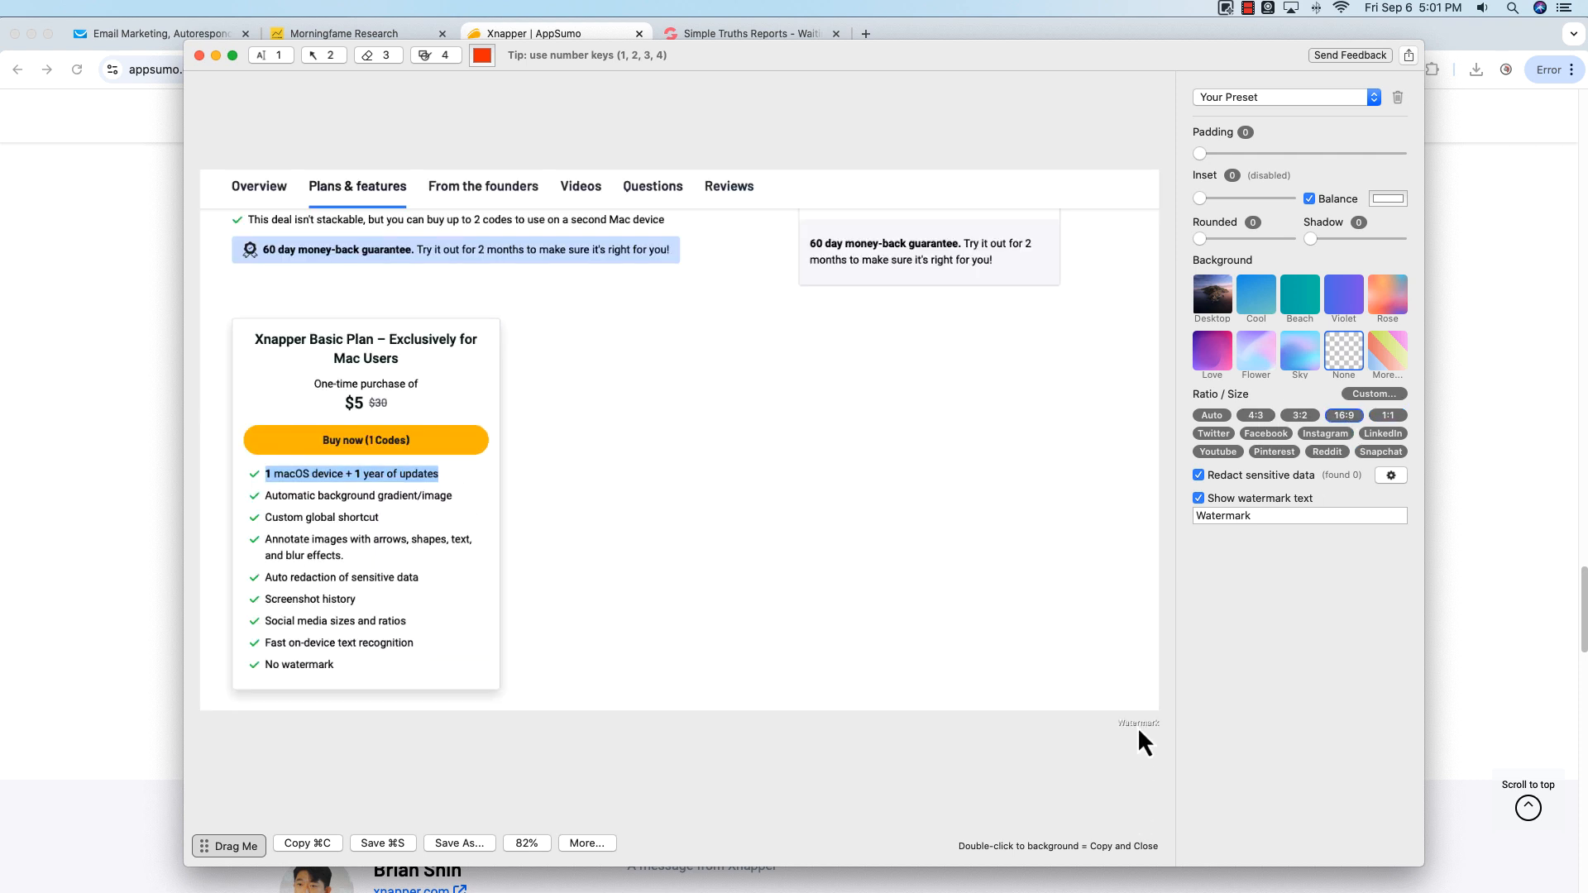
left_click(1389, 416)
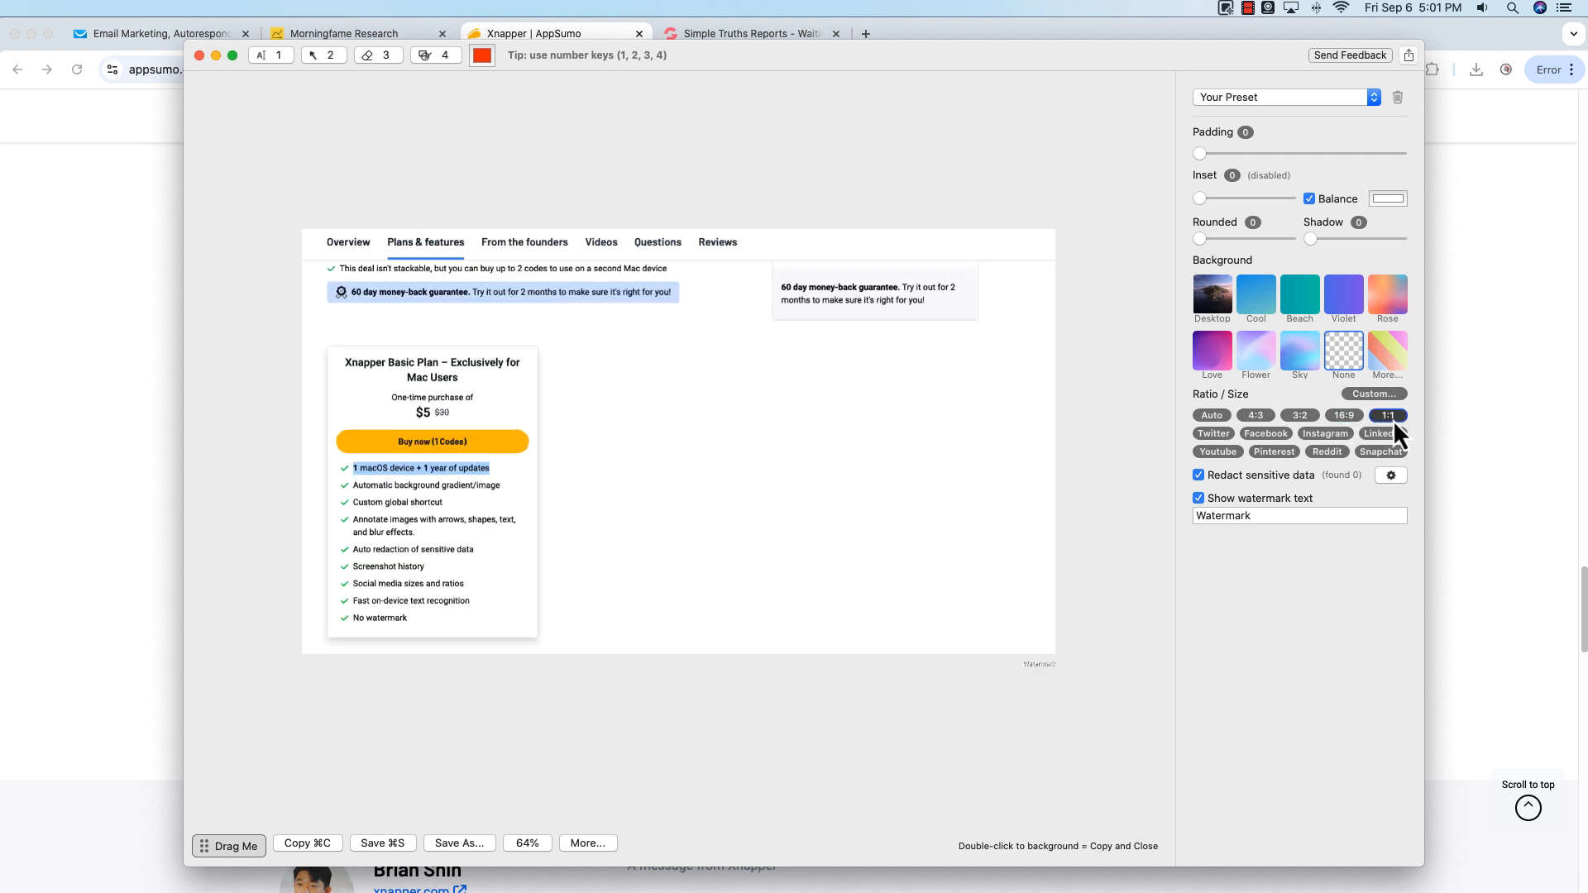
Step: Turn off the watermark and set redaction to detect email addresses, credit cards, and potential API keys & passwords
left_click(1200, 498)
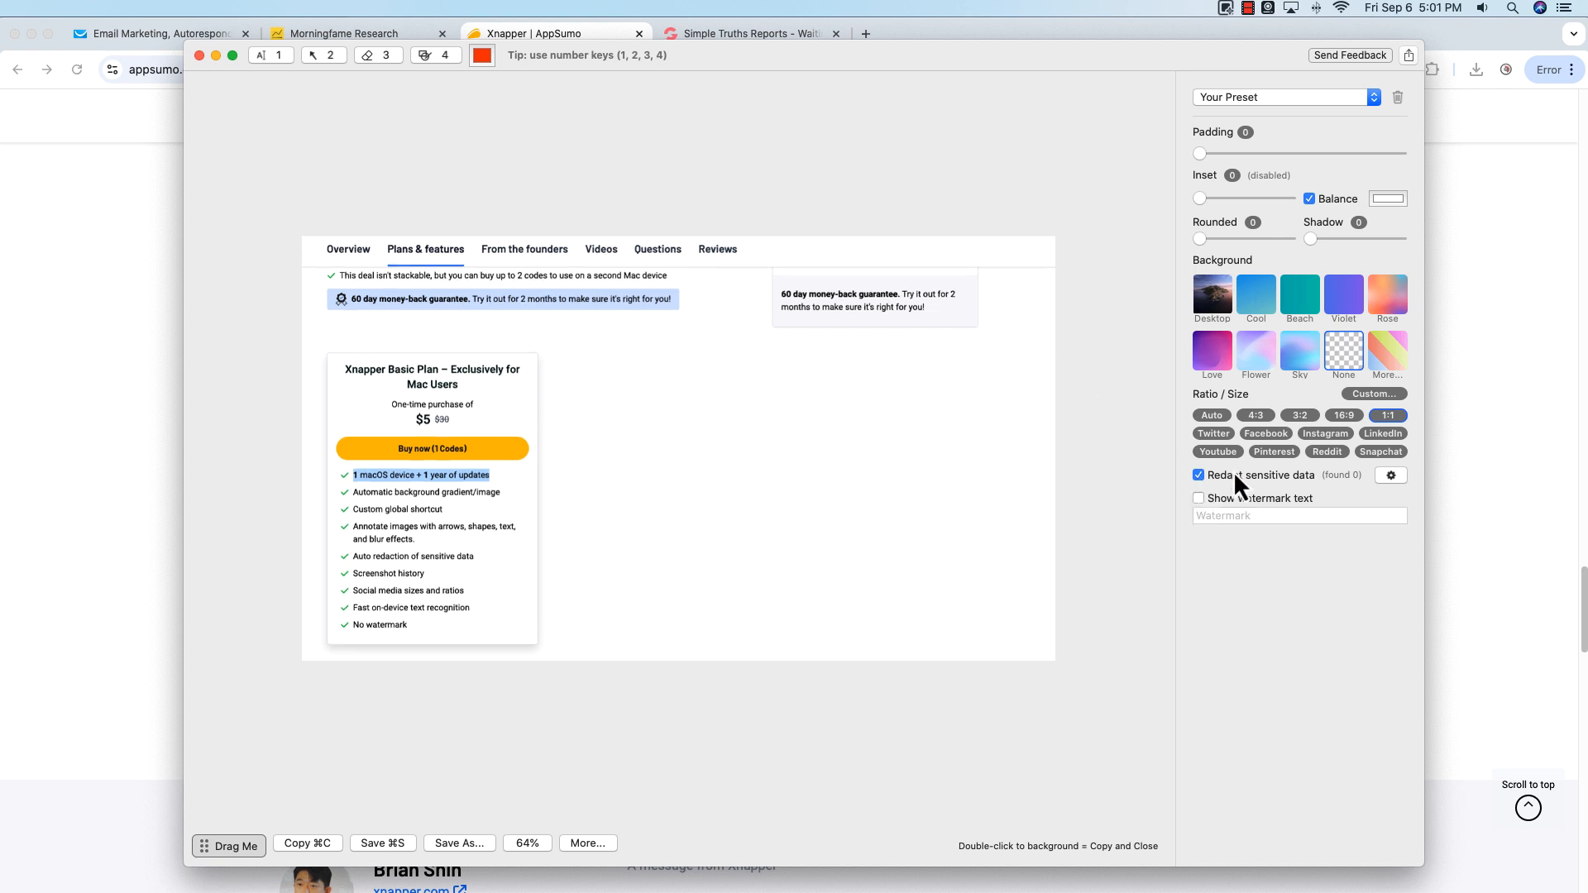
left_click(1391, 477)
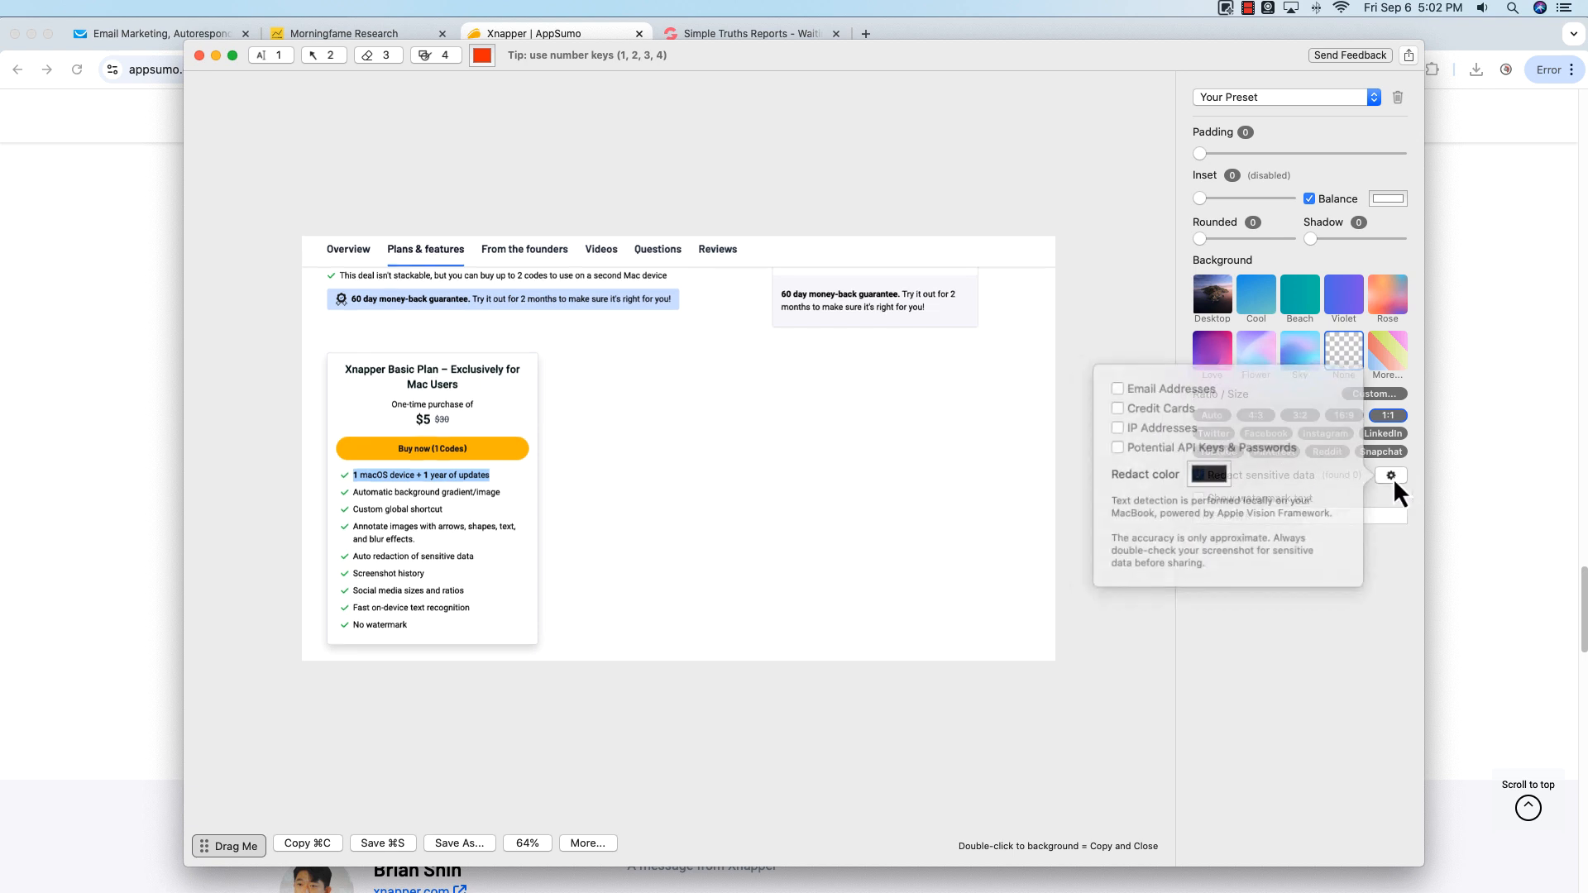
left_click(1135, 395)
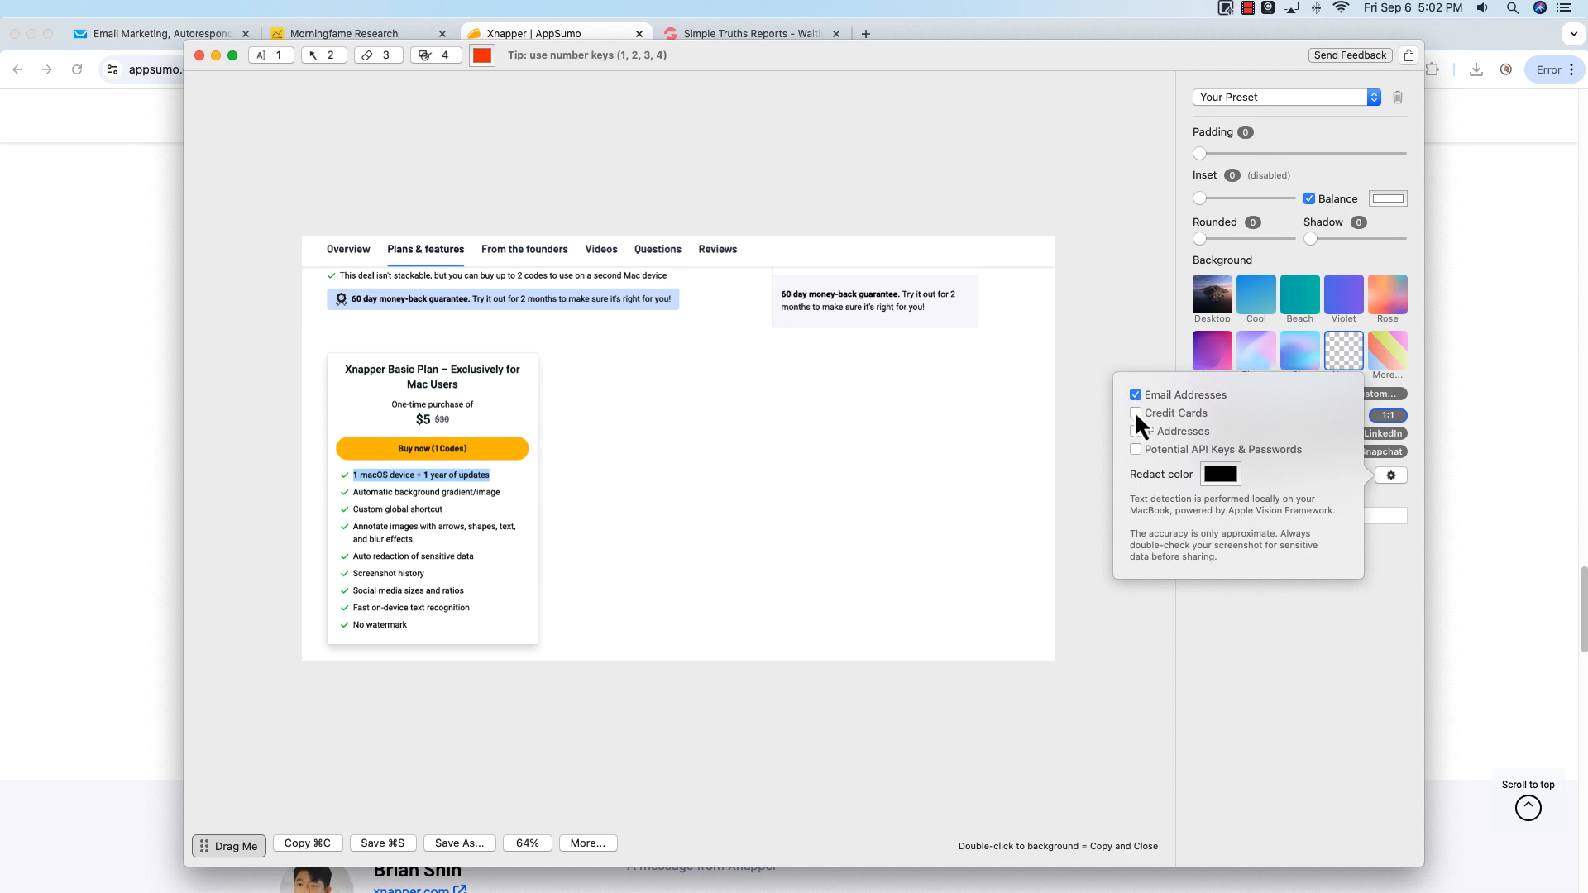
left_click(1135, 412)
left_click(1137, 452)
Step: Close the screenshot editor and switch to the Simple Truths Reports tab
left_click(200, 56)
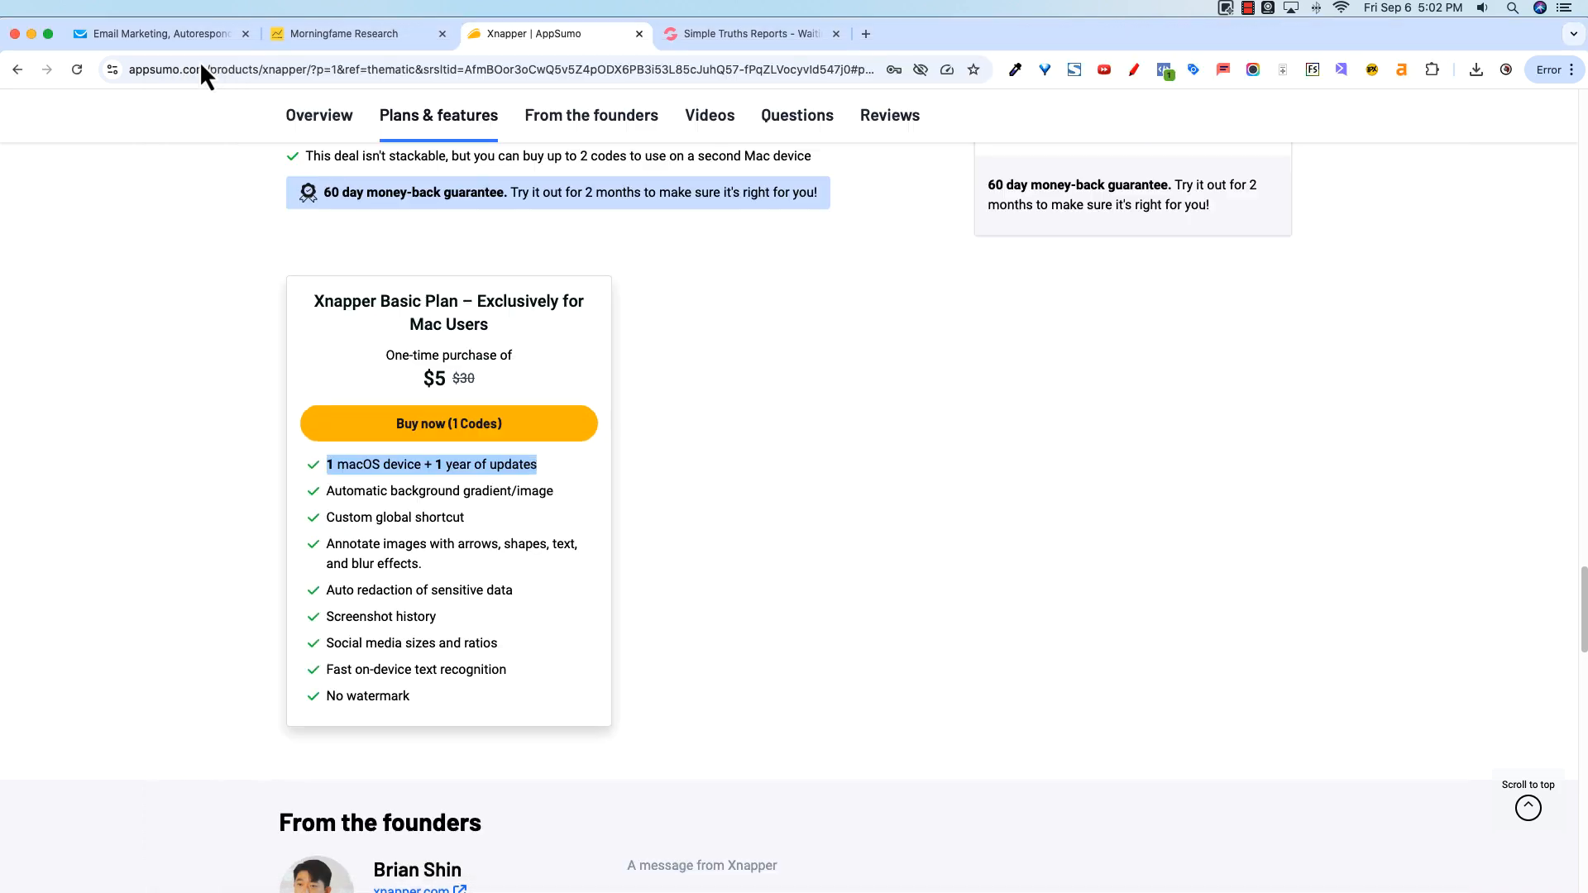
left_click(711, 34)
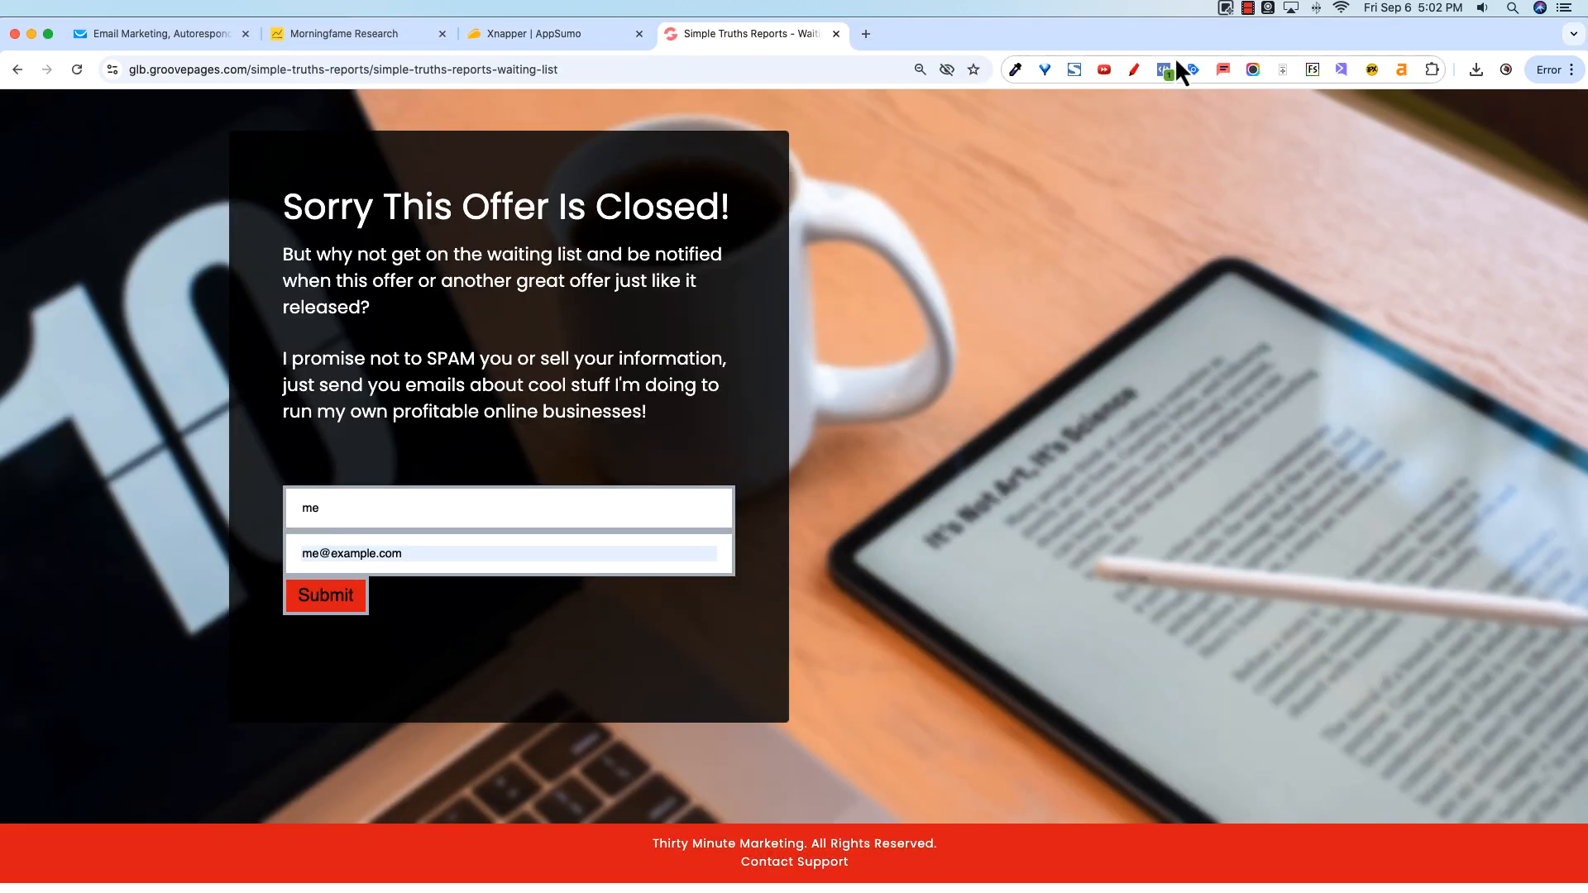
Step: Take a new screenshot of the waiting-list offer box and its signup form
left_click(1225, 8)
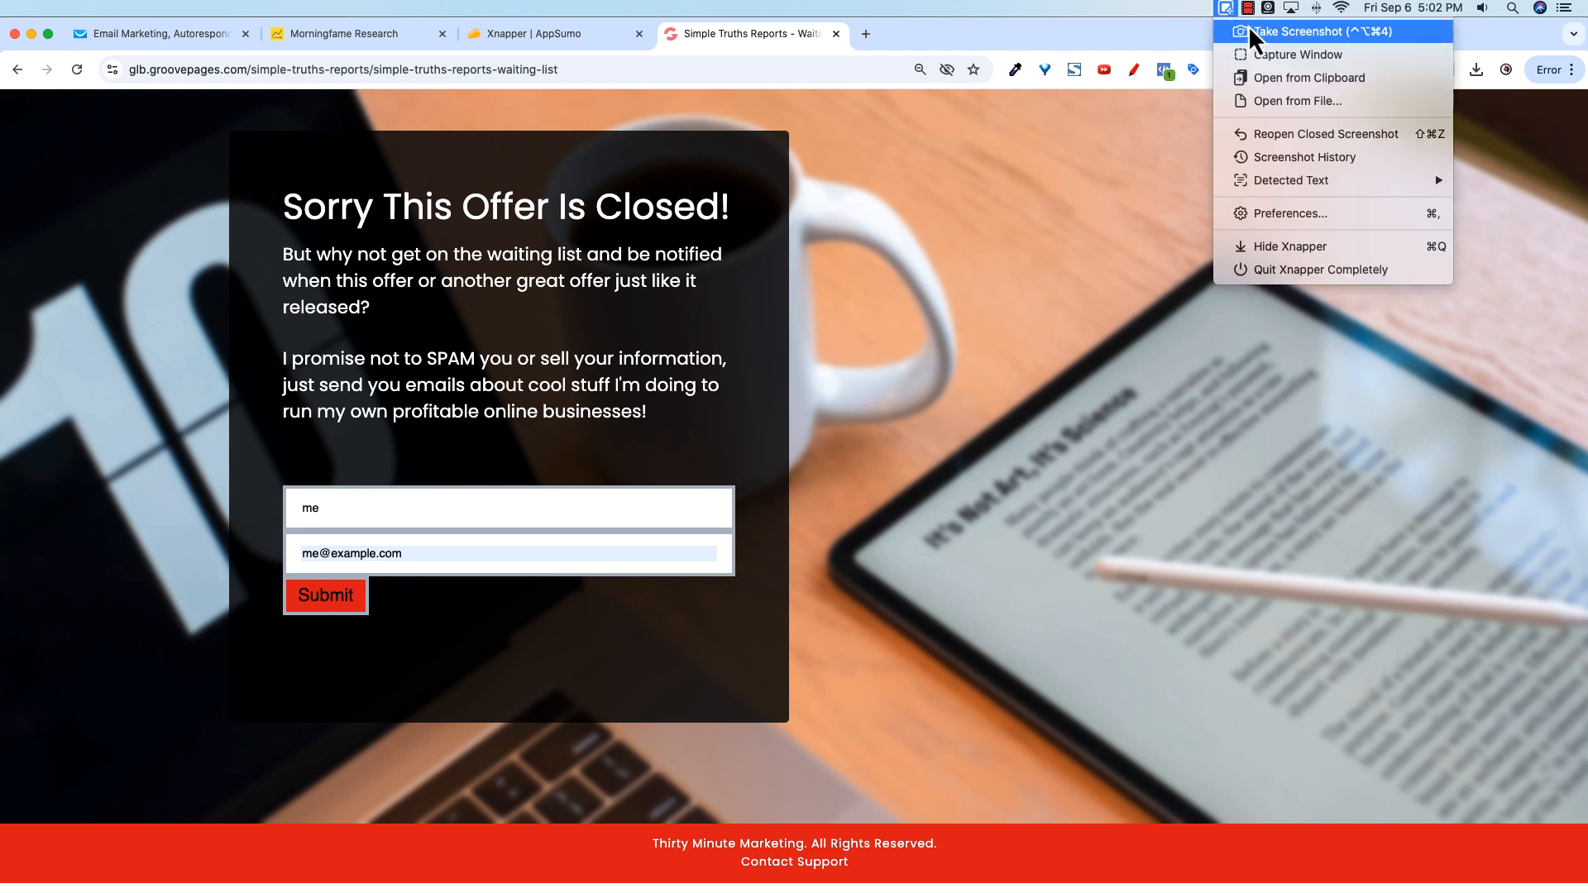
left_click(1248, 26)
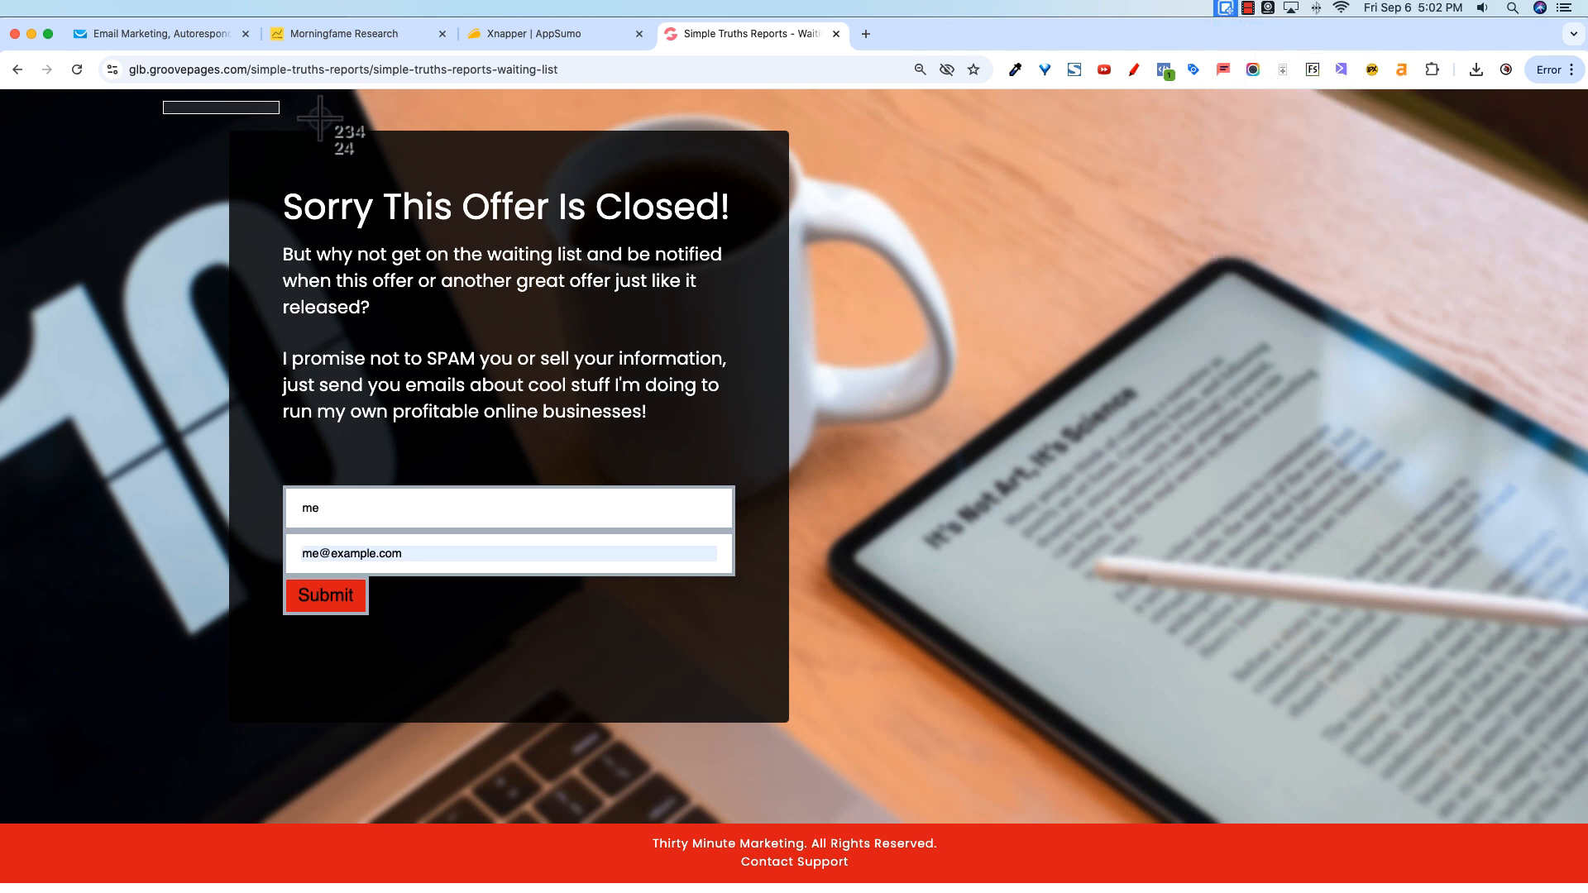
left_click_drag(163, 101, 882, 745)
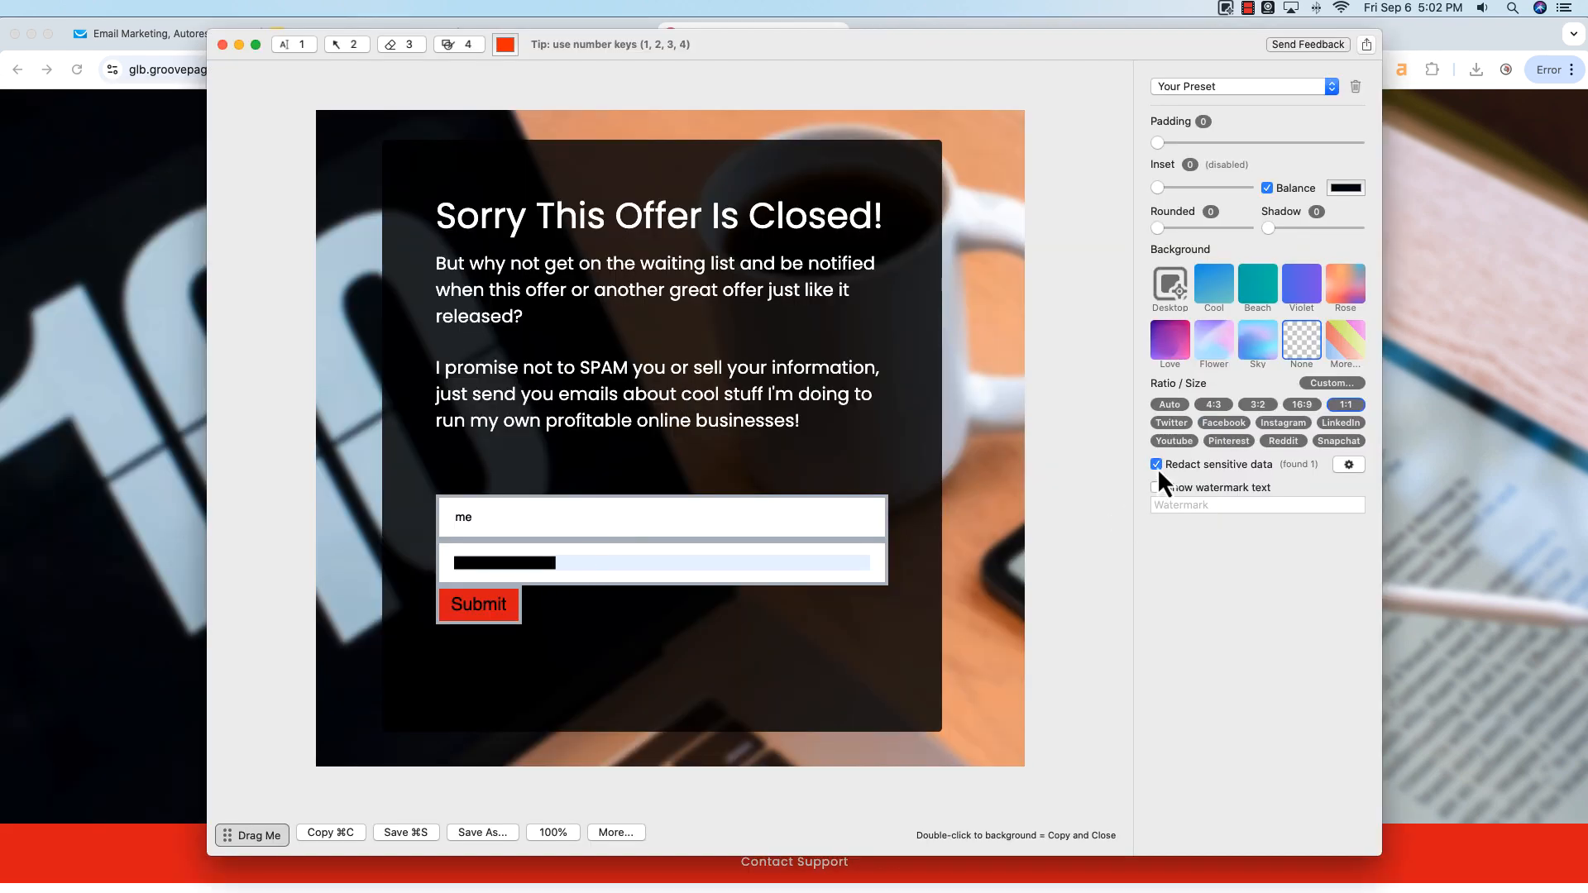
Step: Turn off email address detection in the redaction settings
left_click(1349, 465)
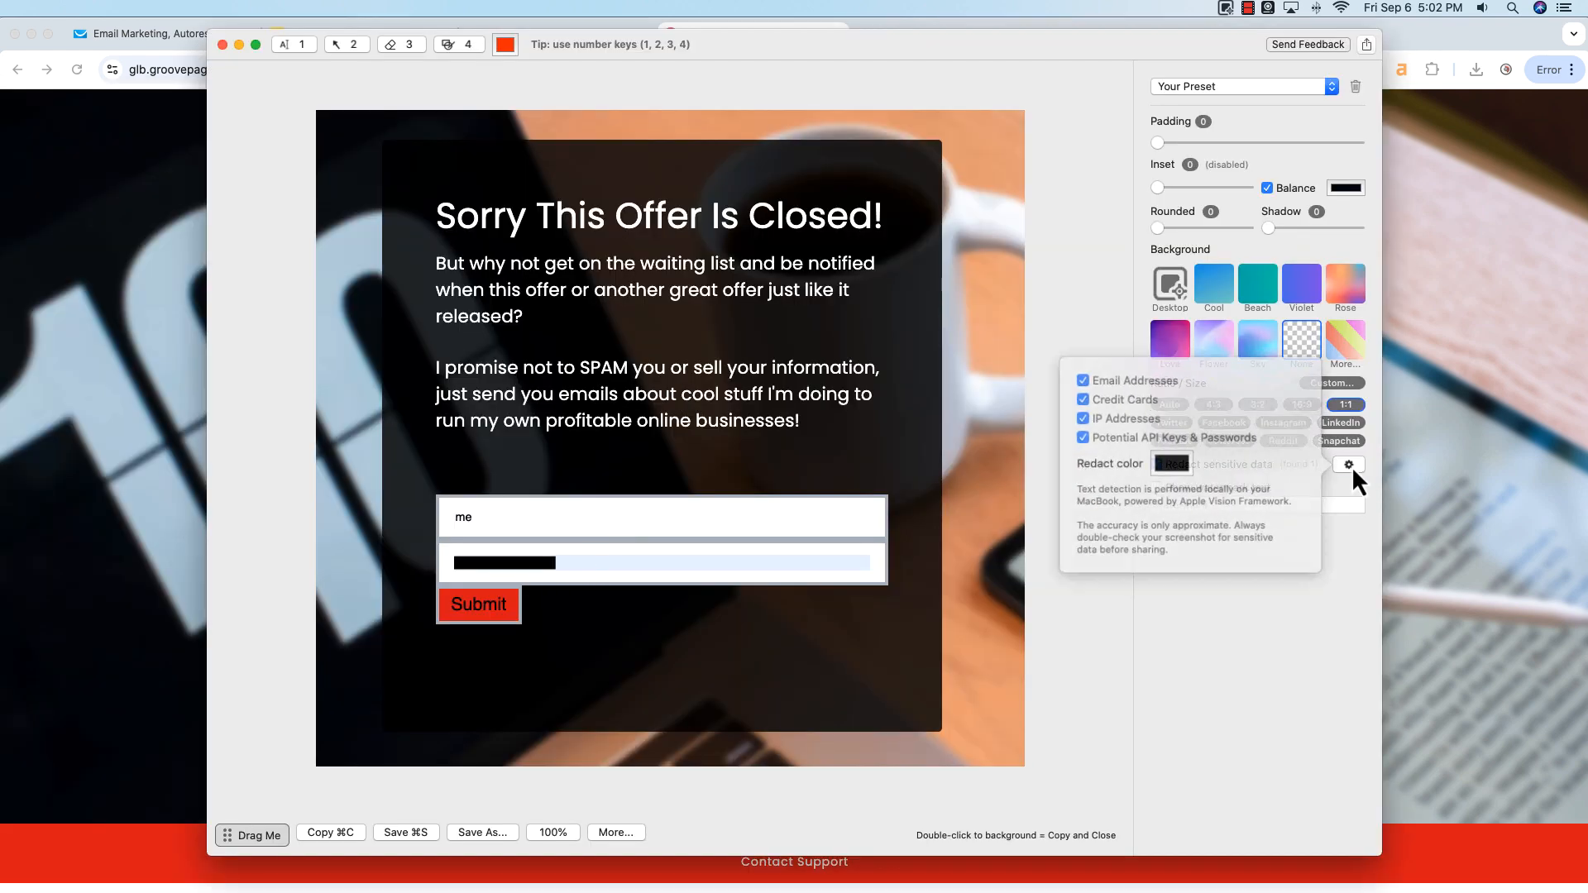
left_click(1094, 384)
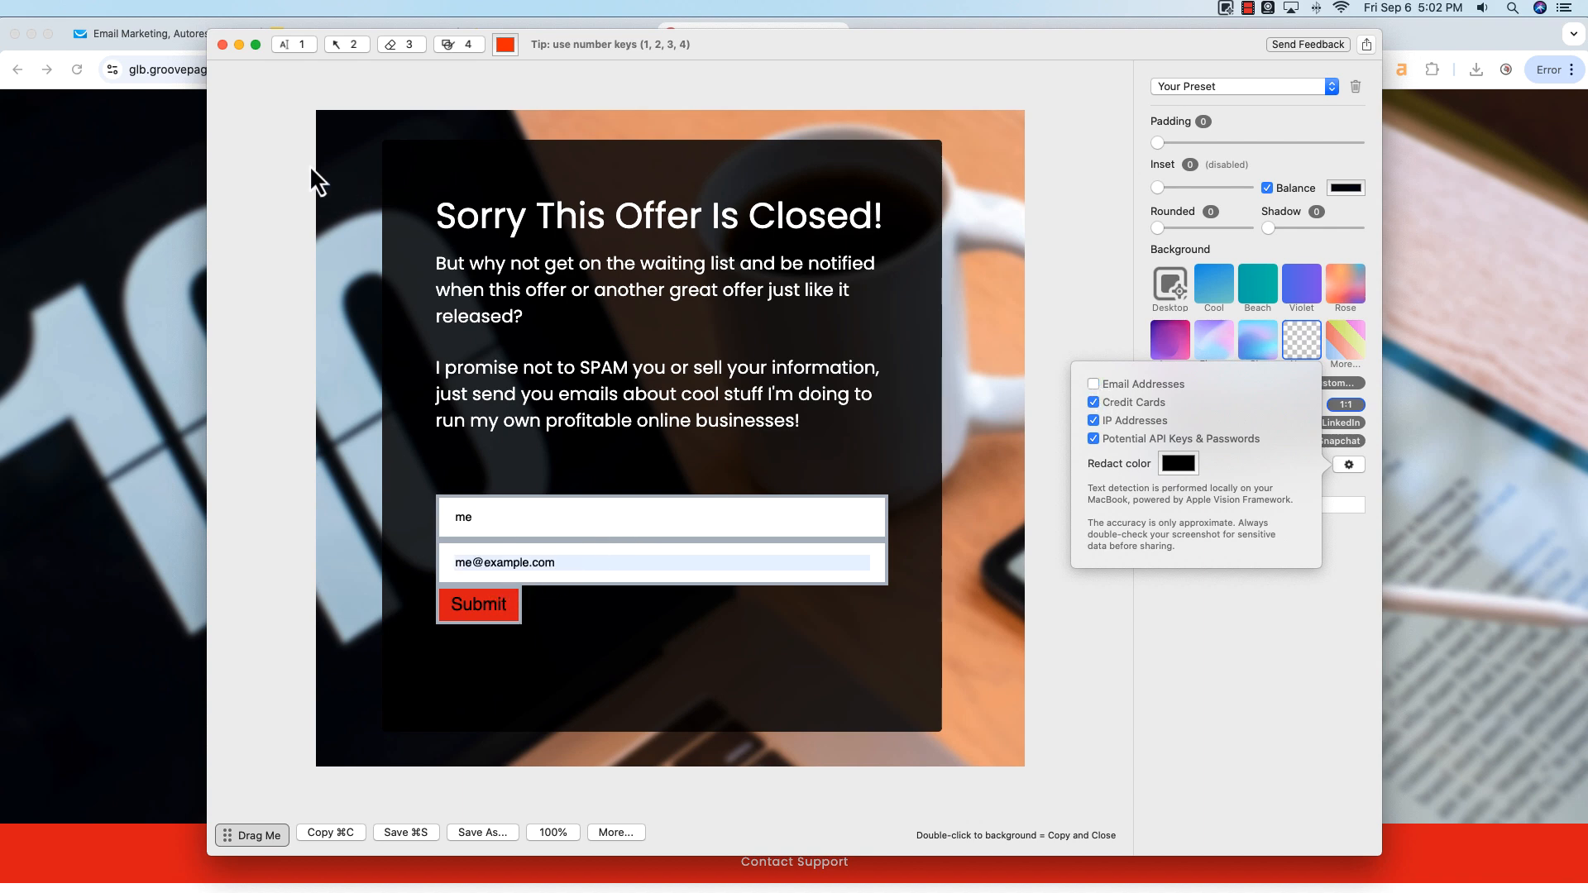
Step: Save the screenshot by dragging it into the _1_xnapper_test_folder Finder window
left_click_drag(751, 48, 946, 43)
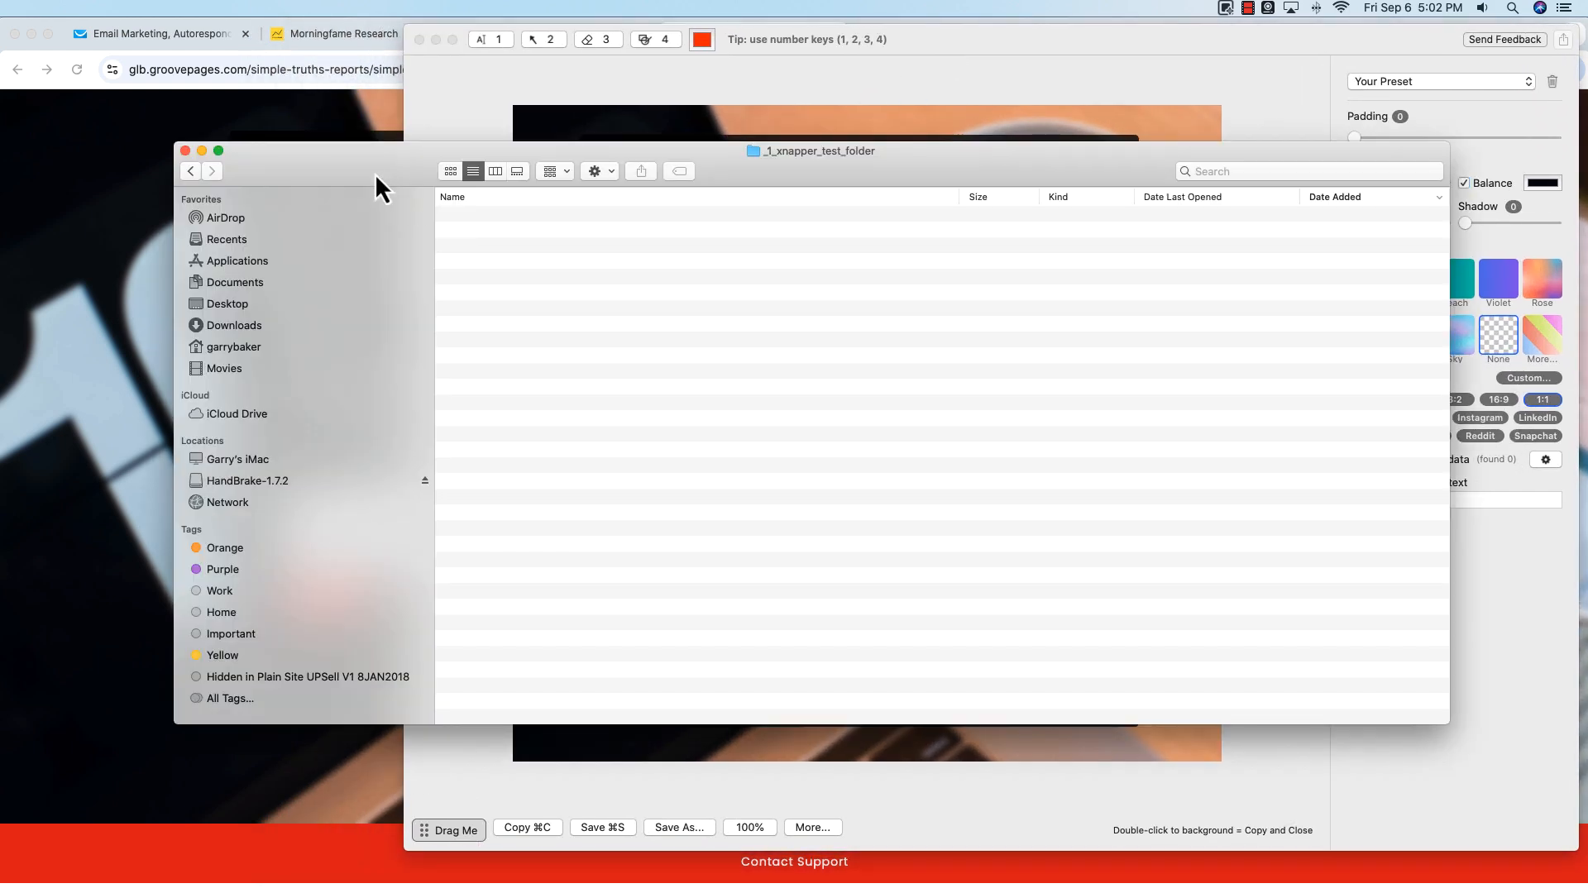
left_click_drag(375, 174, 322, 178)
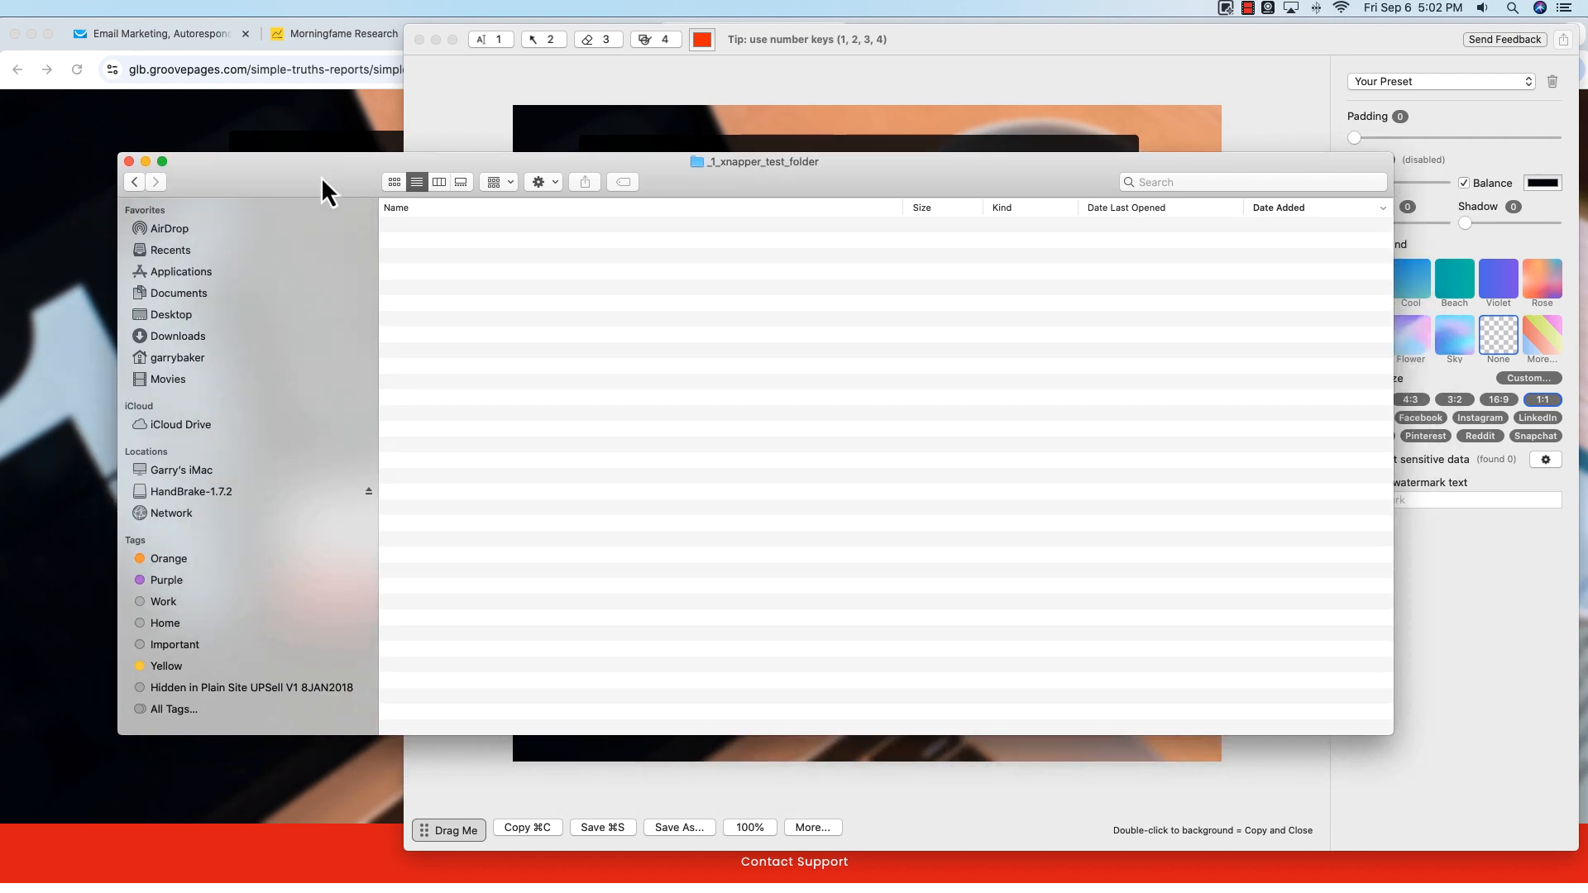
left_click_drag(445, 809, 415, 657)
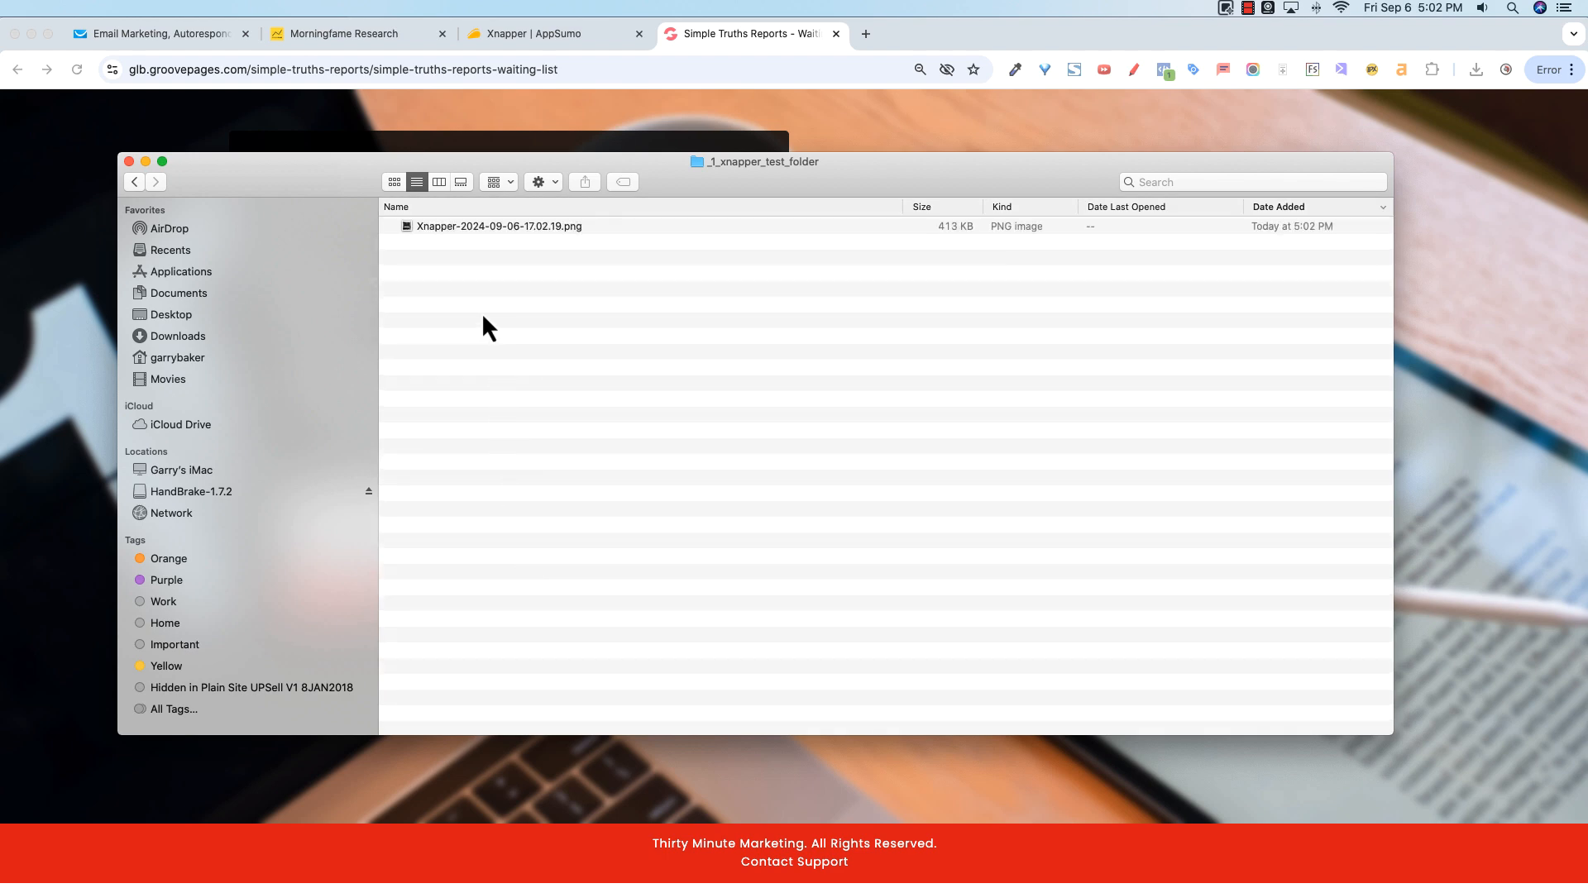
Step: Reopen the closed screenshot from the Xnapper menu
left_click(1225, 9)
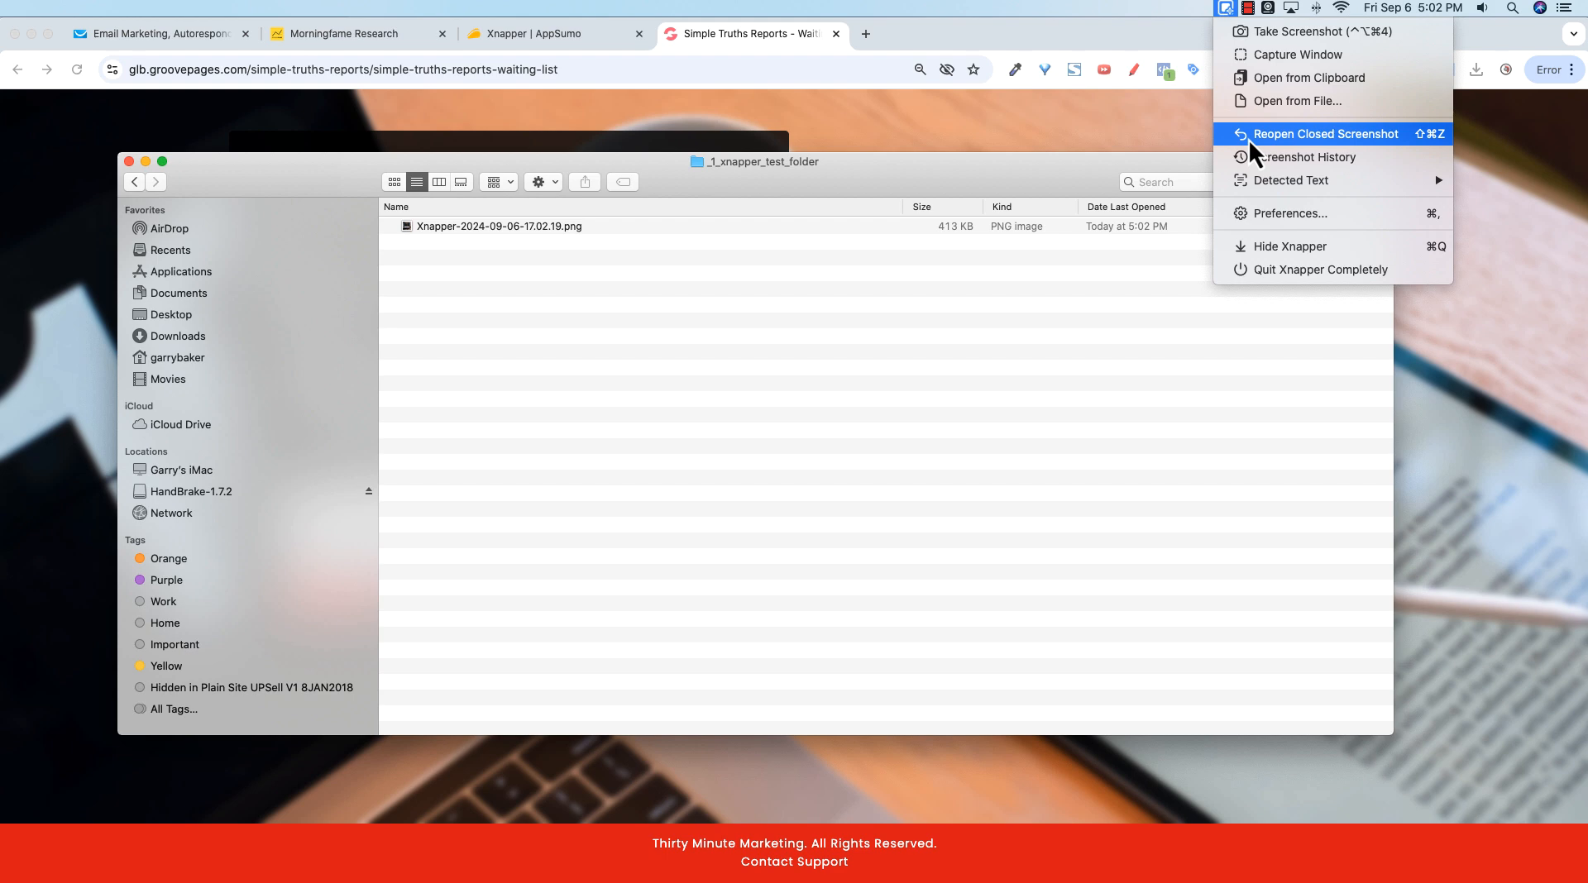
left_click(1293, 141)
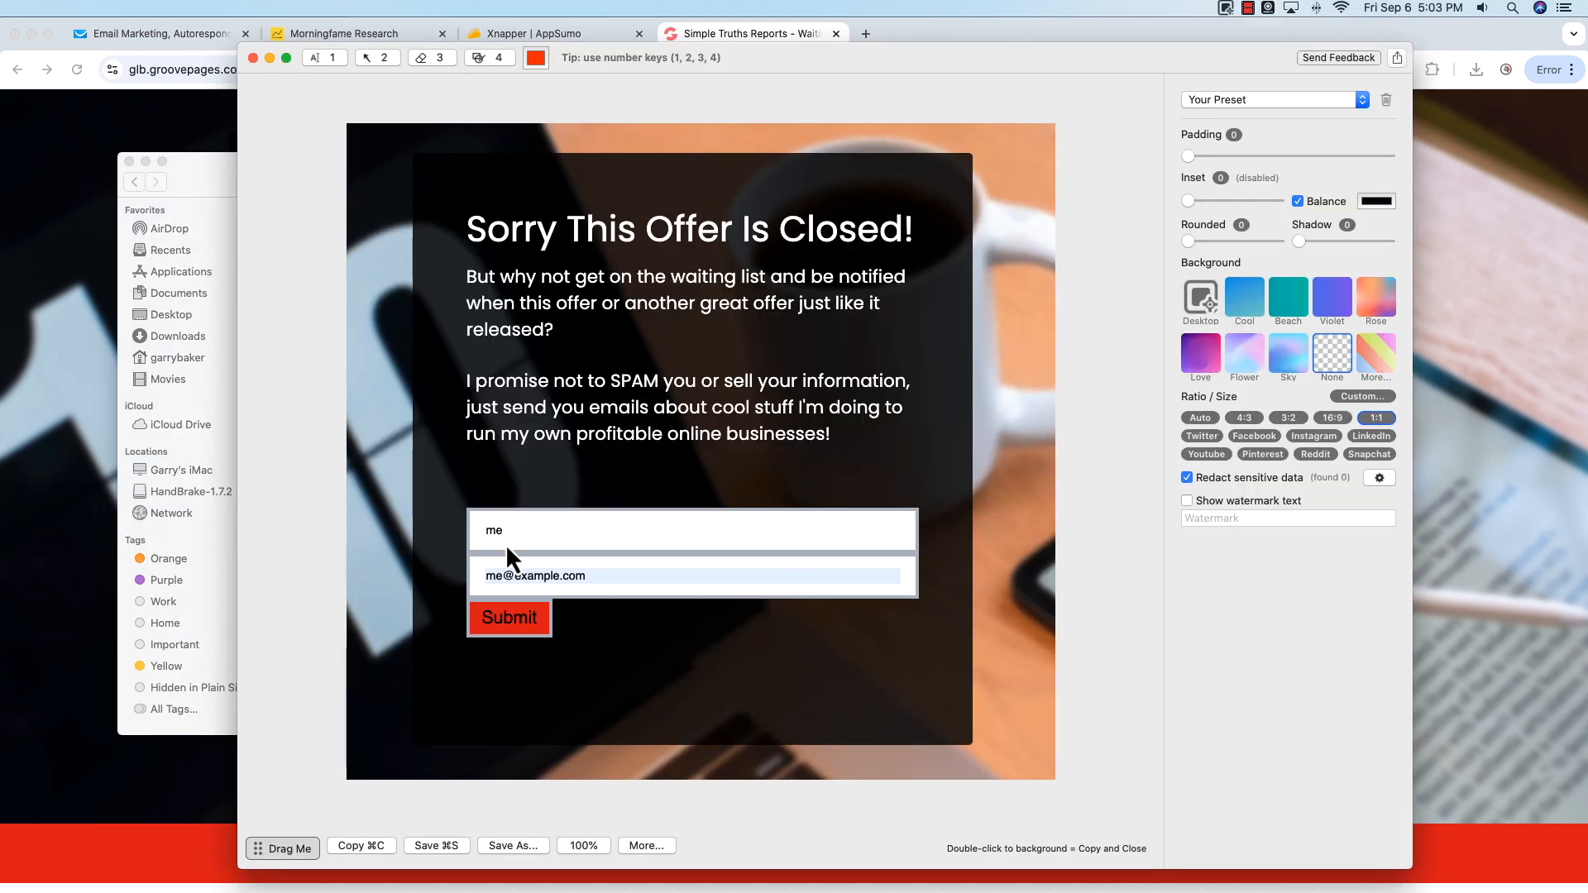
Step: Open the screenshot history folder and expand its Archives folder to view saved screenshots
left_click(1223, 11)
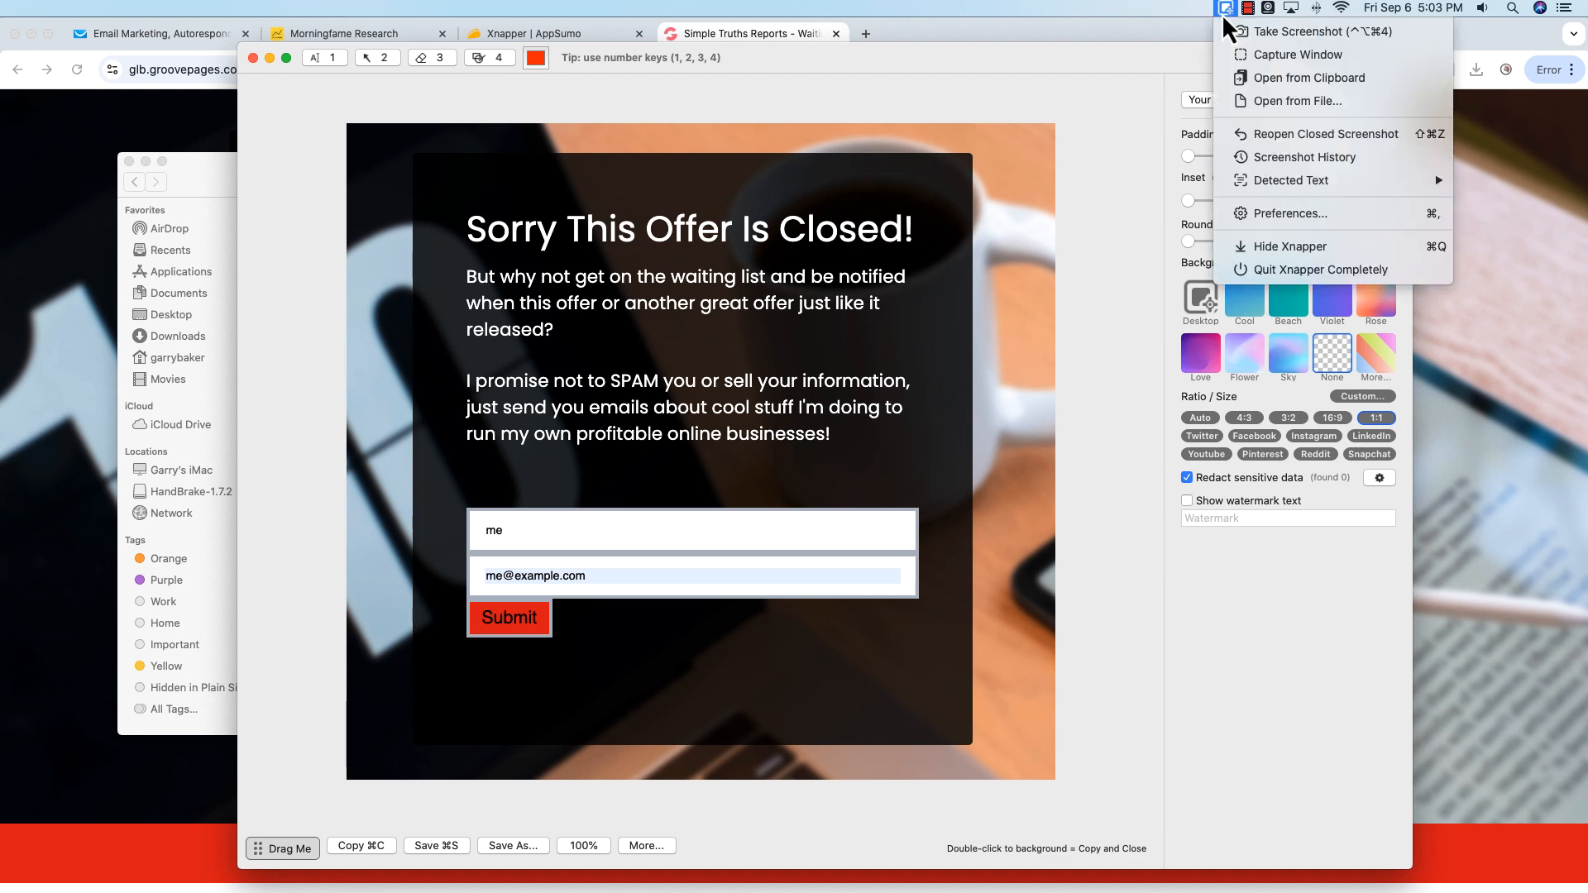
left_click(1244, 162)
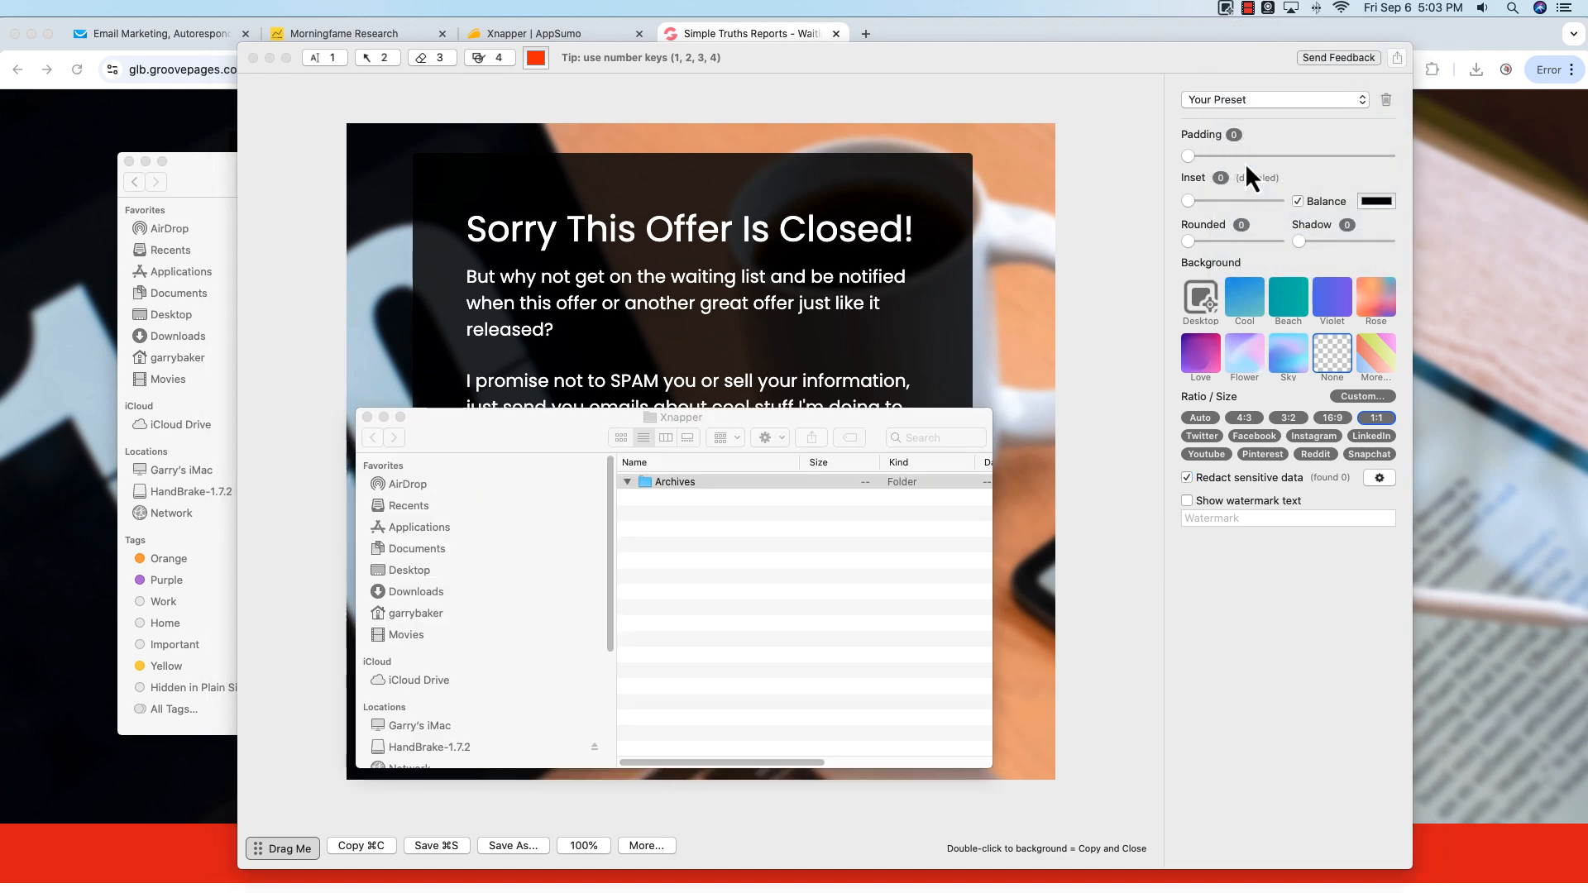
left_click(644, 499)
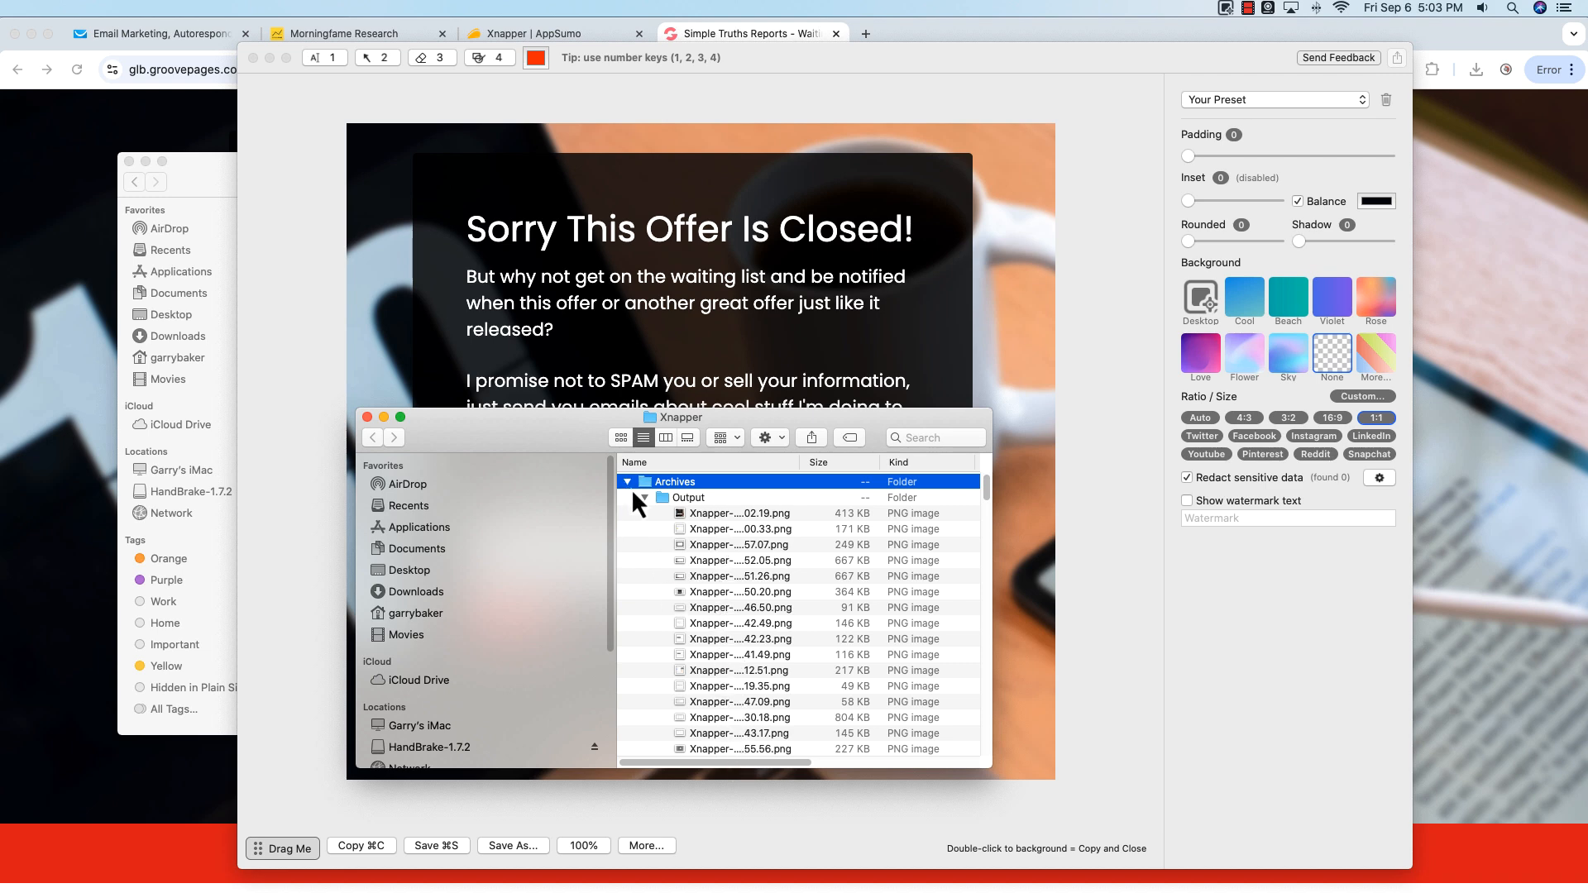
Step: Open the Xnapper preferences from the menu bar
left_click(1226, 9)
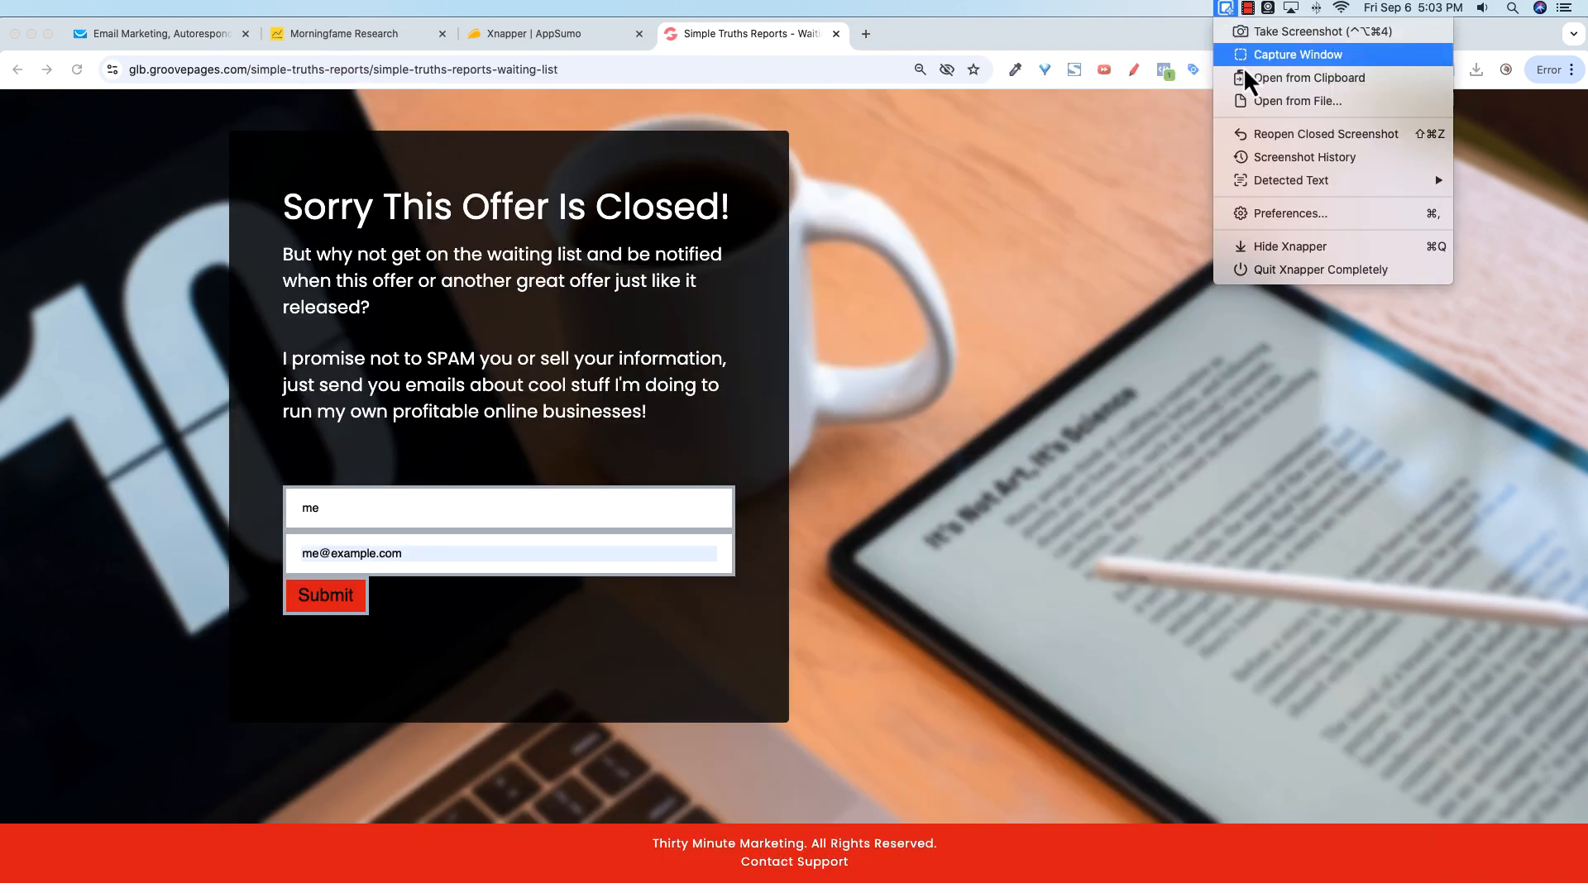
left_click(1271, 222)
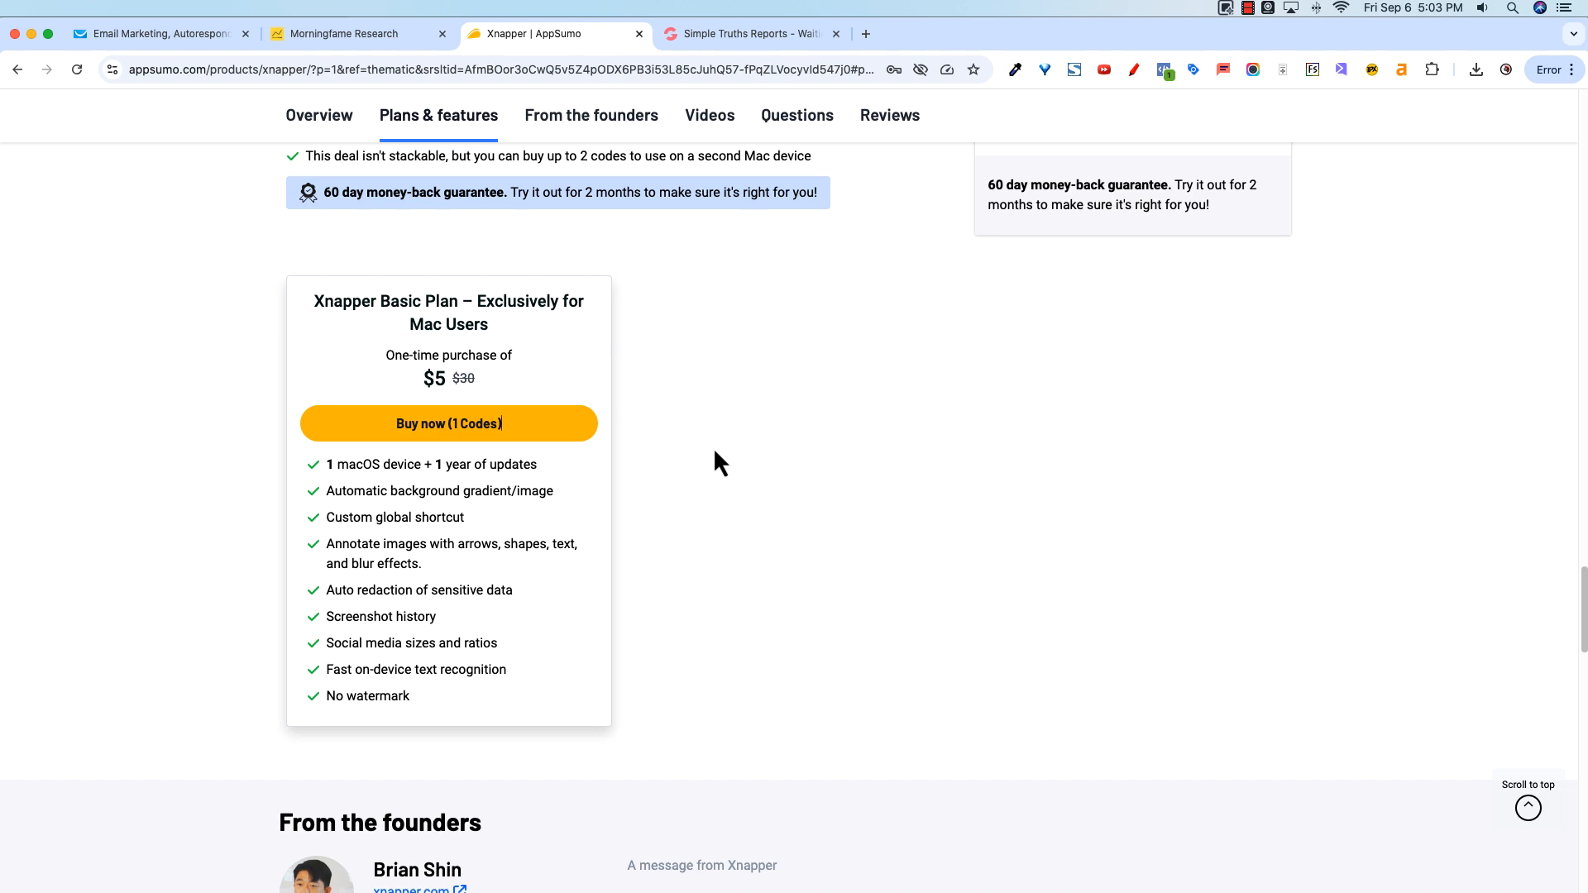
Step: Return to the Xnapper deal page on AppSumo and scroll back up to its overview
scroll(696, 552, "up", 15)
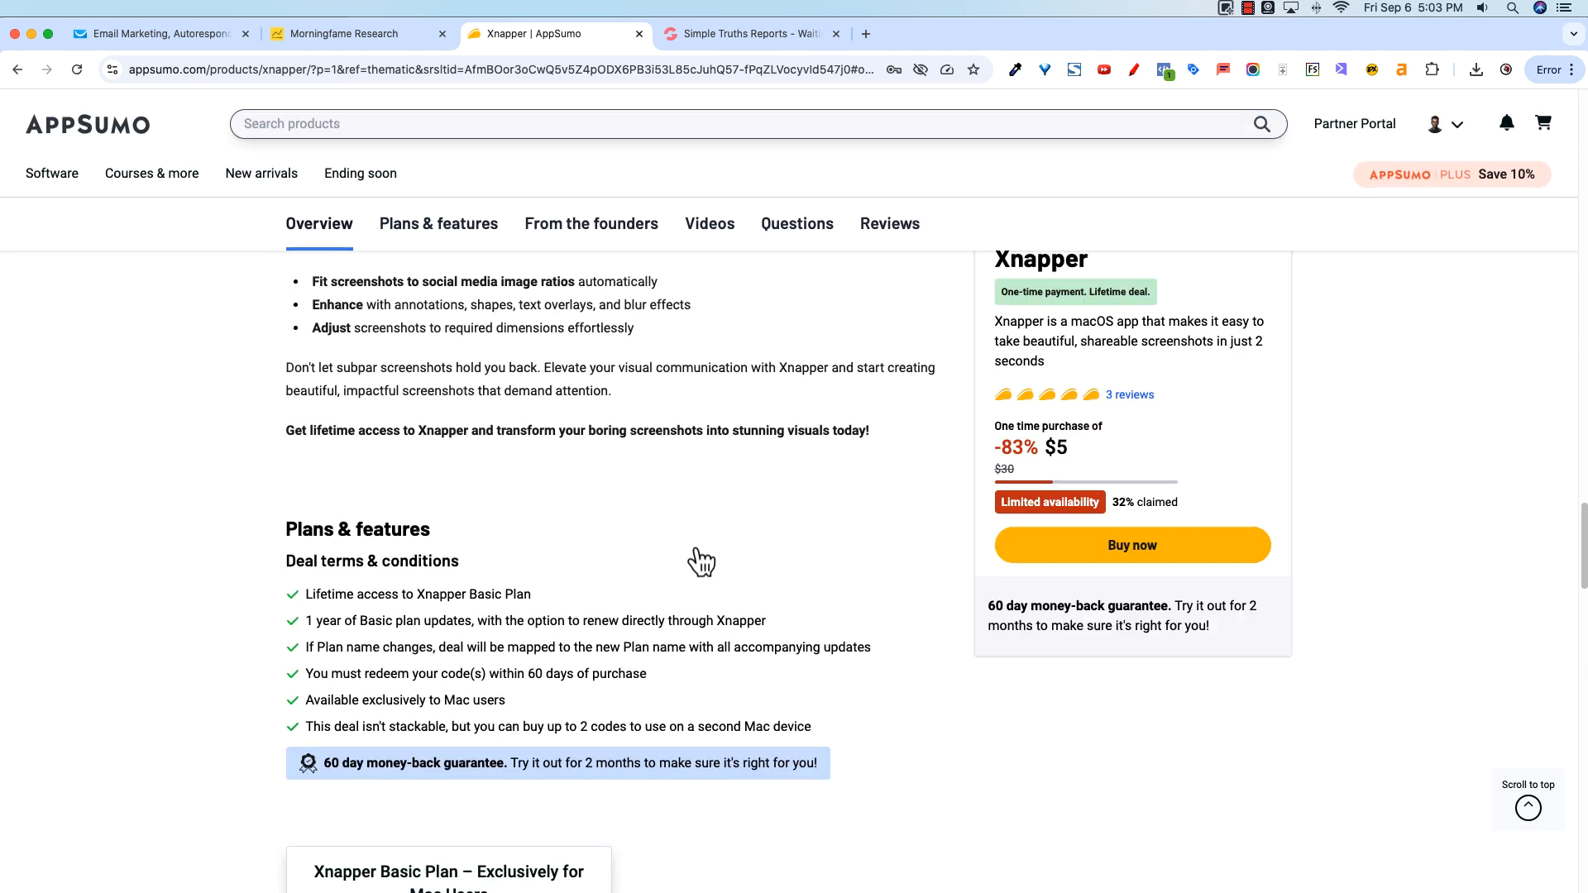
scroll(702, 565, "up", 8)
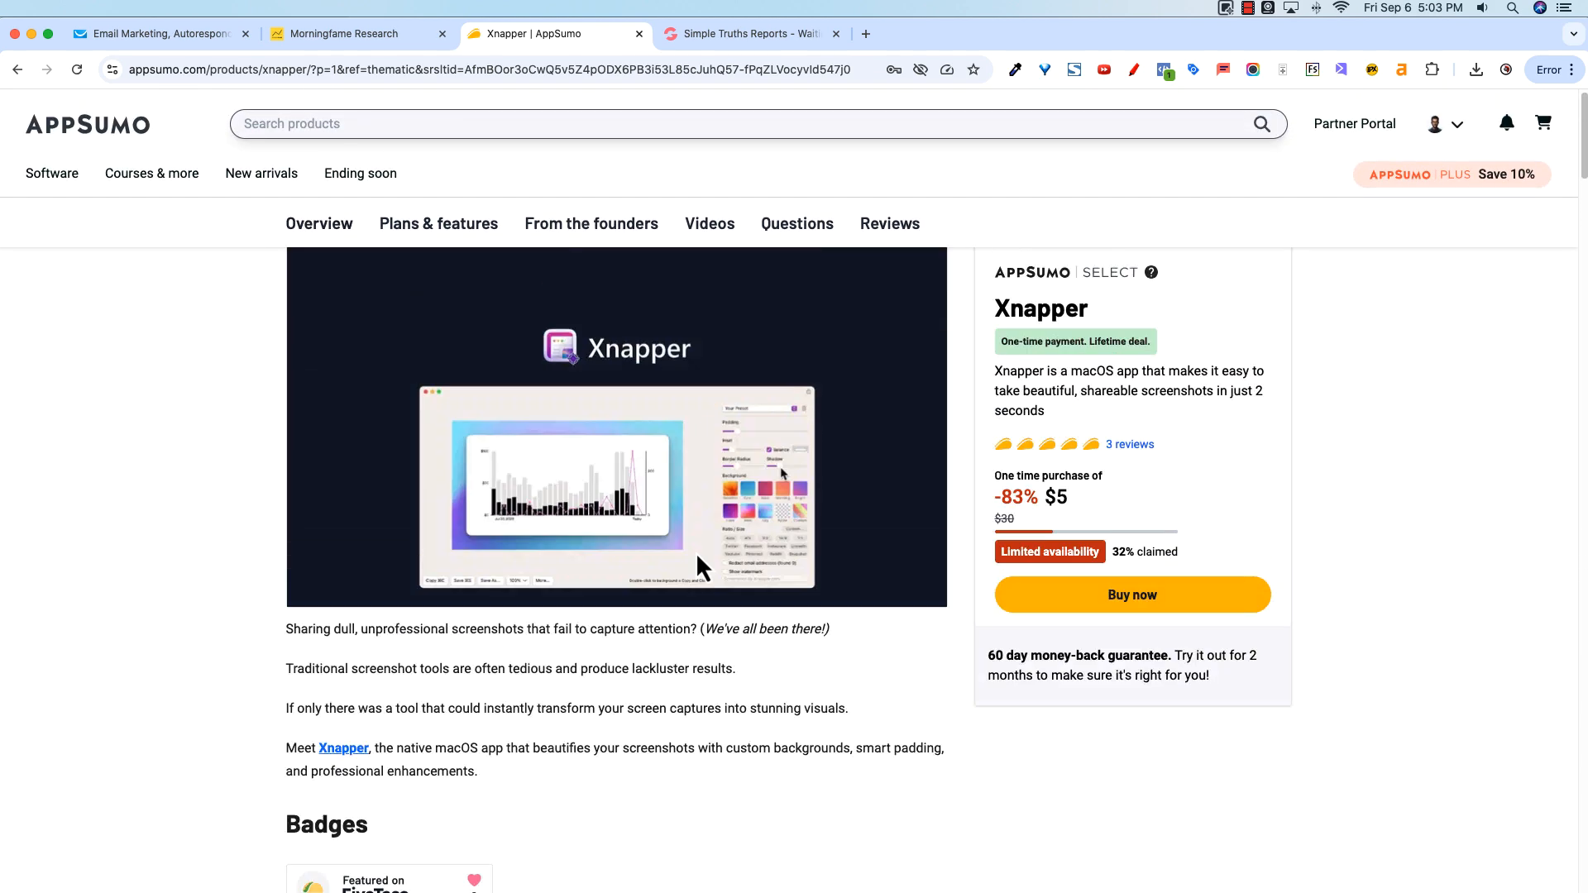